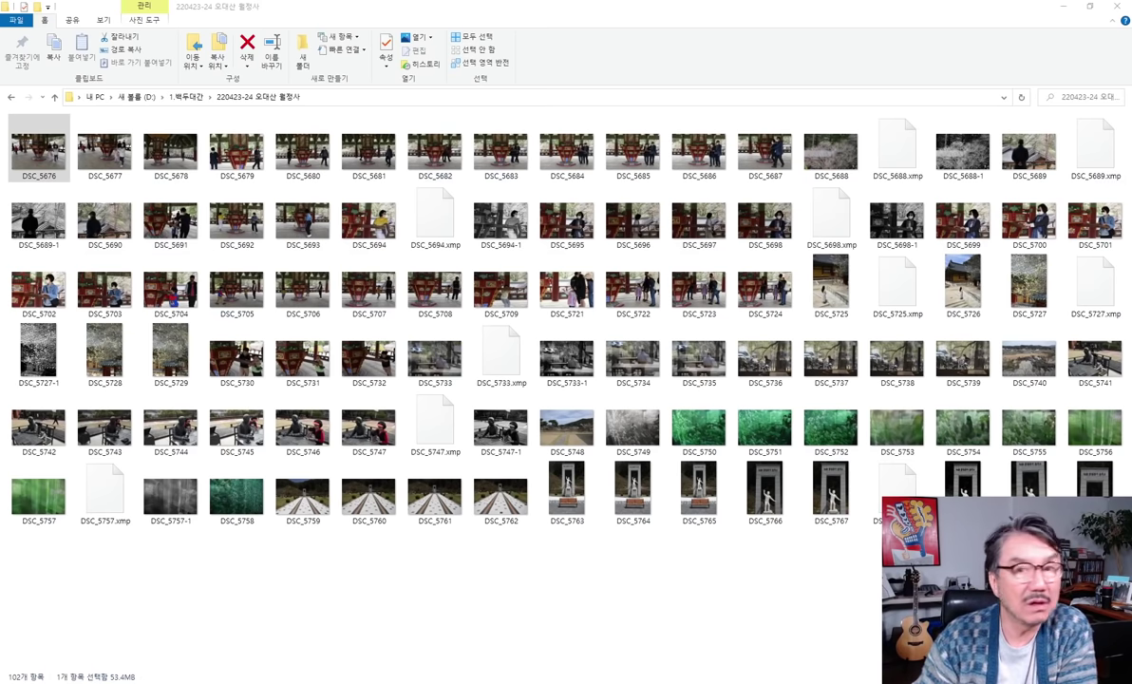
Open DSC_5688.NEF in Windows Photos and maximize the viewer.
click(830, 151)
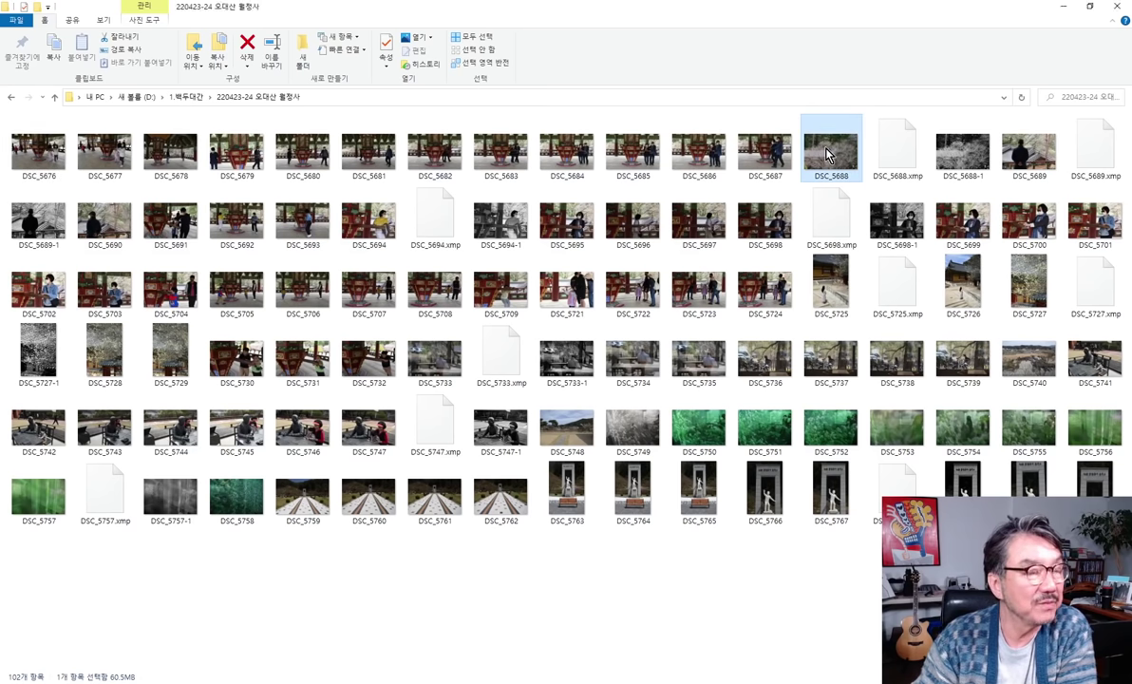
key(Return)
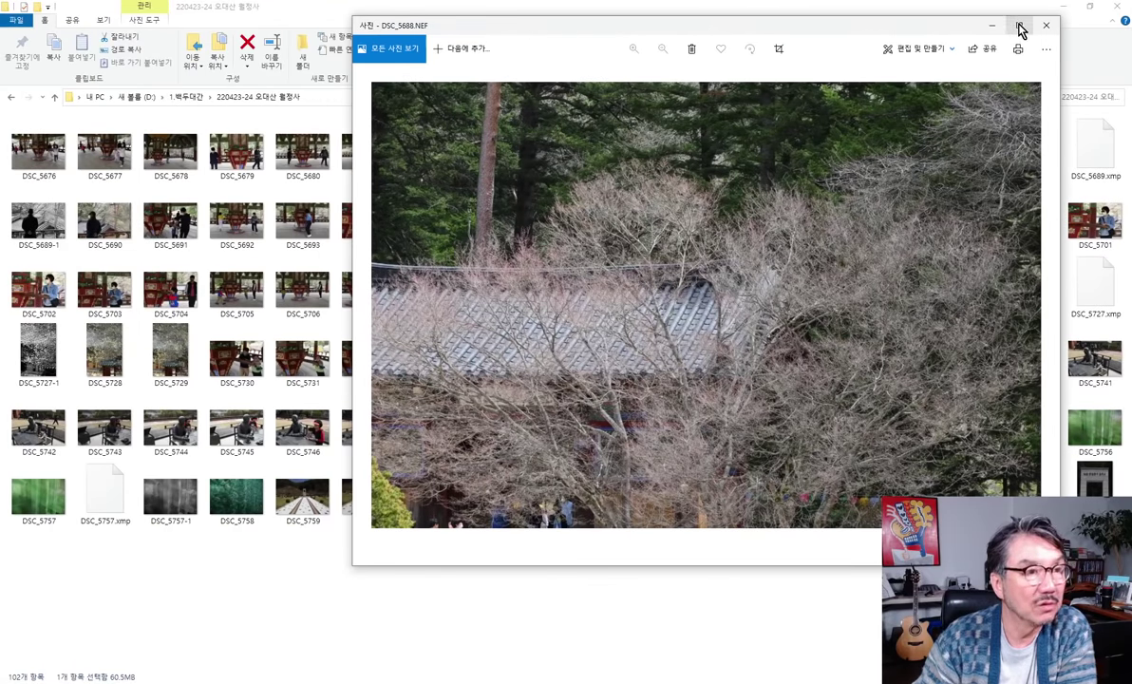
click(1016, 26)
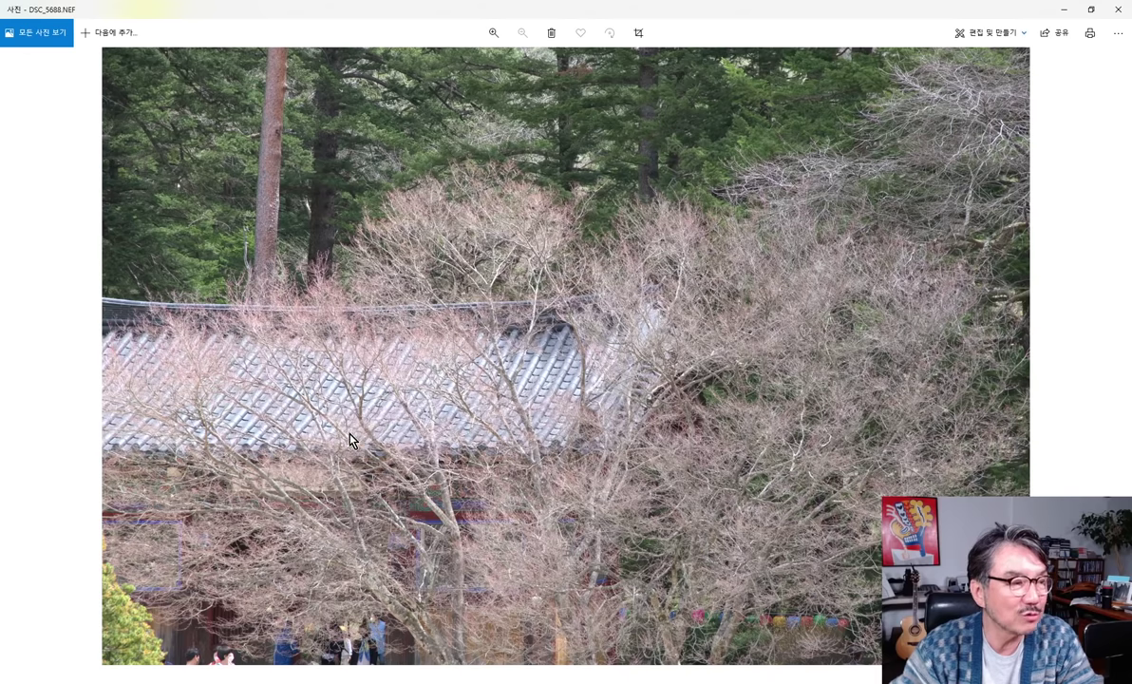
Flip between DSC_5688.NEF and the black-and-white DSC_5688-1.jpg, then advance to DSC_5689.NEF.
click(1112, 351)
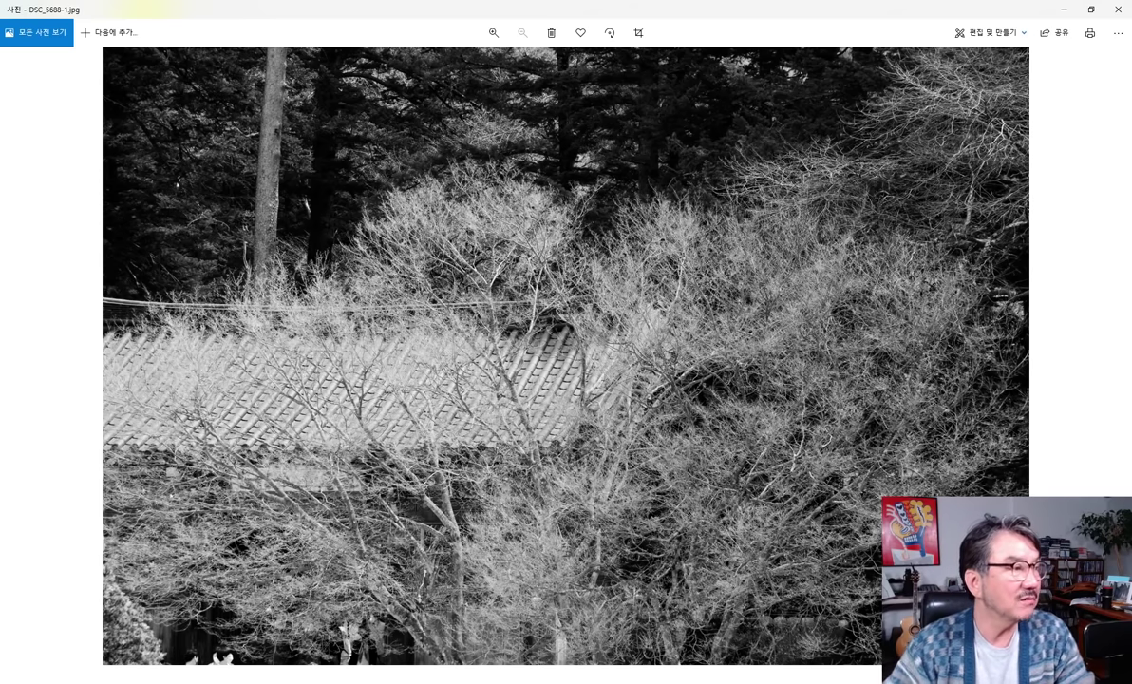
click(19, 349)
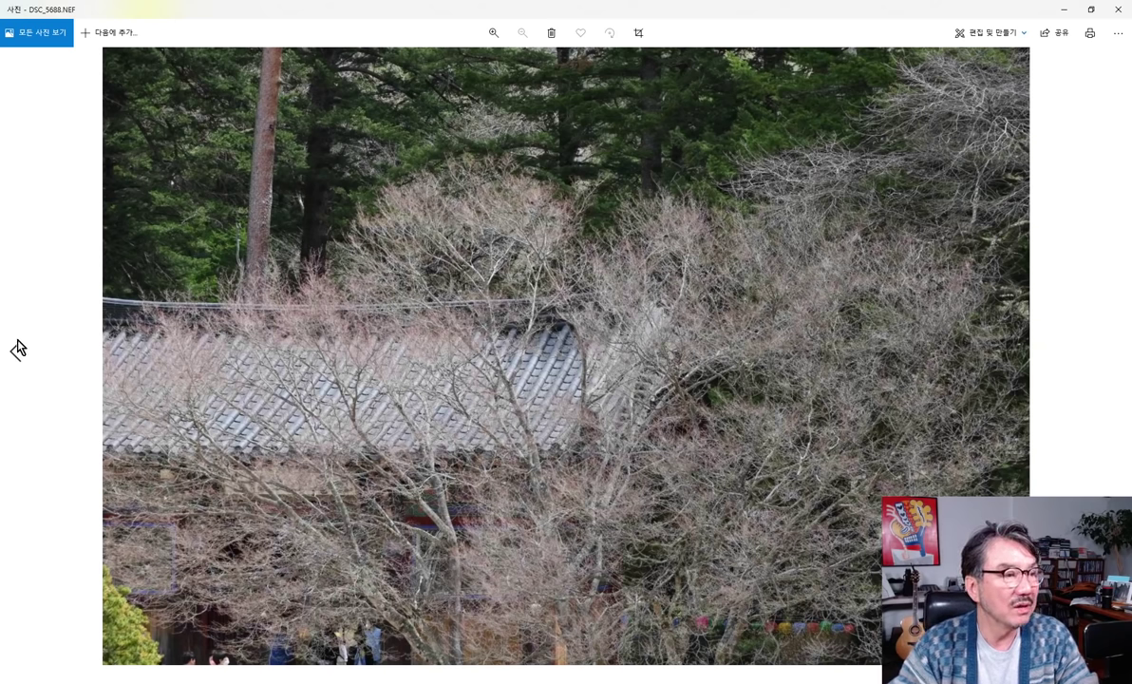
click(1114, 353)
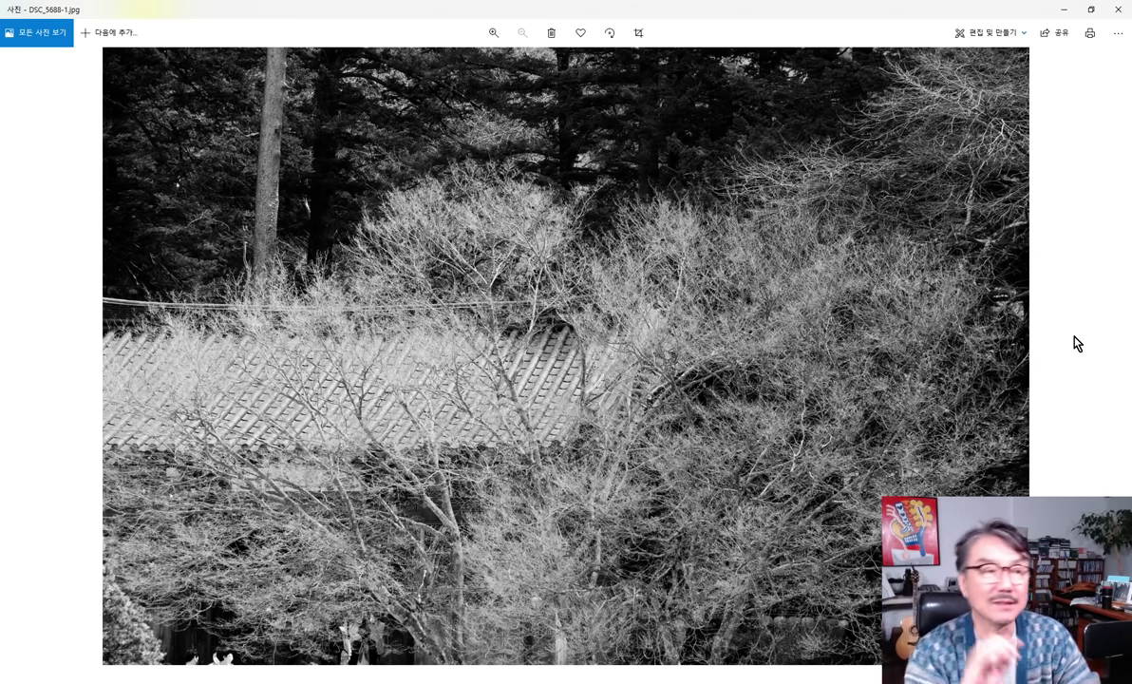
click(1105, 353)
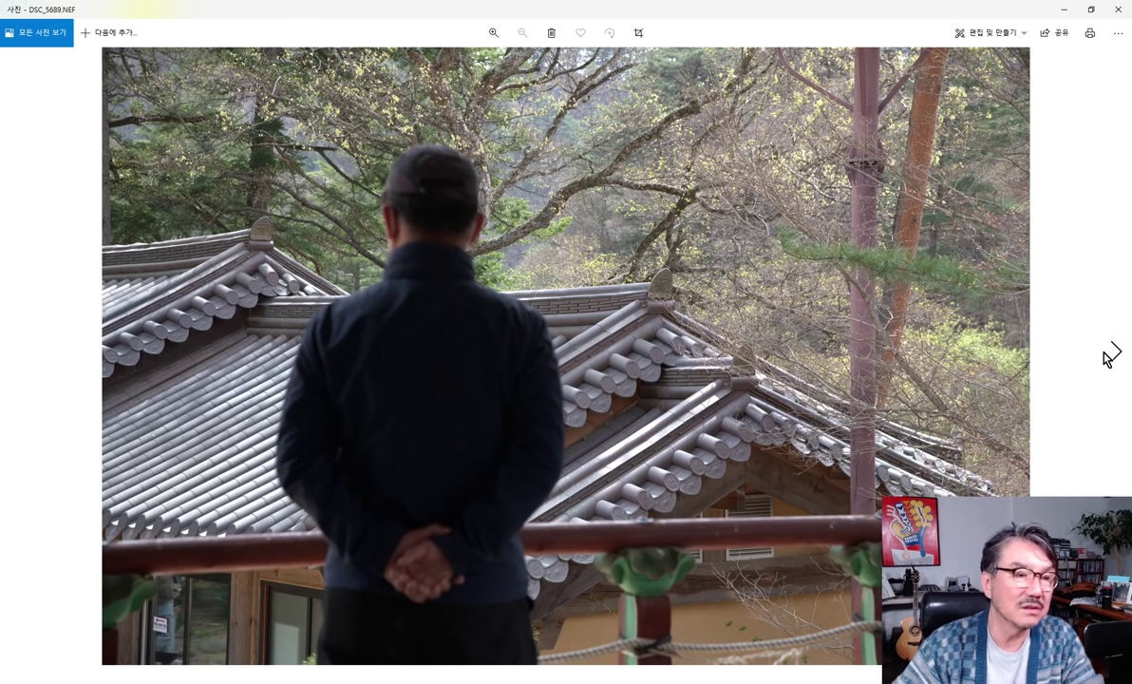
View the black-and-white DSC_5689-1.jpg, then close Photos to show the desktop.
click(1118, 357)
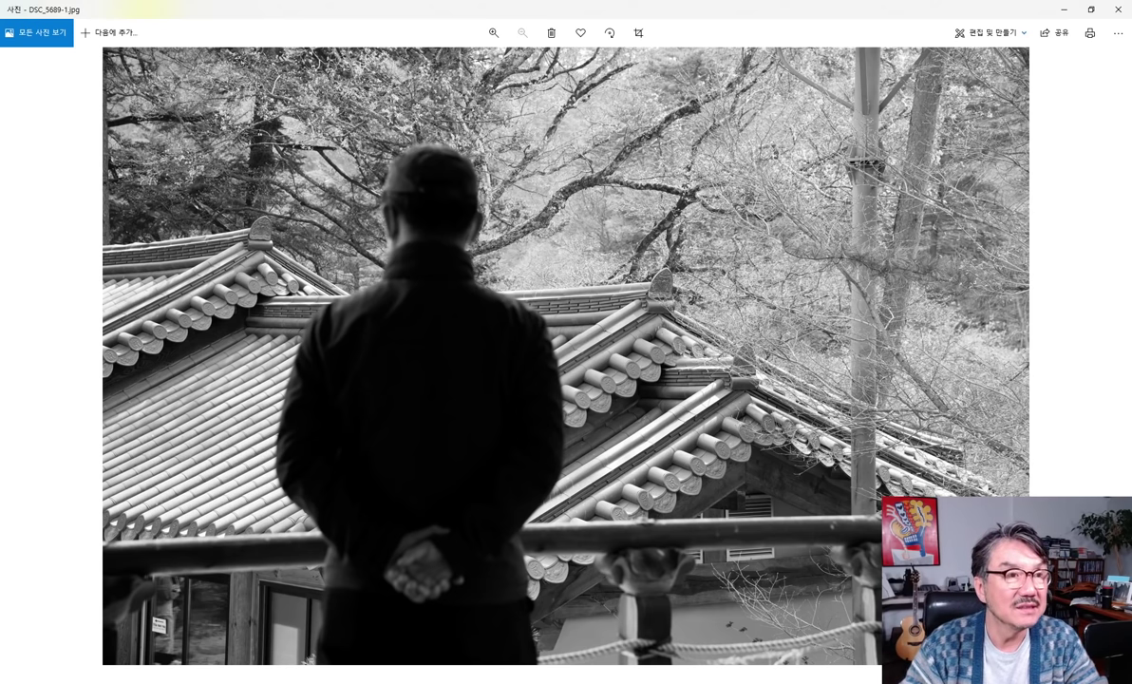
click(1121, 14)
key(super+d)
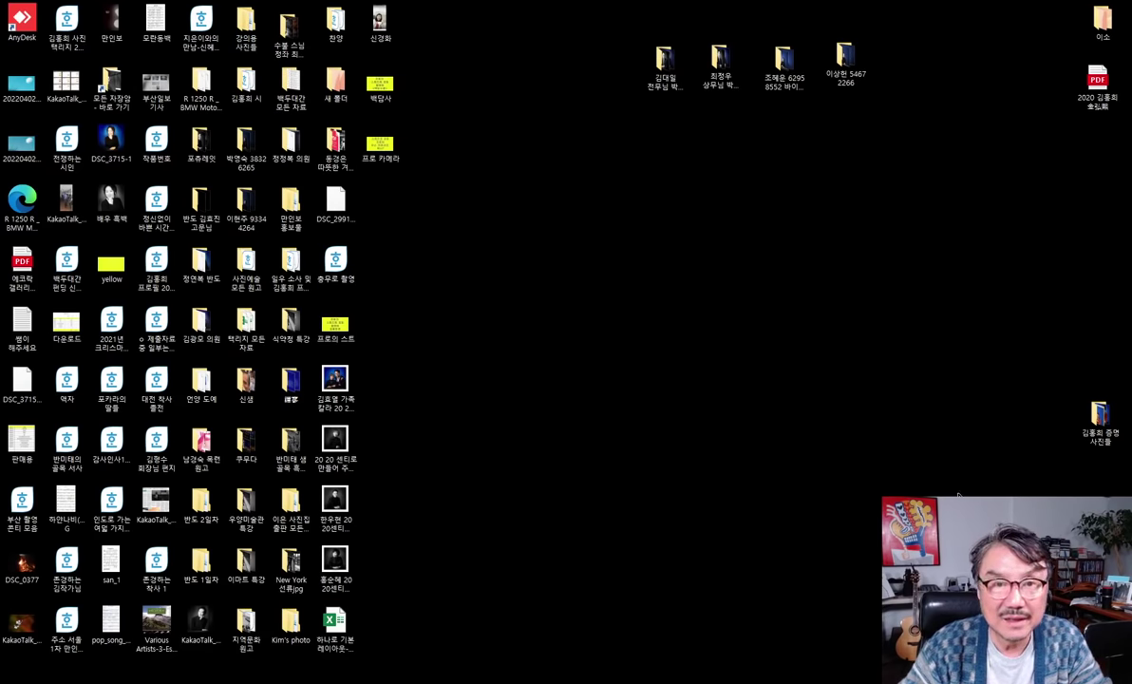
In Photoshop, close the statue document and bring up the adjustment layer list for DSC_5689-1.jpg.
key(alt+Tab)
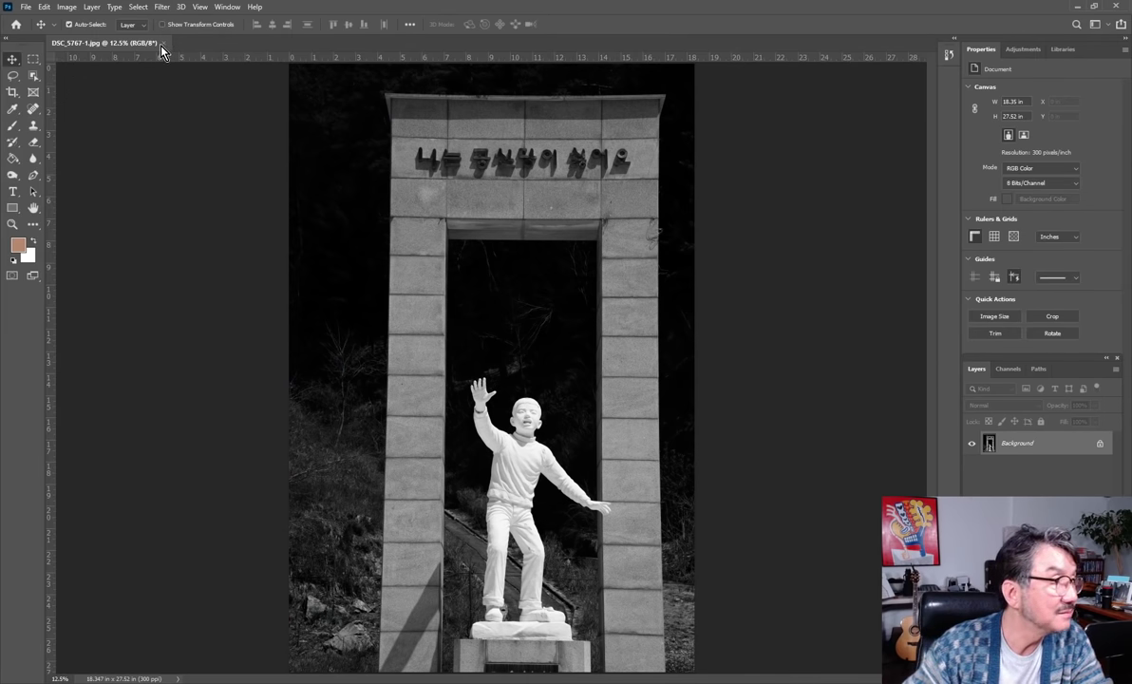
click(164, 43)
click(15, 37)
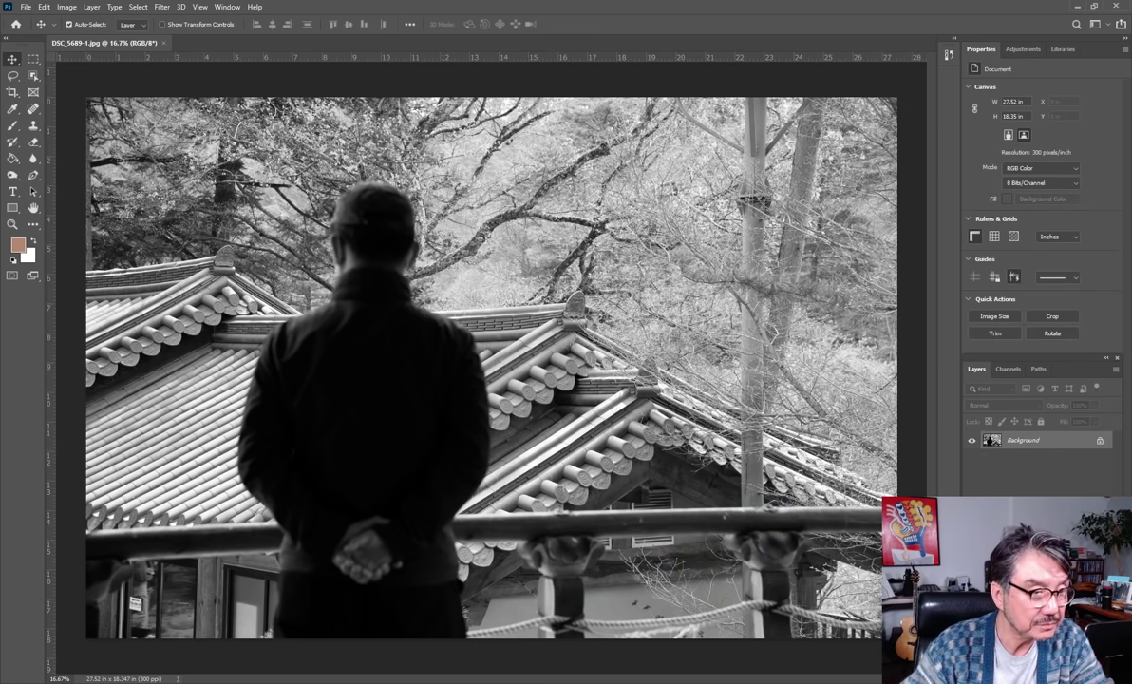
click(1044, 671)
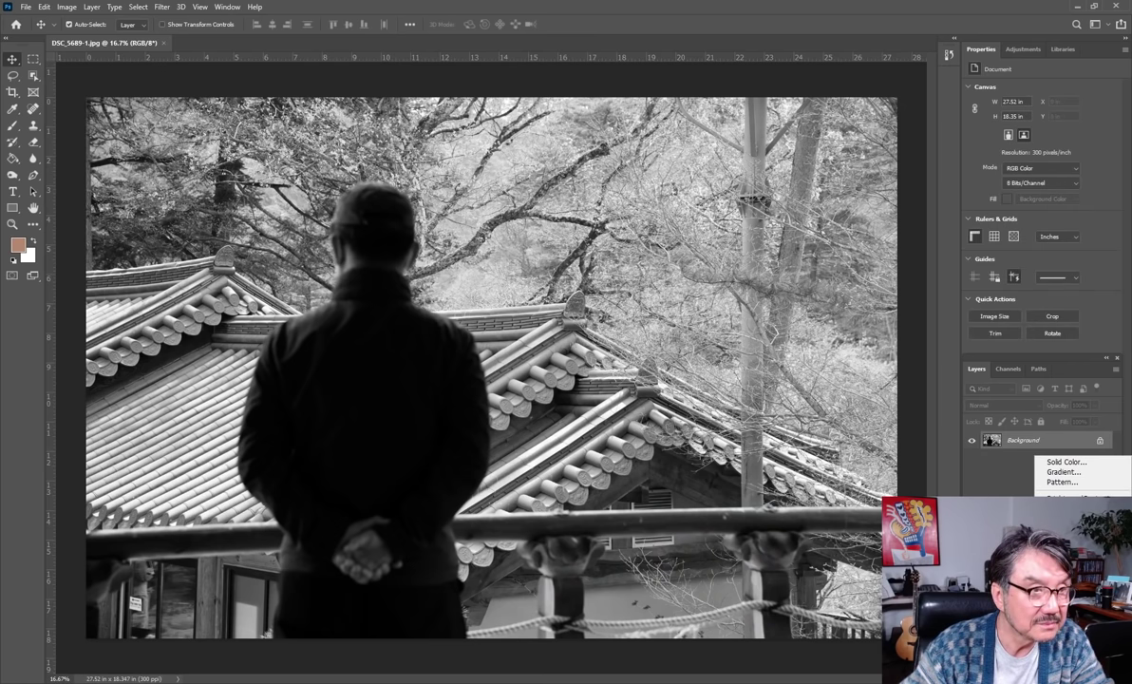
Add a Curves layer darkening midtones (Input 124, Output 41) and make black the foreground colour.
click(1064, 517)
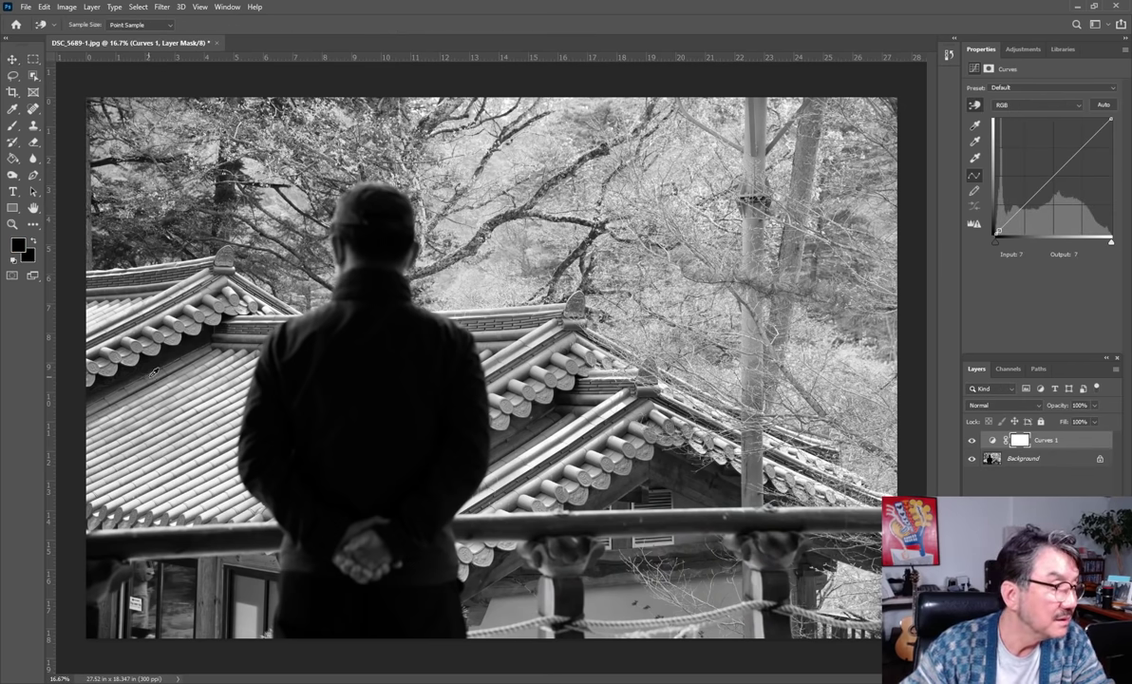
drag(154, 373, 152, 397)
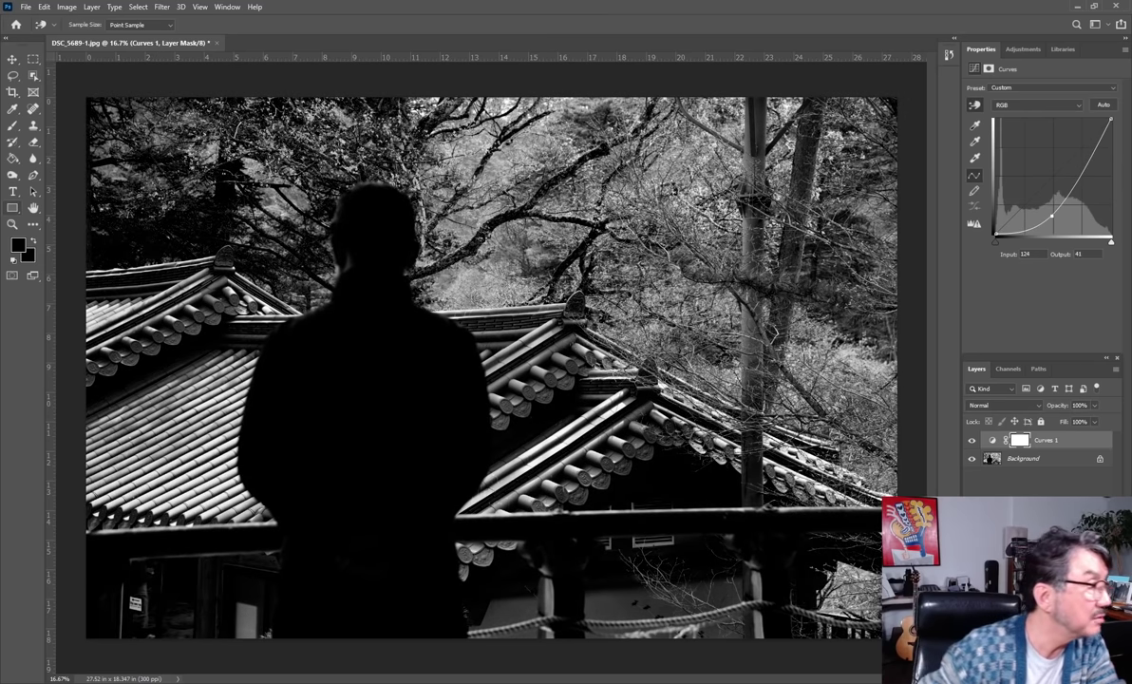
key(g)
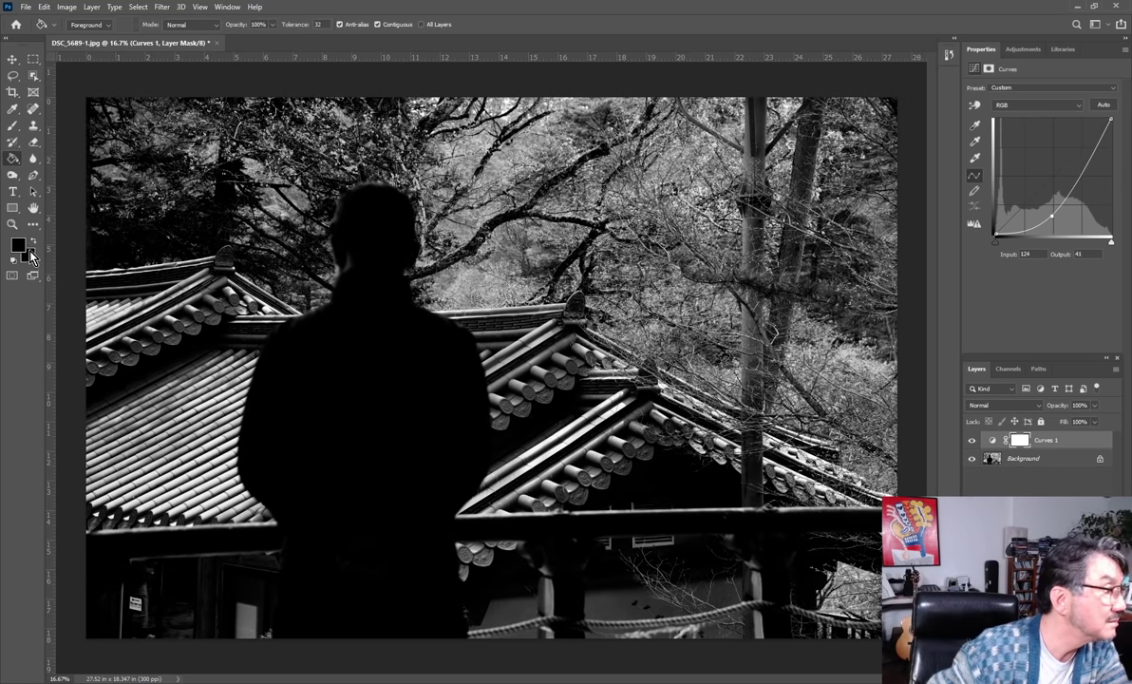
click(18, 245)
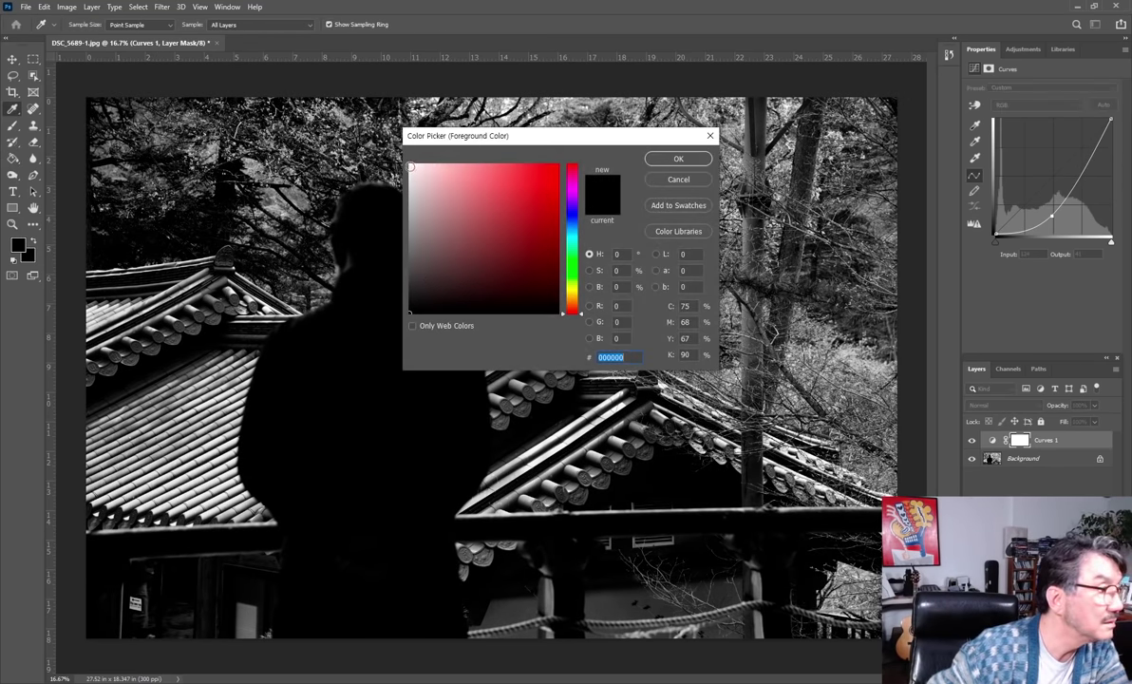
click(410, 167)
click(670, 159)
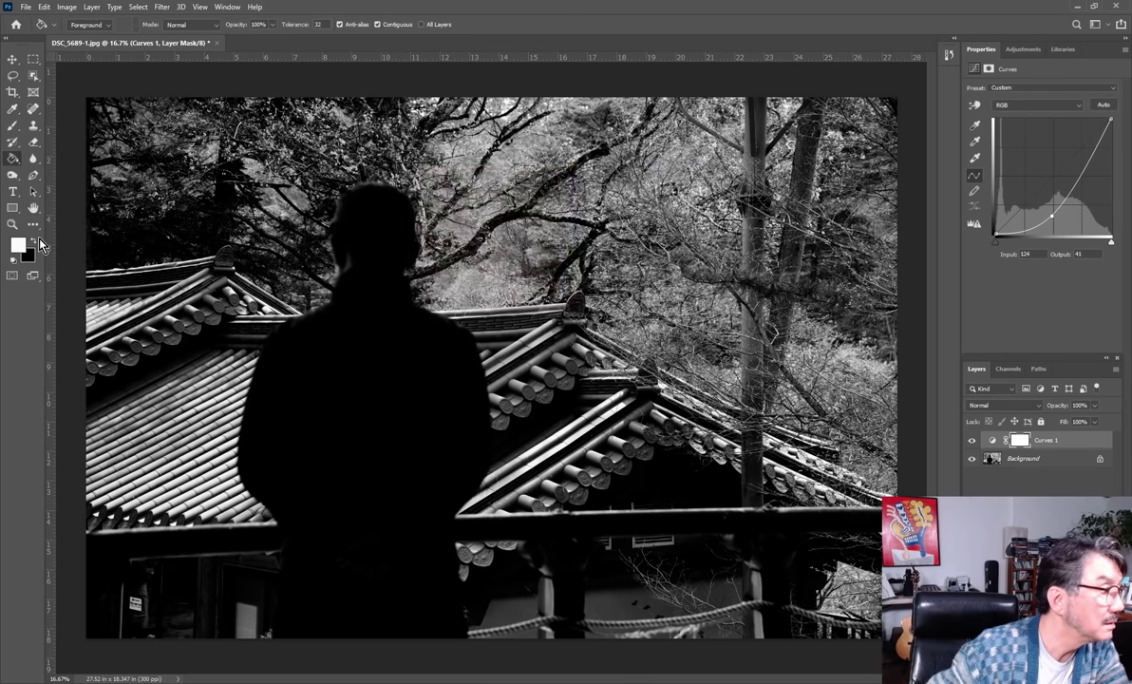
click(35, 240)
Fill the Curves mask with black and set up a white brush about 1400 px wide.
key(alt+BackSpace)
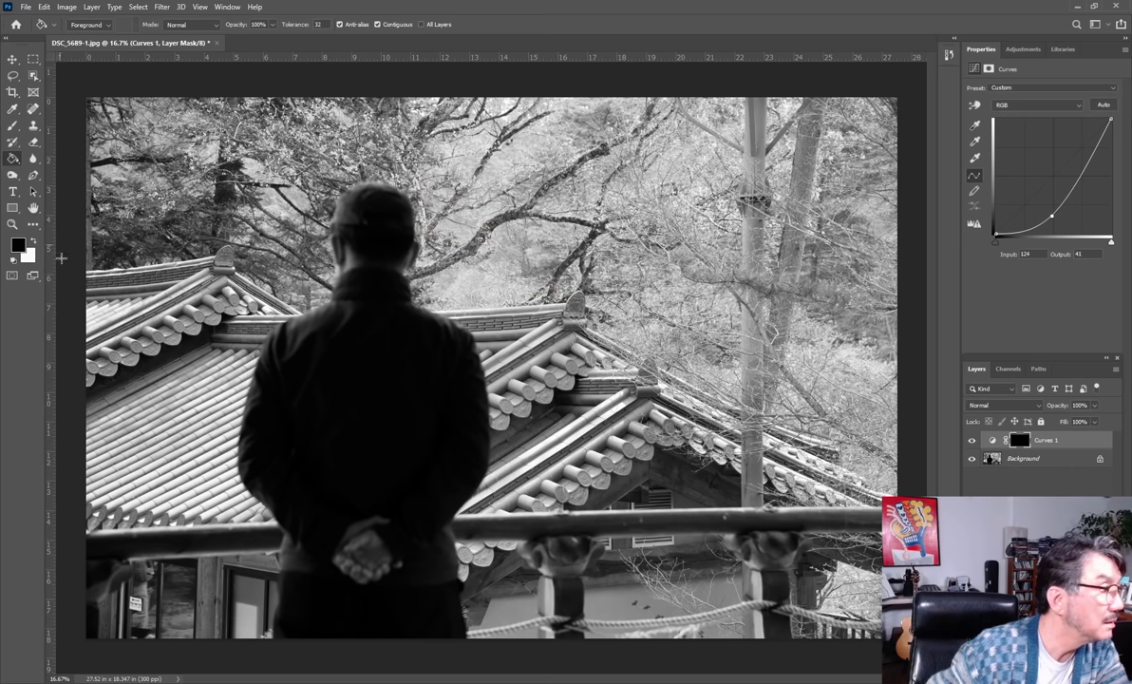
click(13, 125)
click(33, 240)
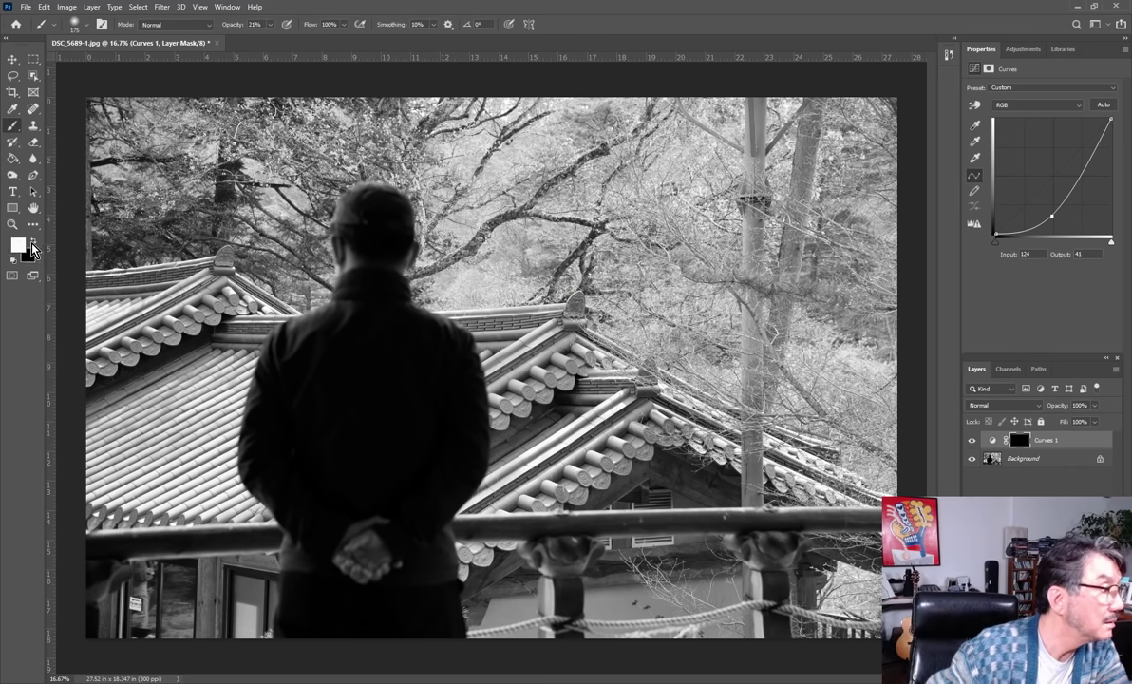
key(bracketright)
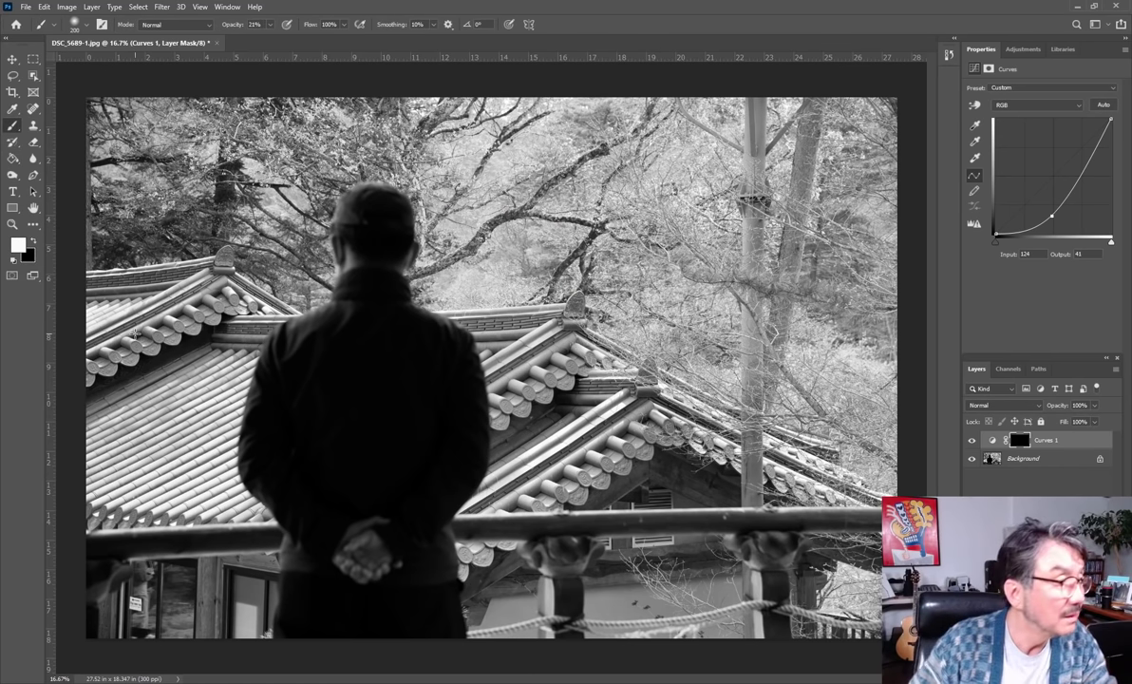
key(bracketright)
key(bracketright)
key(bracketright)
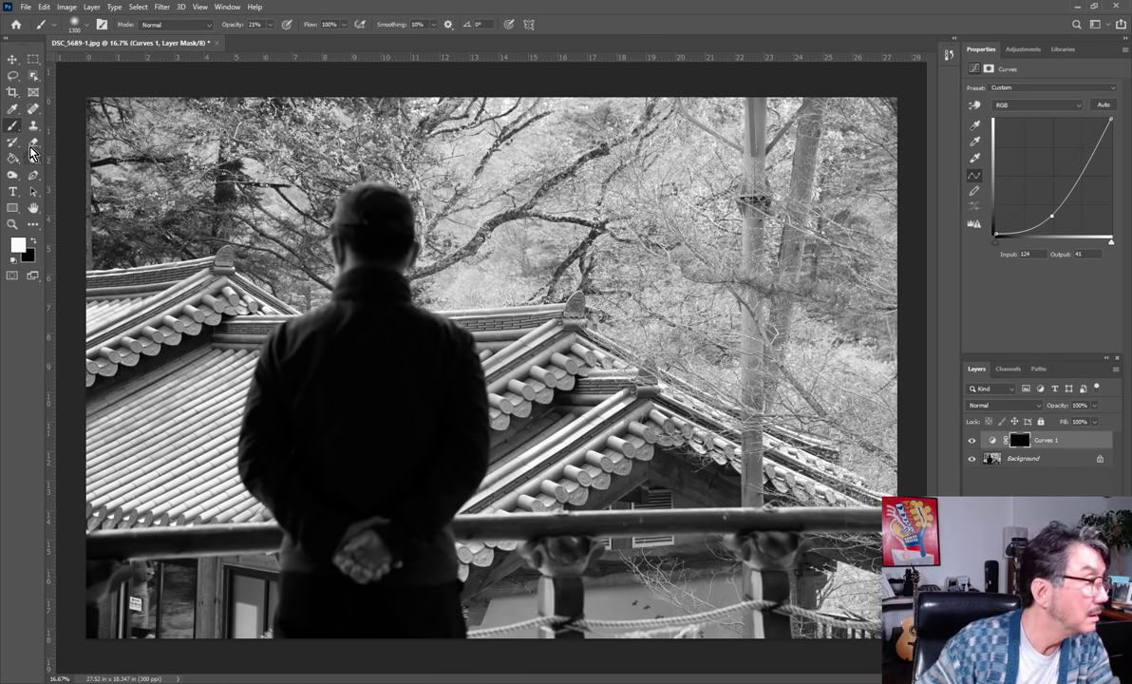
key(bracketright)
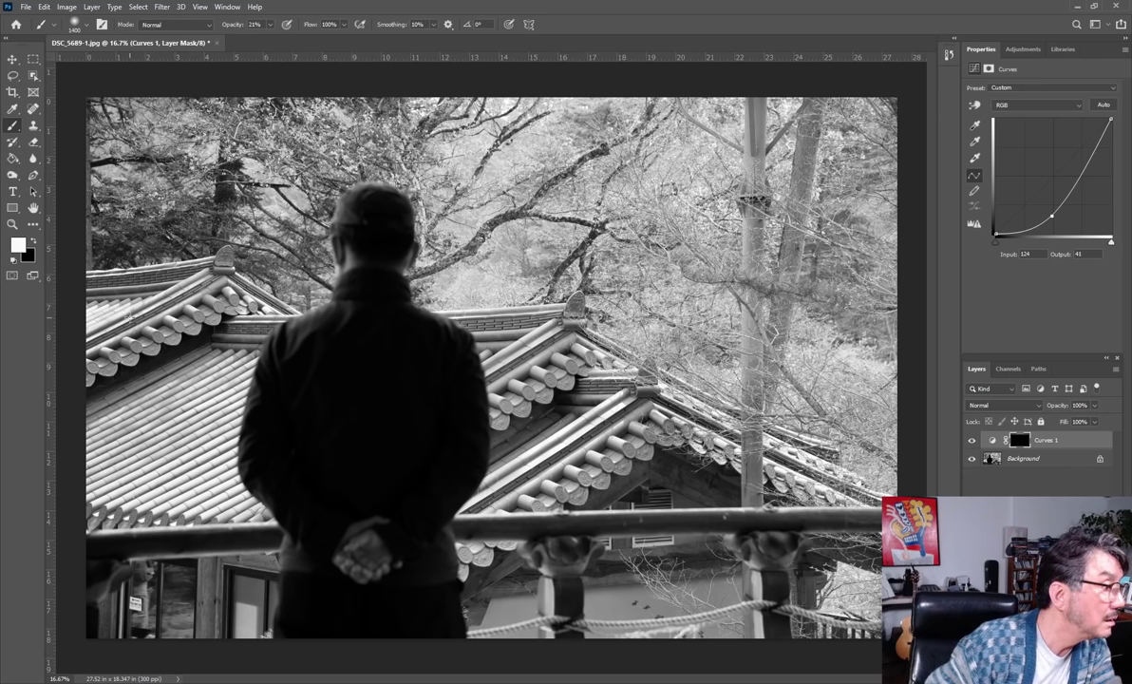
Paint the darkening back over the left roof and the central roof at 21% opacity.
mouse_move(141, 291)
mouse_down()
mouse_move(218, 450)
mouse_move(152, 451)
mouse_up()
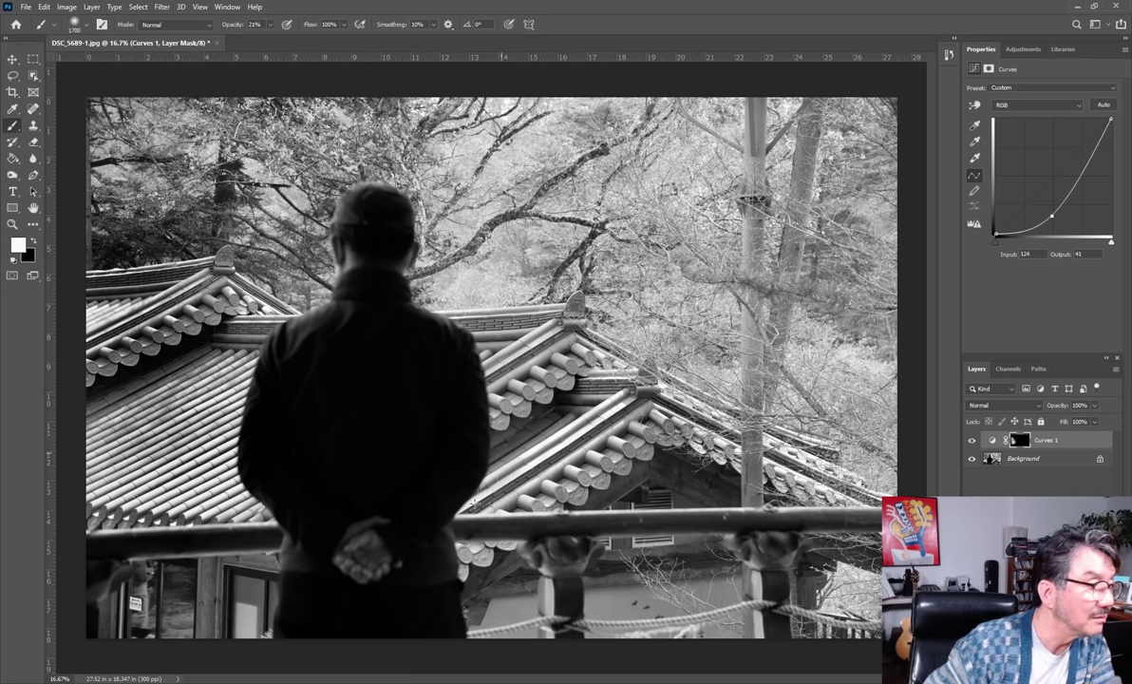
mouse_move(443, 469)
mouse_down()
mouse_move(610, 391)
mouse_move(465, 313)
mouse_move(684, 418)
mouse_move(703, 408)
mouse_move(413, 488)
mouse_move(144, 384)
mouse_up()
drag(232, 327, 166, 293)
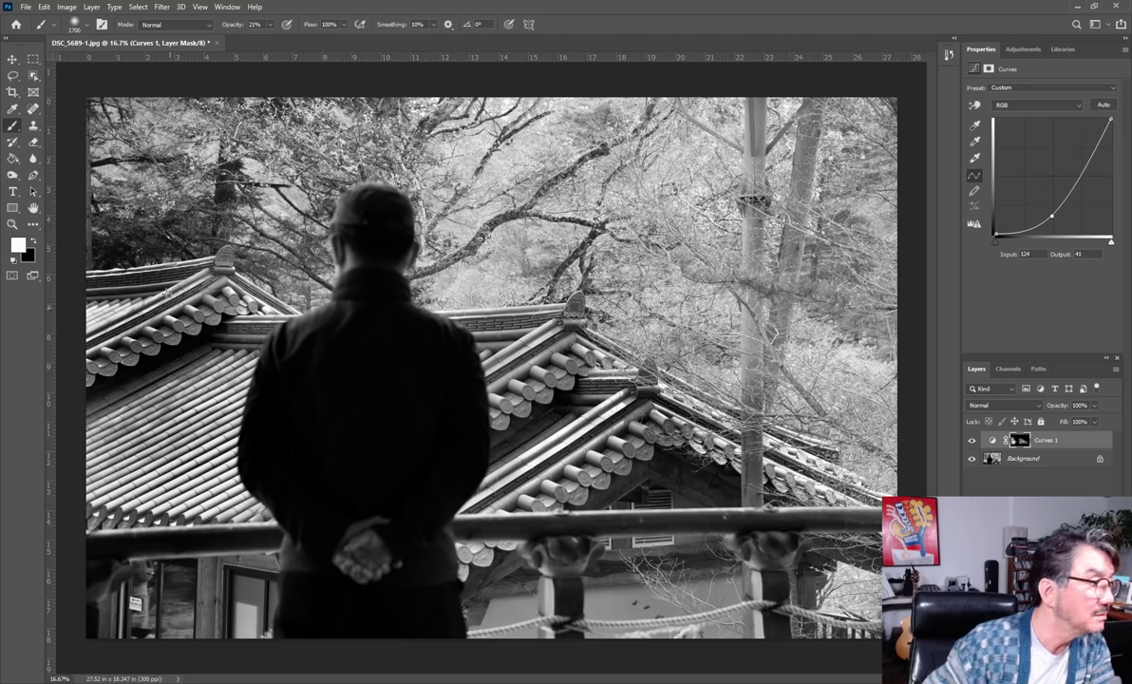
mouse_move(120, 389)
mouse_down()
mouse_move(95, 408)
mouse_move(159, 508)
mouse_up()
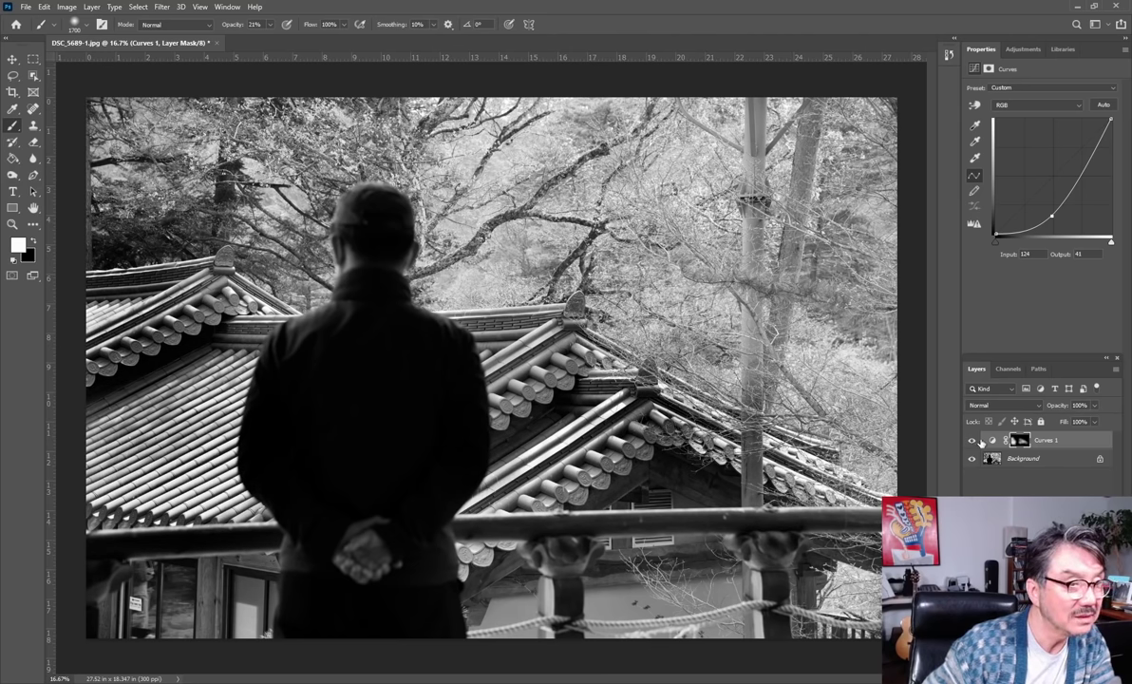
Toggle Curves 1 visibility repeatedly to compare the photo before and after.
click(971, 440)
click(971, 441)
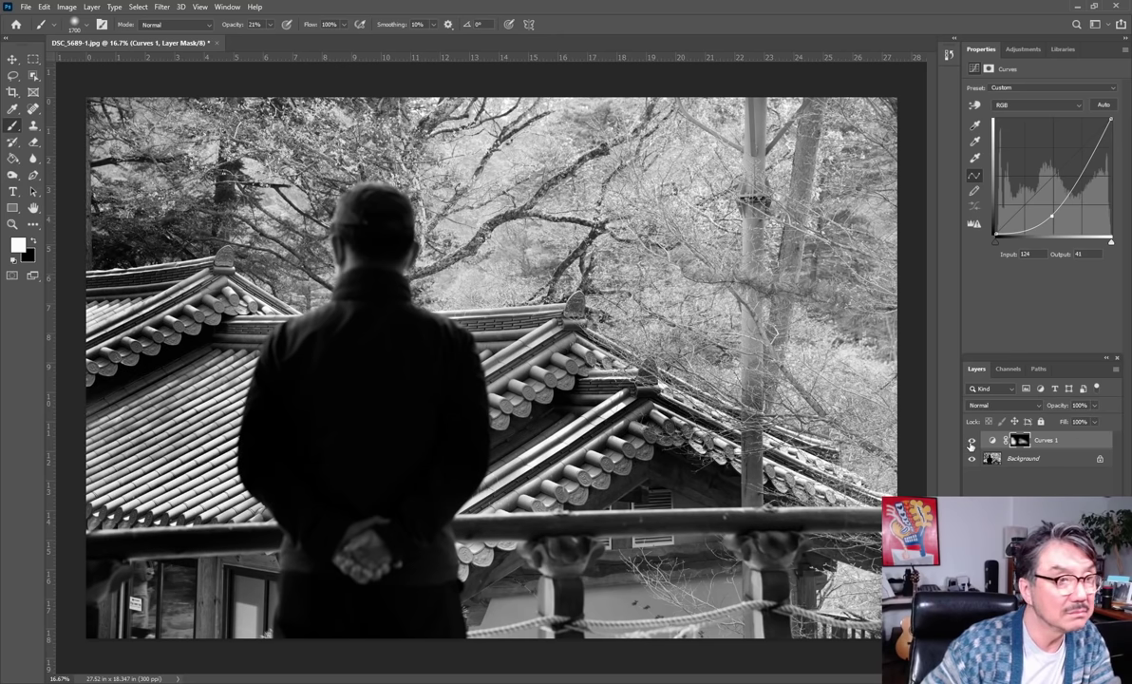
click(971, 441)
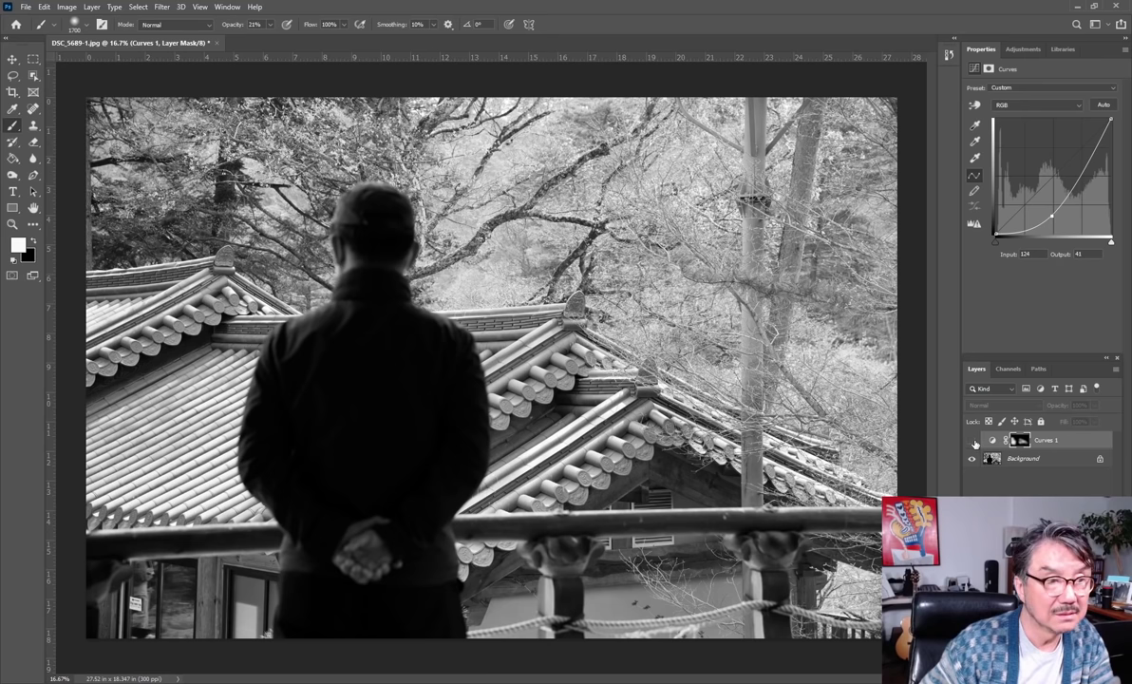
click(972, 441)
click(972, 440)
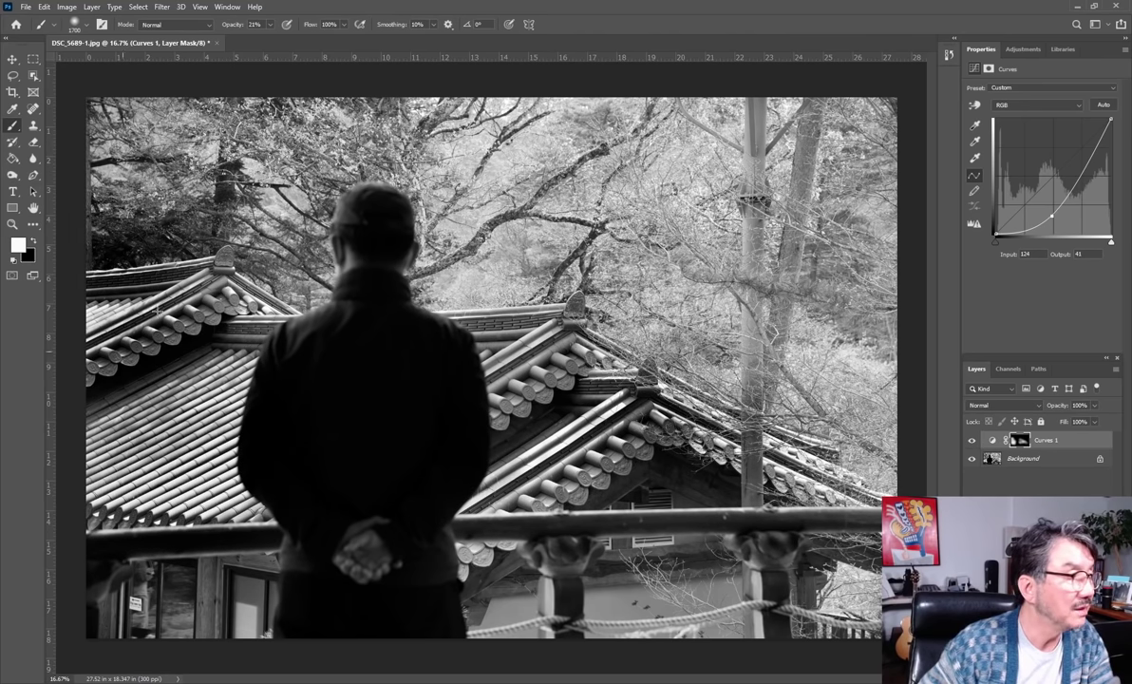
Paint a soft darkening stroke along the roof, then compare with the adjustment hidden.
drag(543, 362, 798, 447)
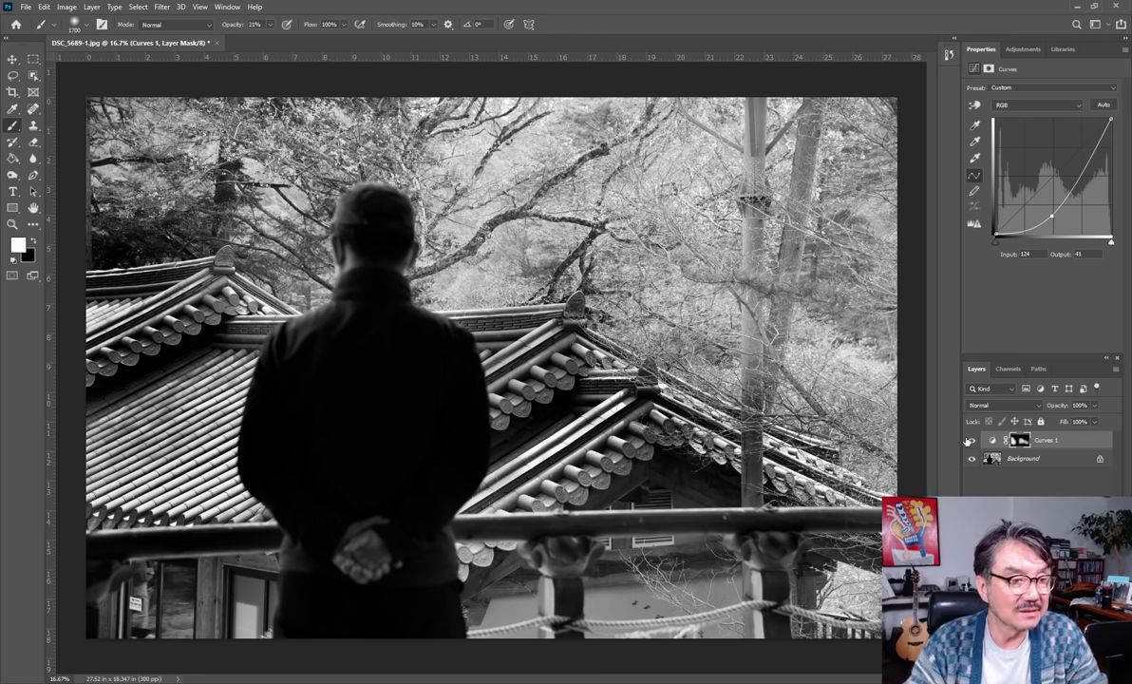
click(971, 441)
click(971, 440)
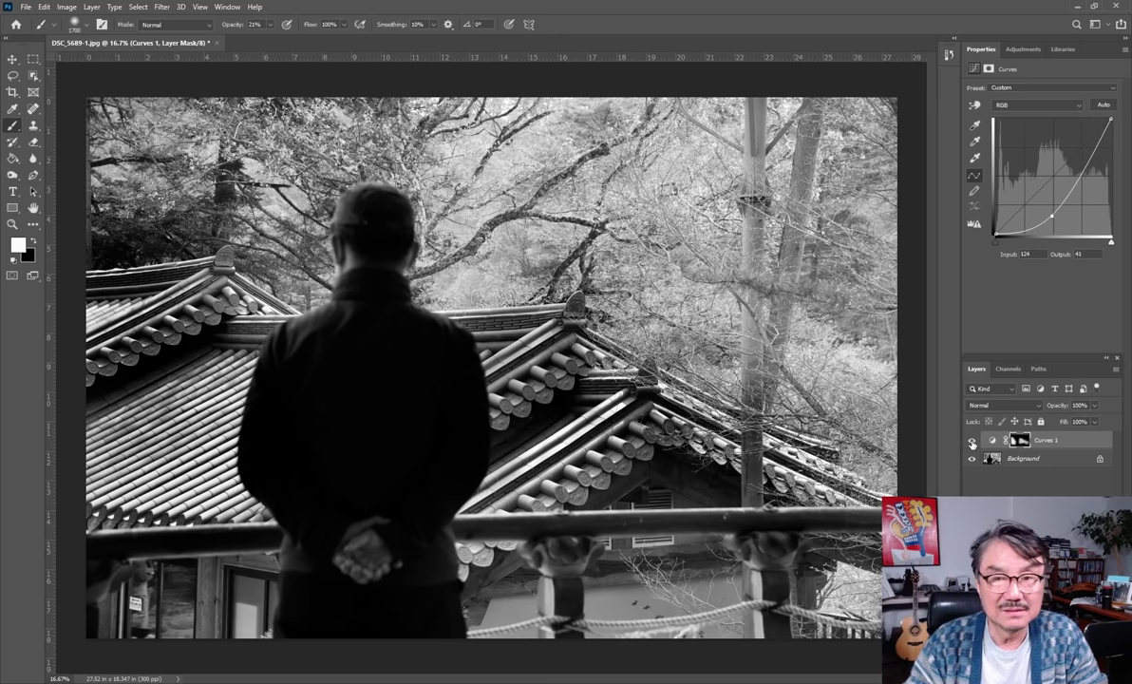
Switch Curves 1 back on and briefly check the Layers panel menu.
click(971, 440)
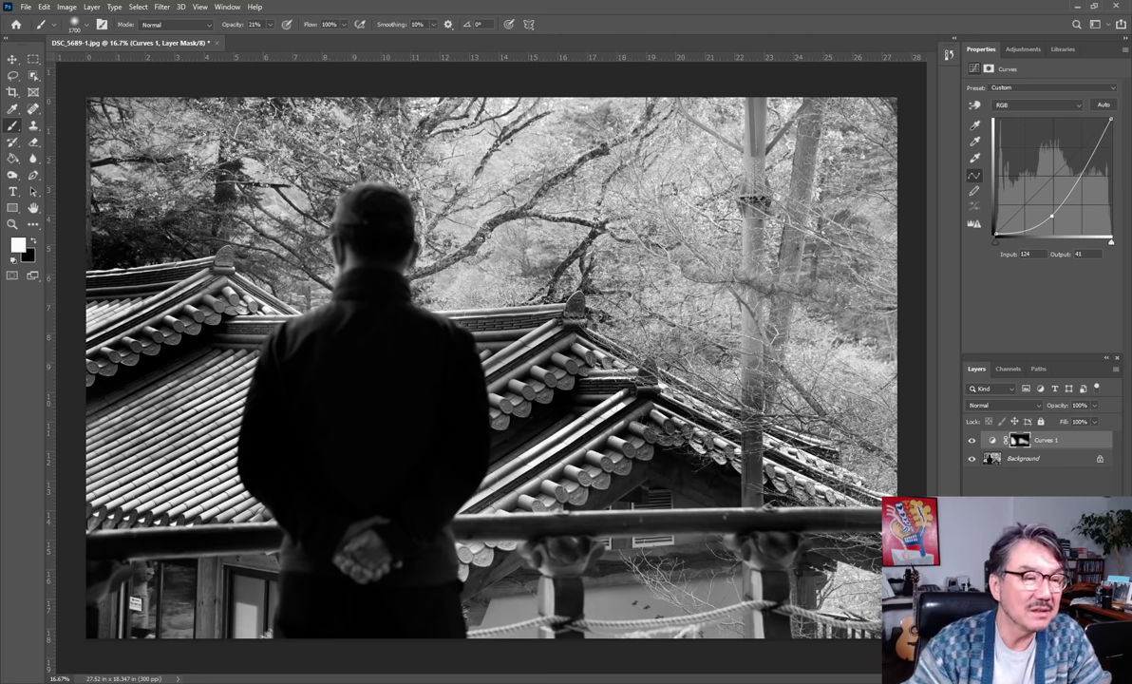
click(1117, 369)
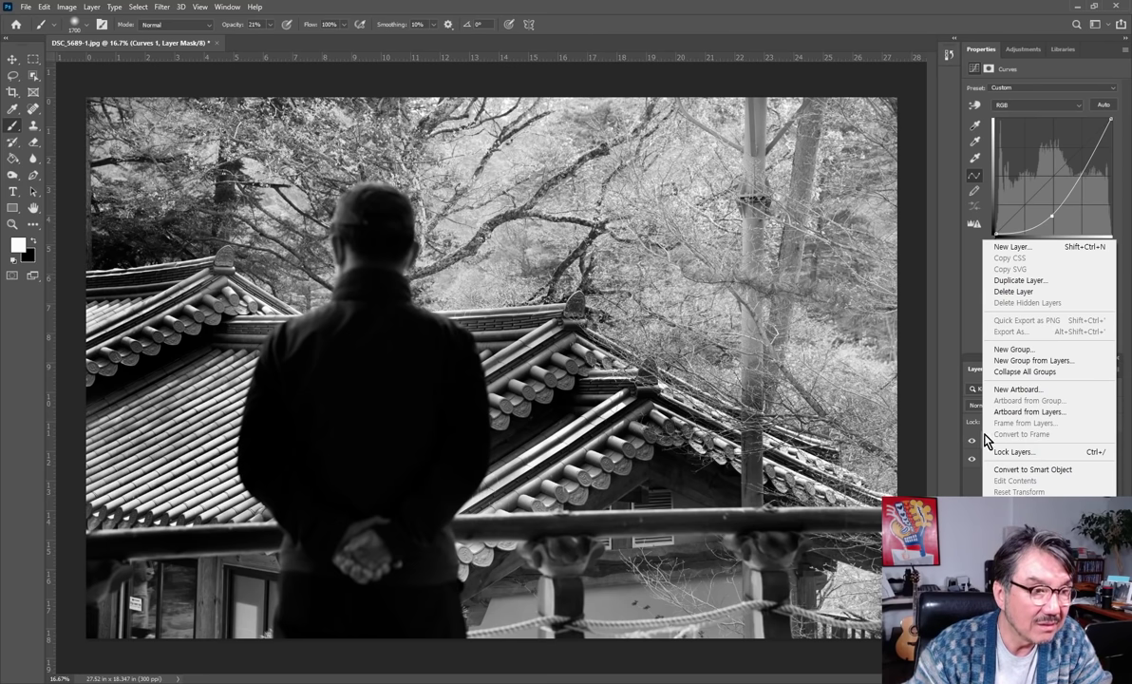
key(Escape)
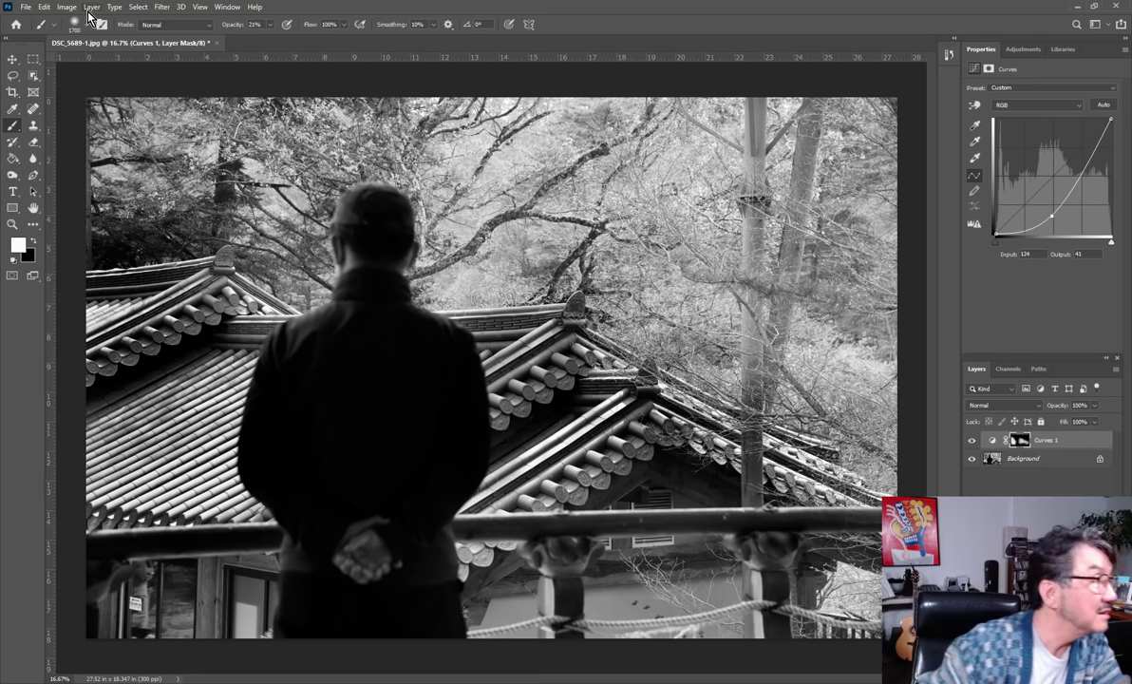
Abandon the layered Save As and flatten the image into one Background layer.
click(26, 7)
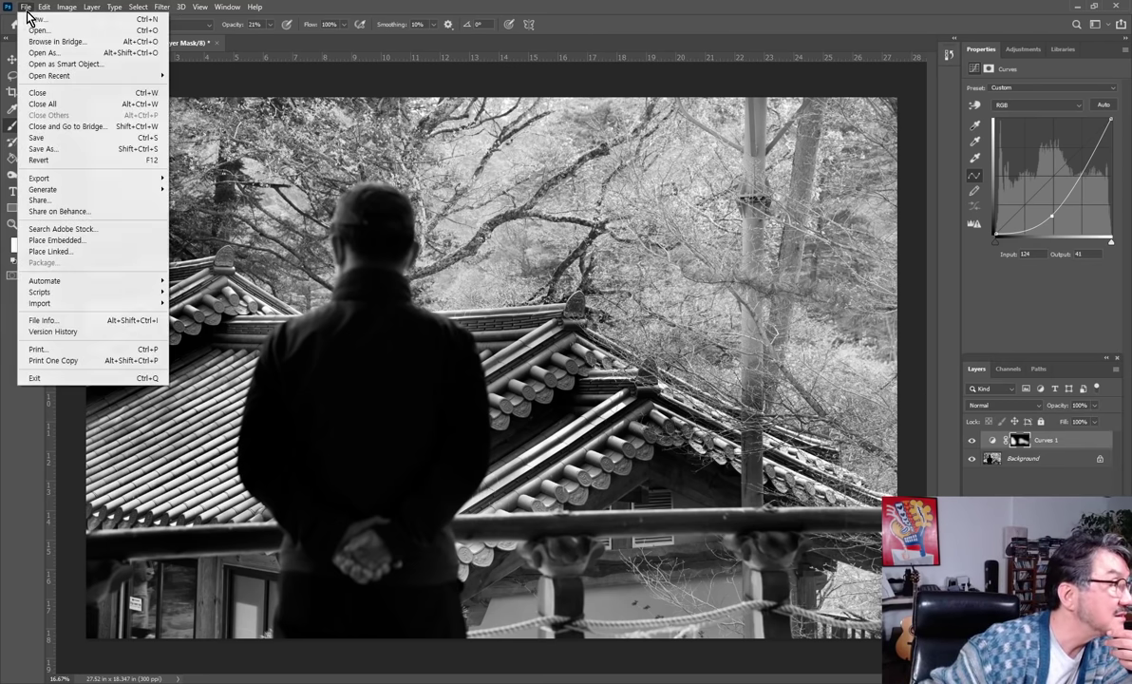
click(81, 149)
click(594, 422)
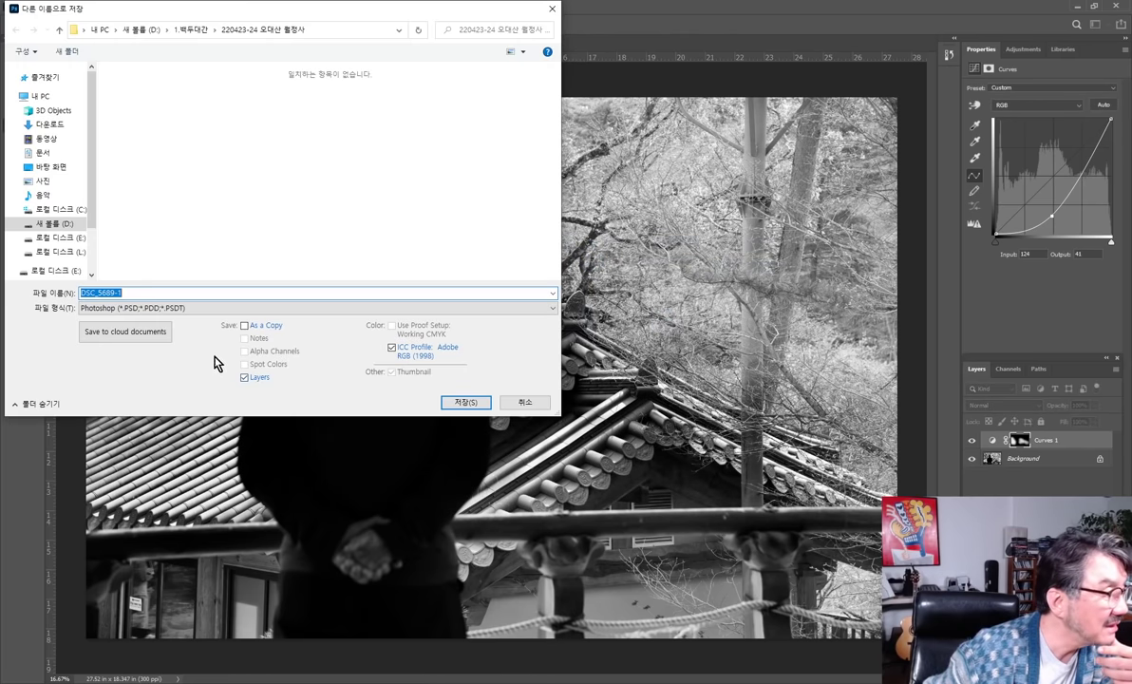
click(524, 401)
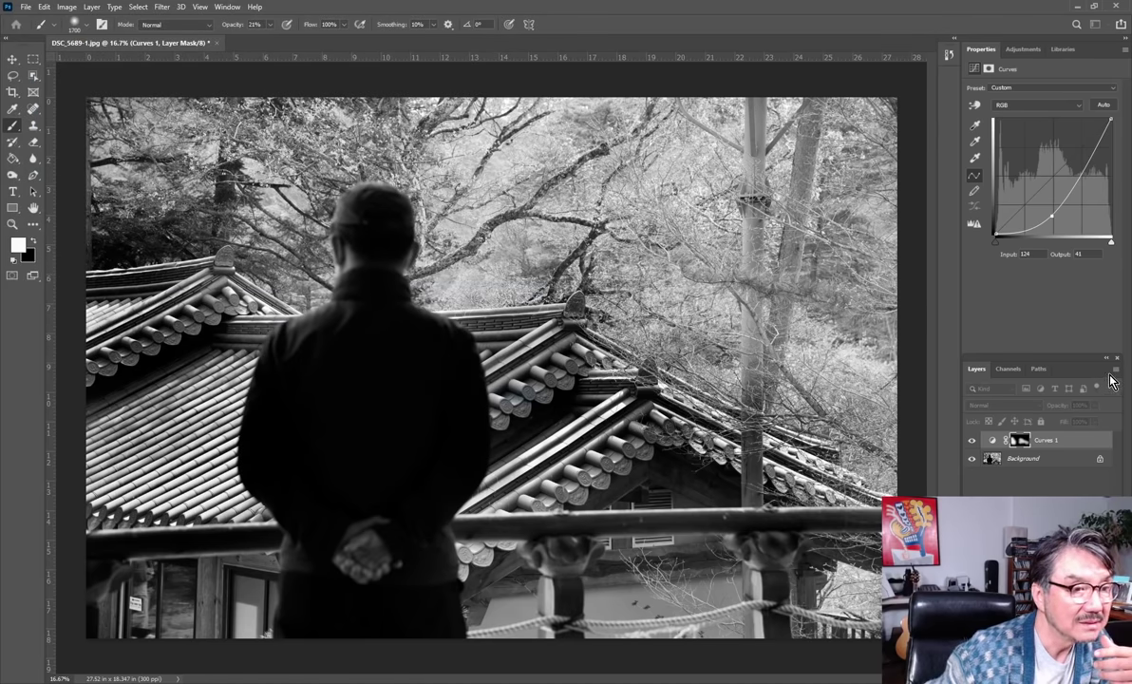
click(1113, 369)
click(1011, 290)
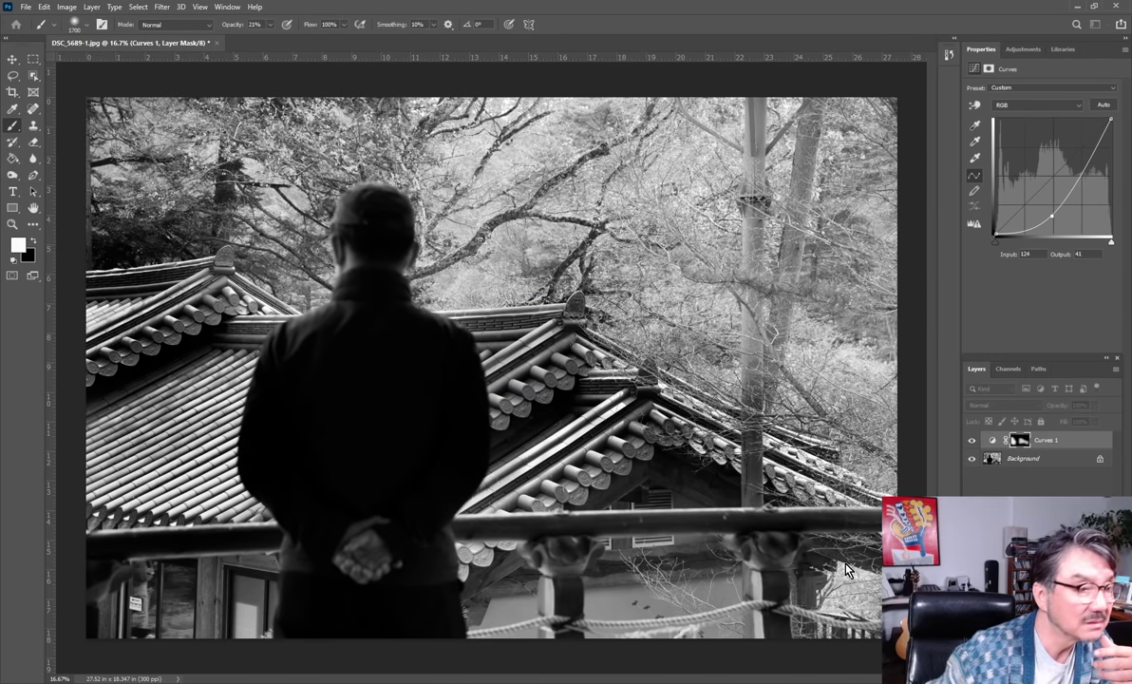
Save the flattened photo on the computer as the JPEG DSC_5689-1-1.
click(26, 6)
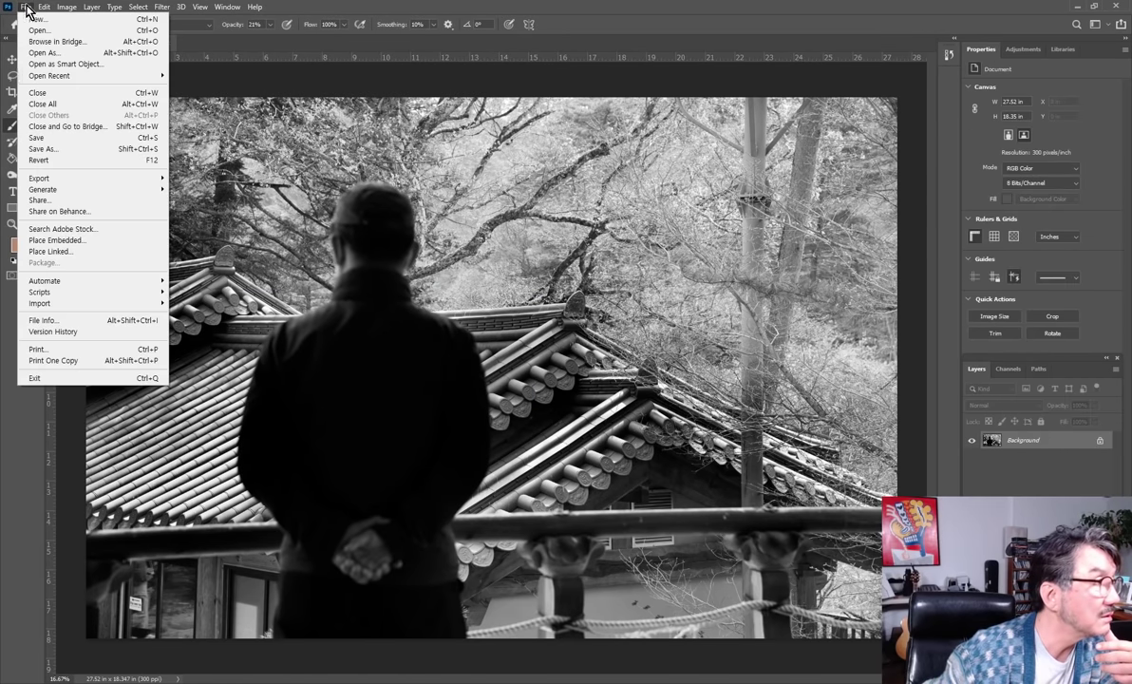
click(83, 149)
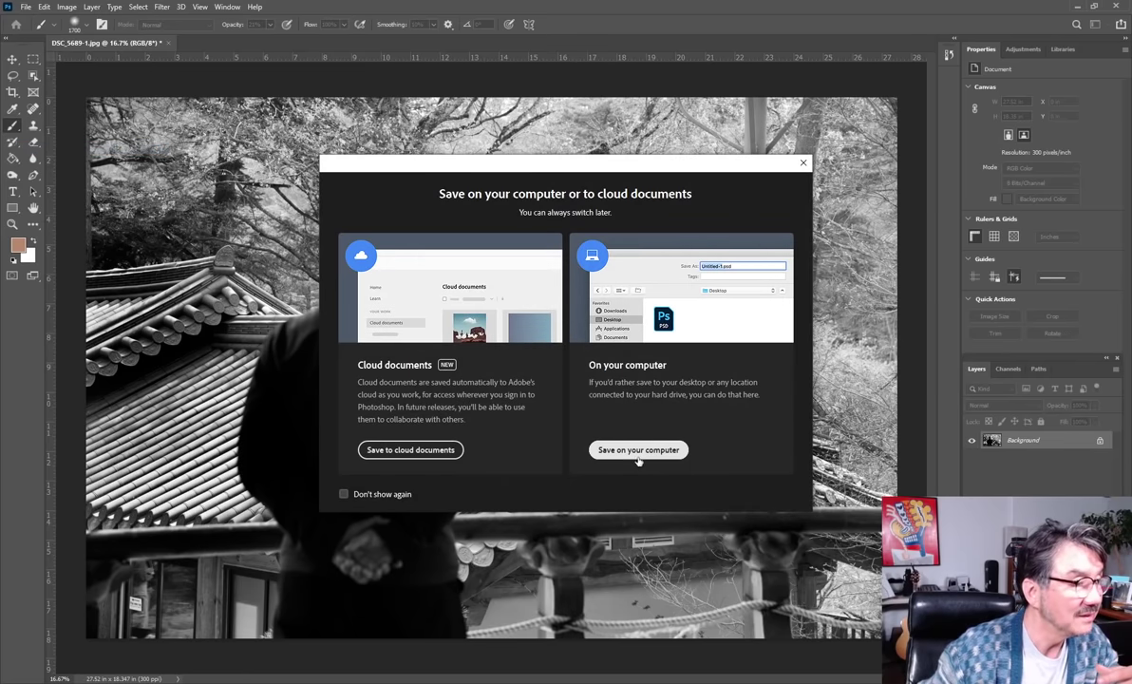
click(603, 428)
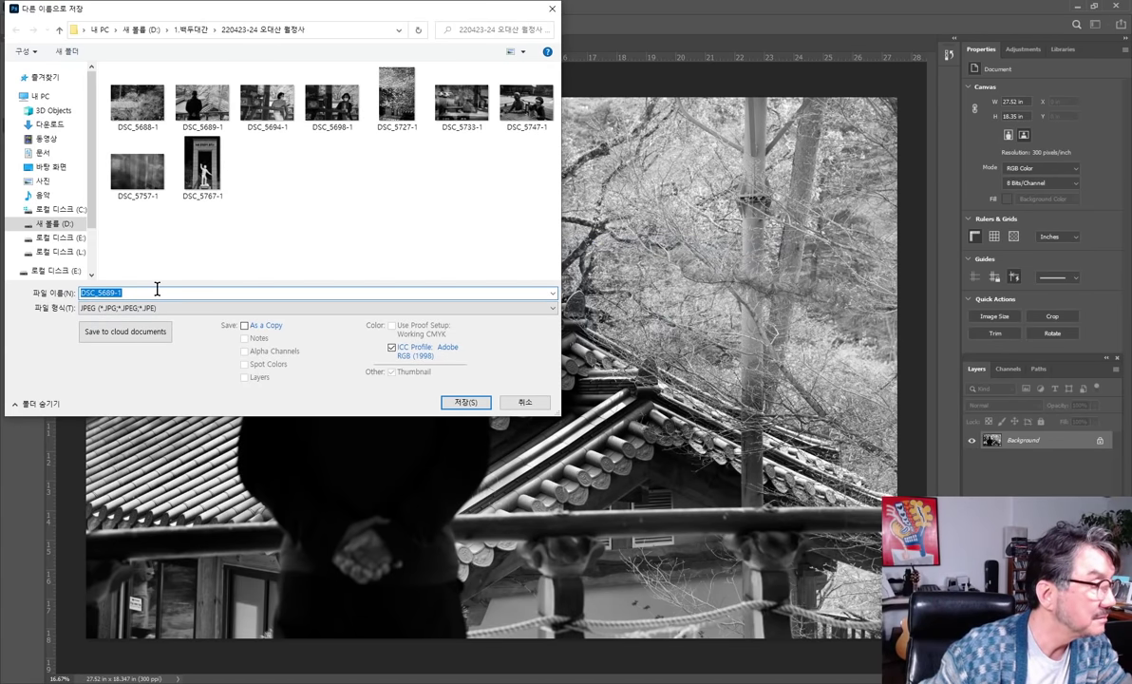
click(156, 292)
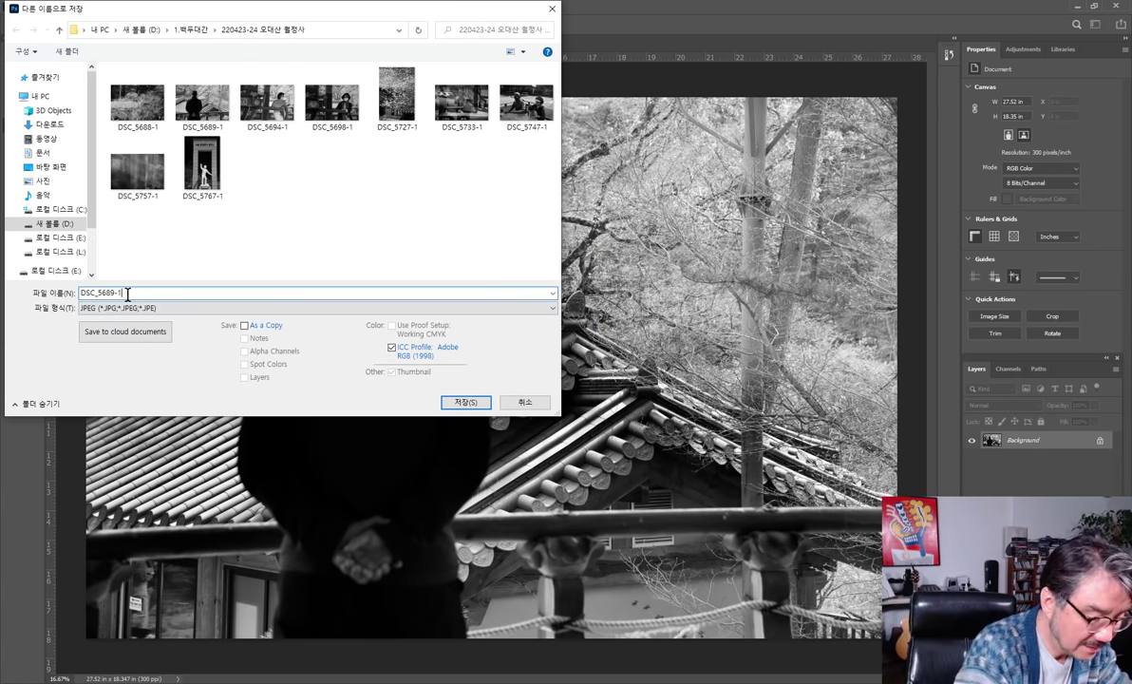
text(-1)
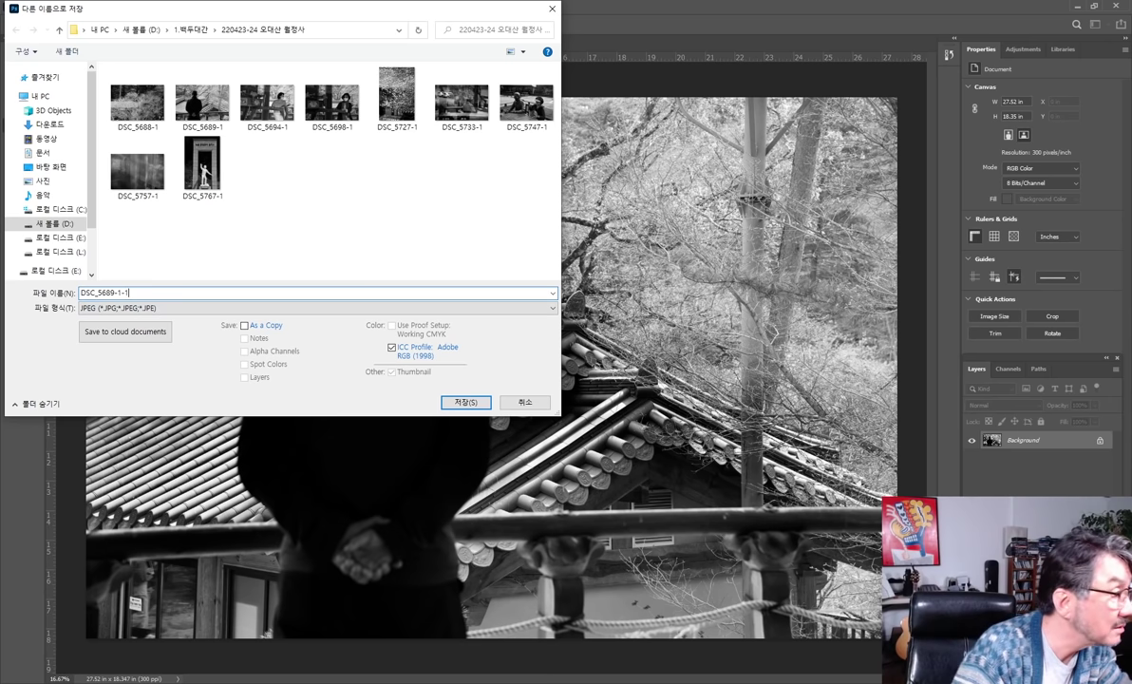
key(Return)
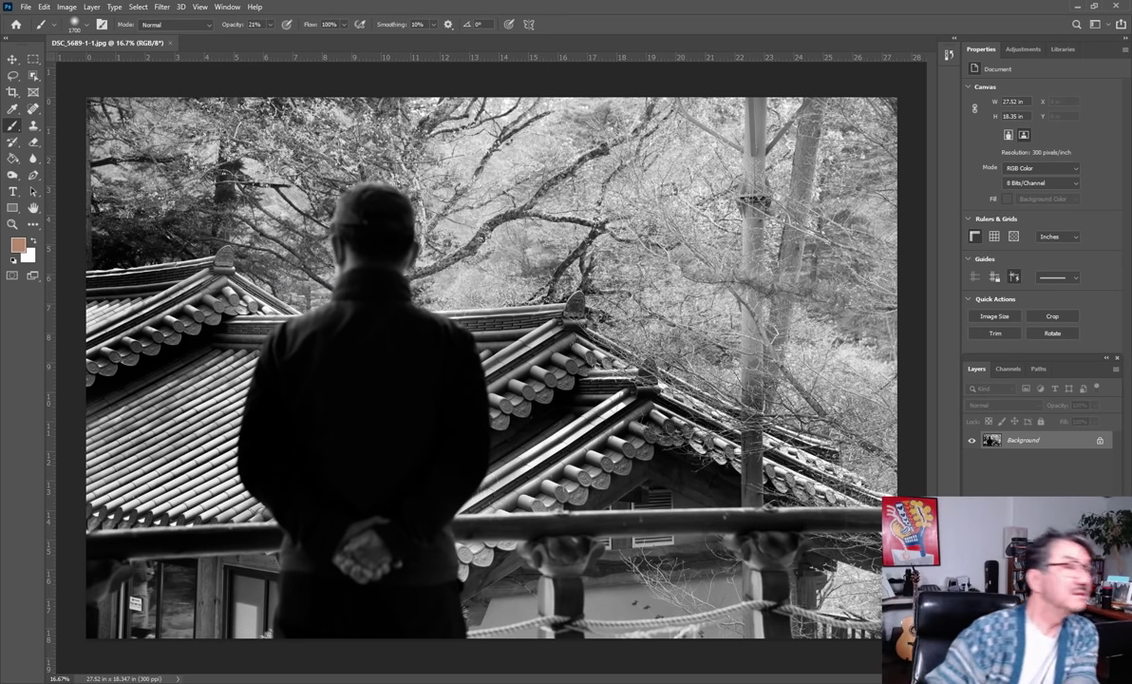
Minimize Photoshop and select DSC_5689 in the maximized 220423-24 오대산 월정사 folder.
click(1076, 6)
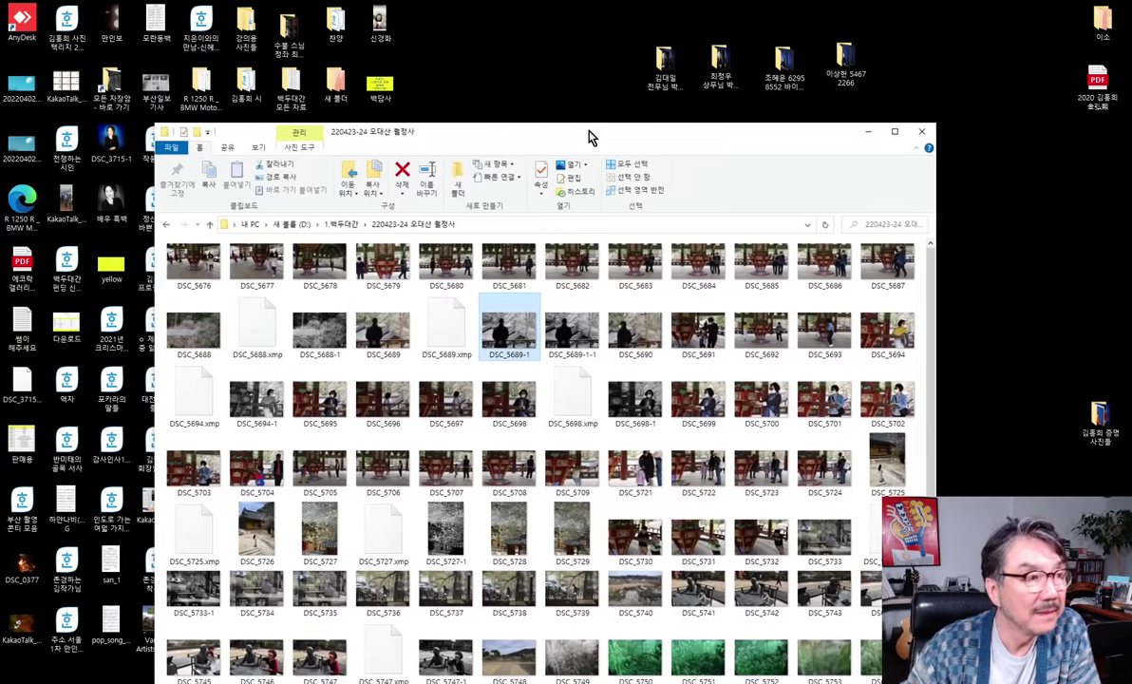
key(super+Up)
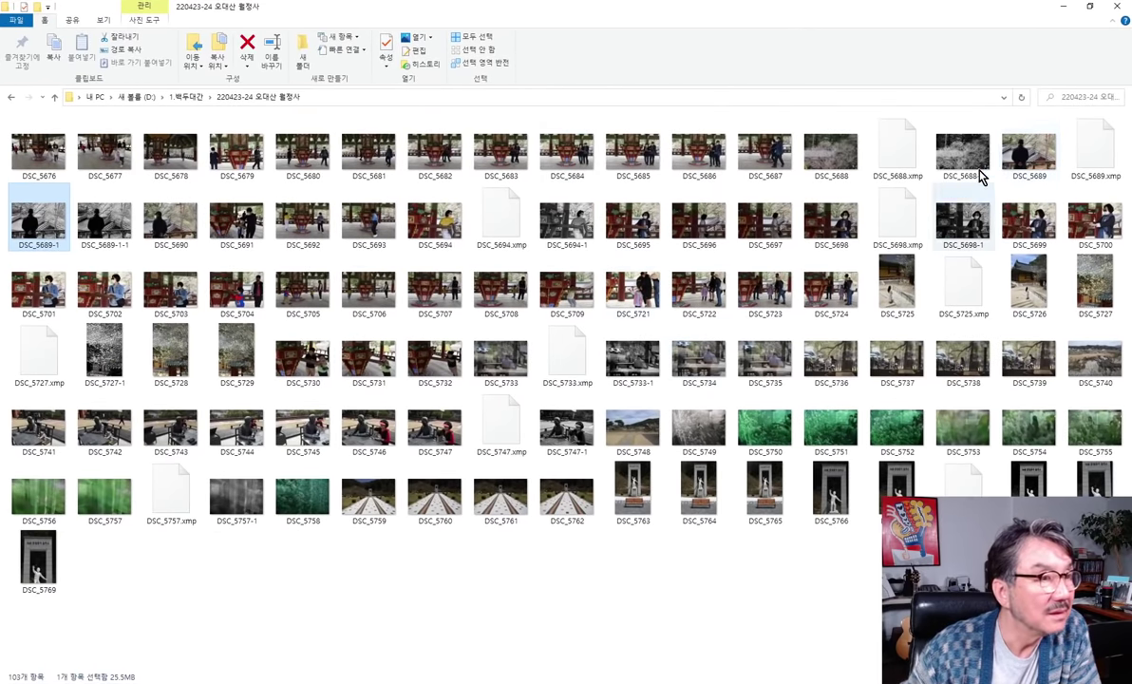
click(1022, 167)
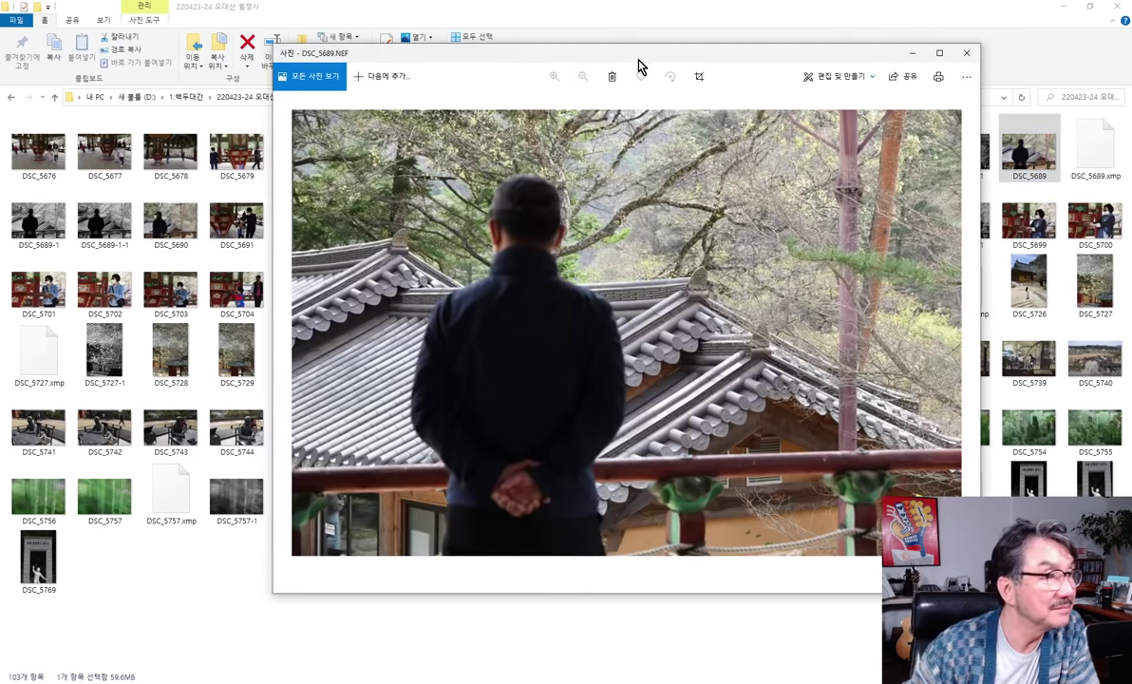
double_click(594, 54)
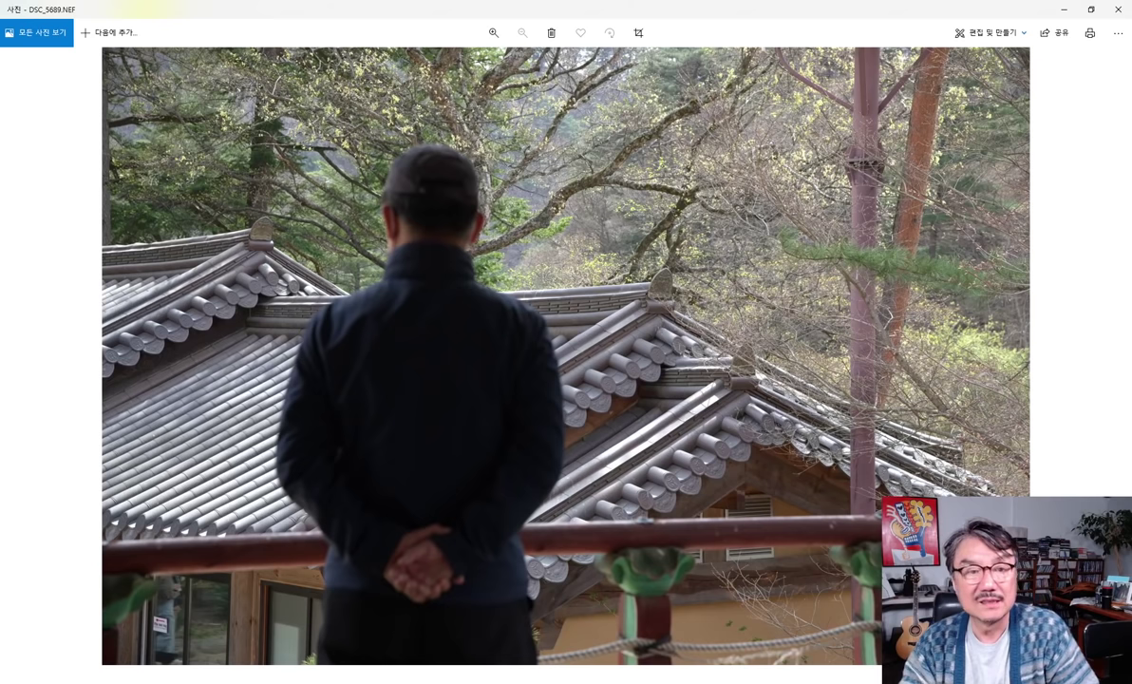
click(1110, 355)
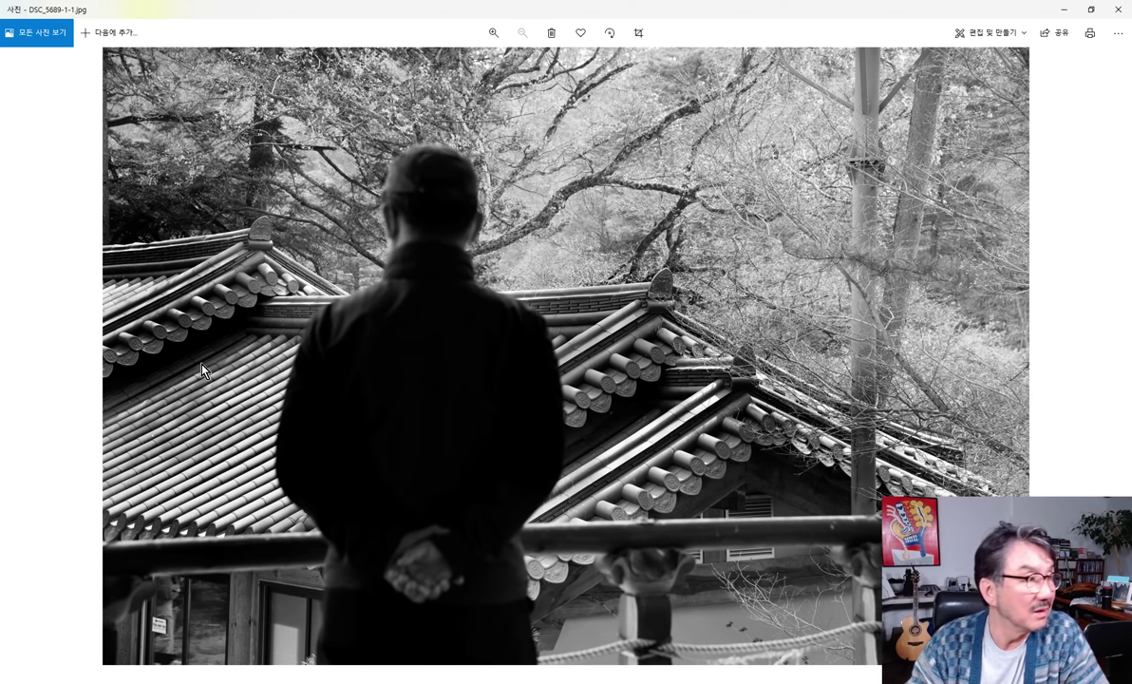
click(13, 349)
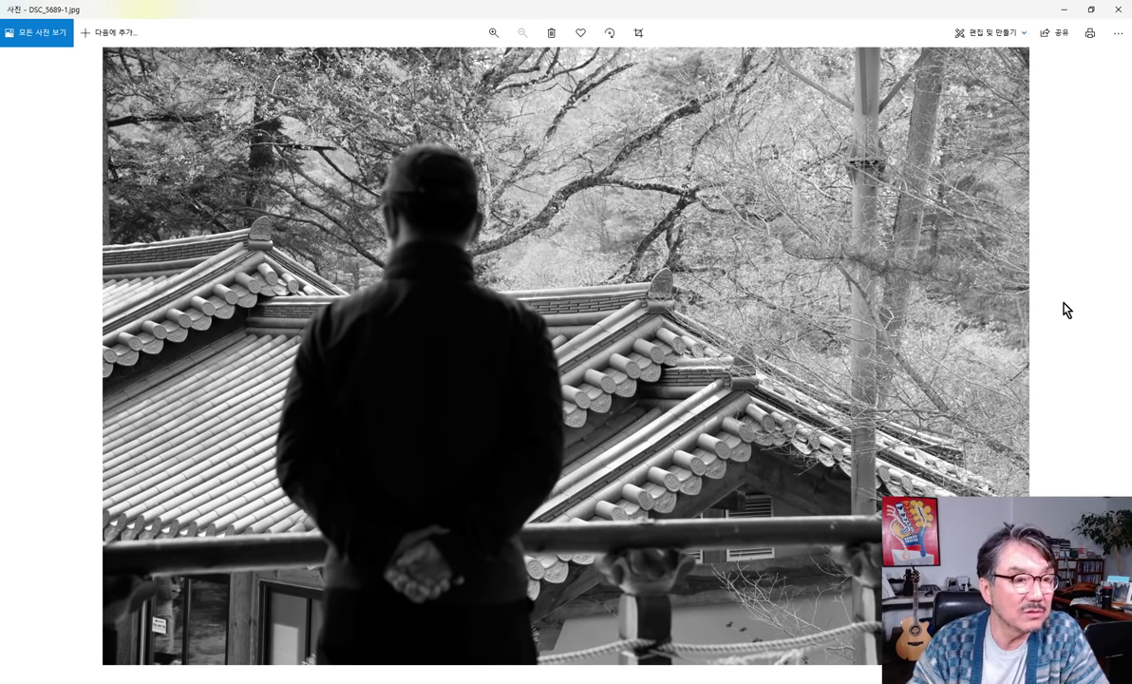
click(1113, 359)
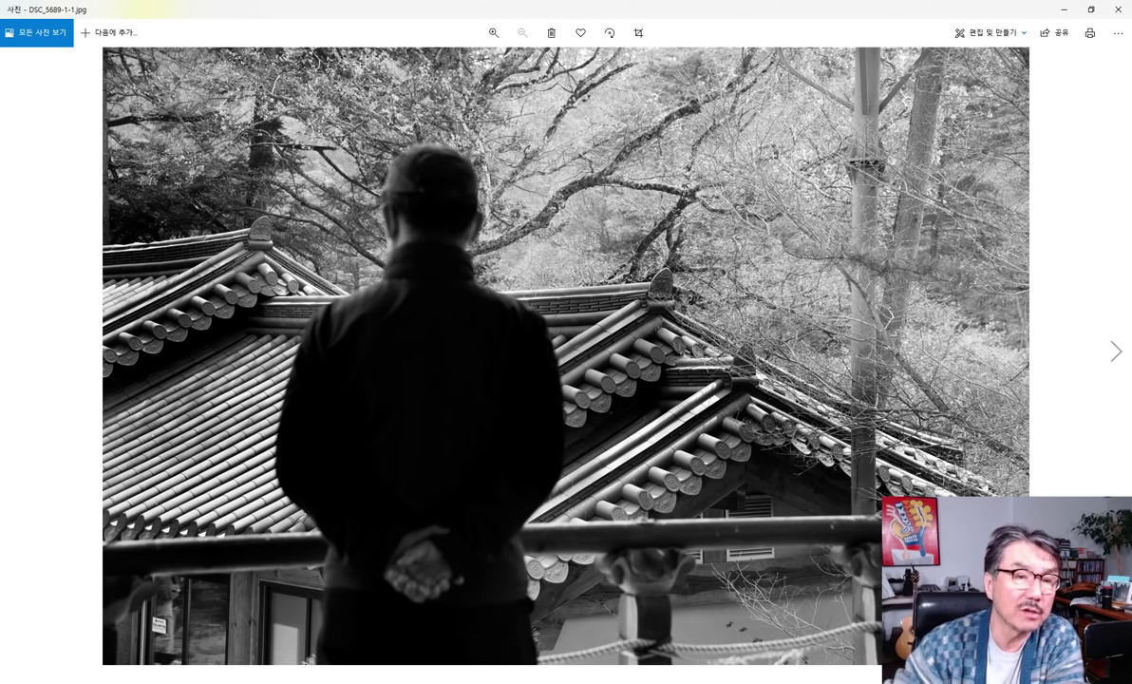
click(1118, 8)
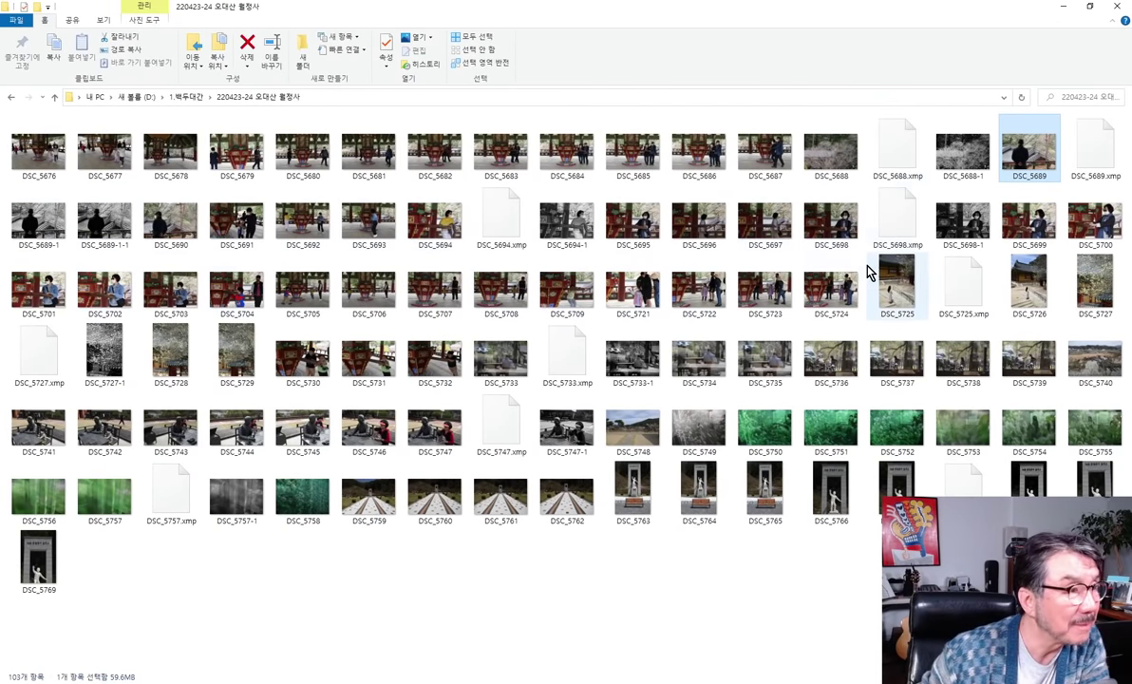
Open DSC_5694 in Photos and flip between colour DSC_5698.NEF and black-and-white DSC_5698-1.jpg.
double_click(432, 233)
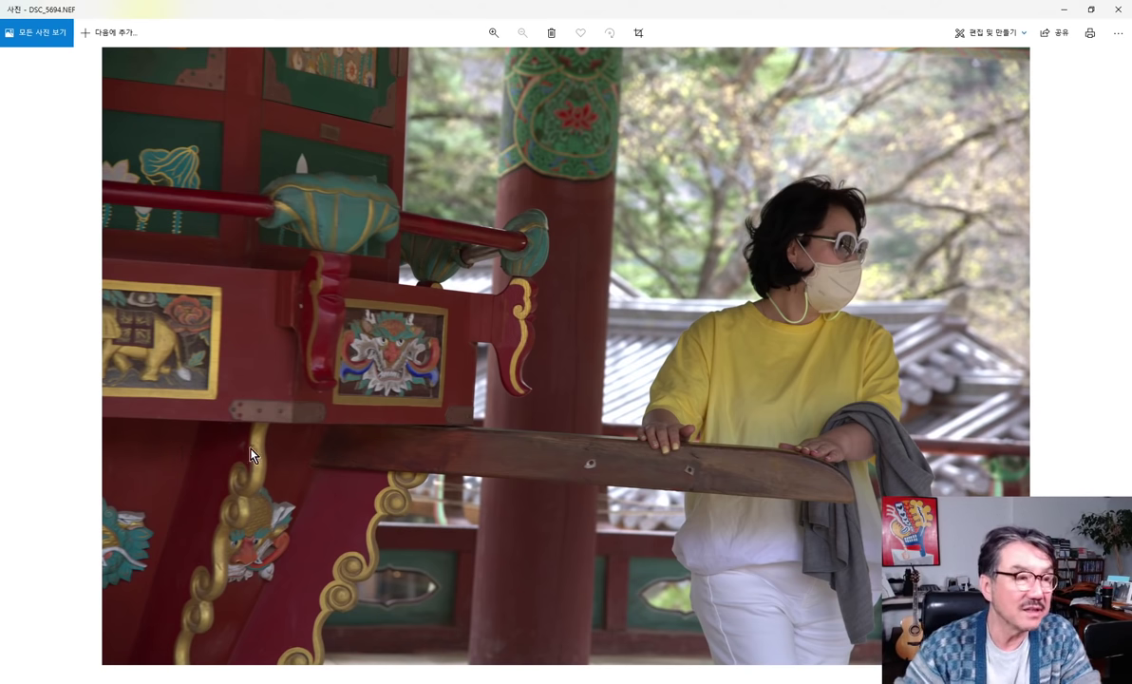
click(1114, 356)
click(1116, 355)
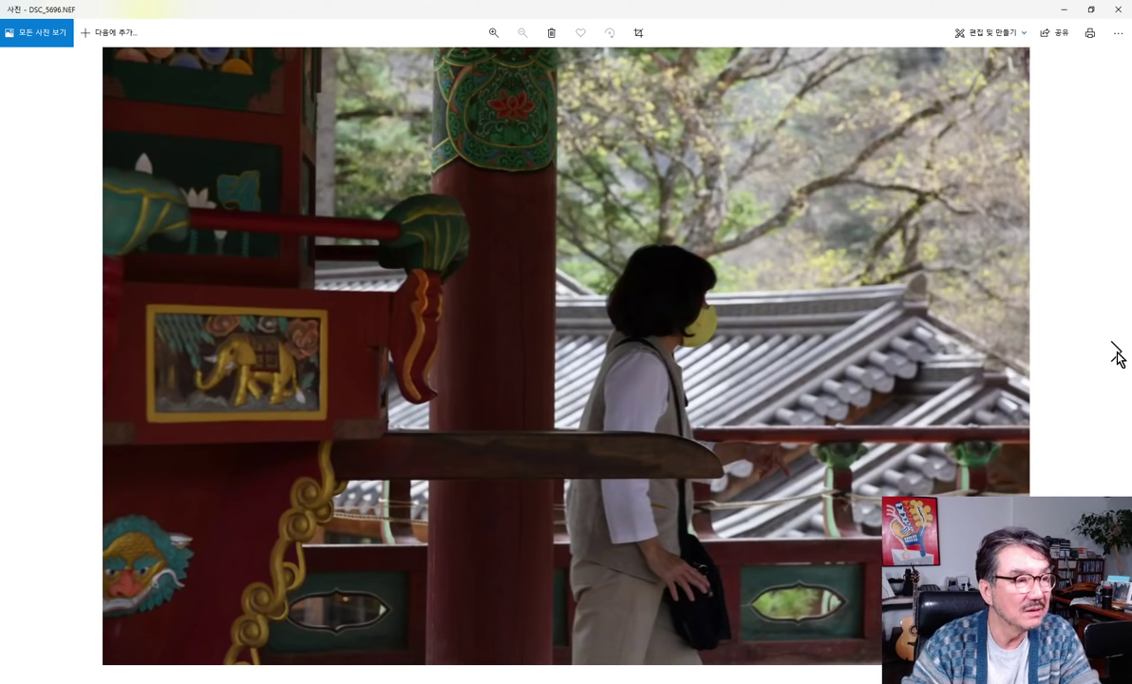
click(1116, 355)
click(1117, 355)
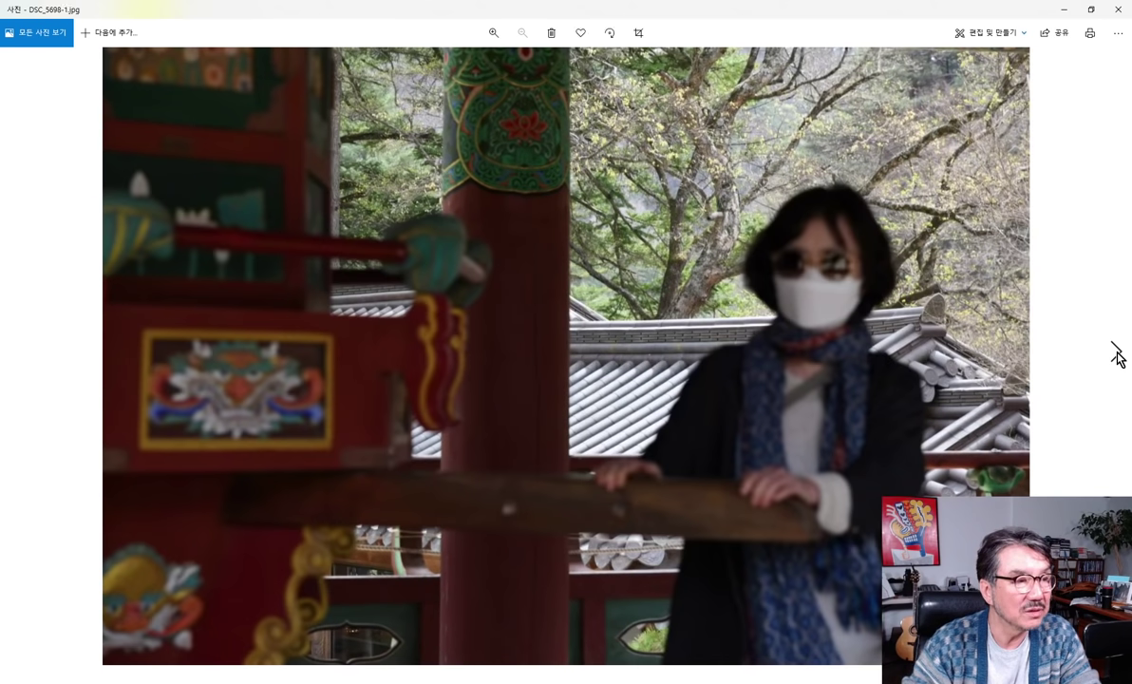
click(18, 363)
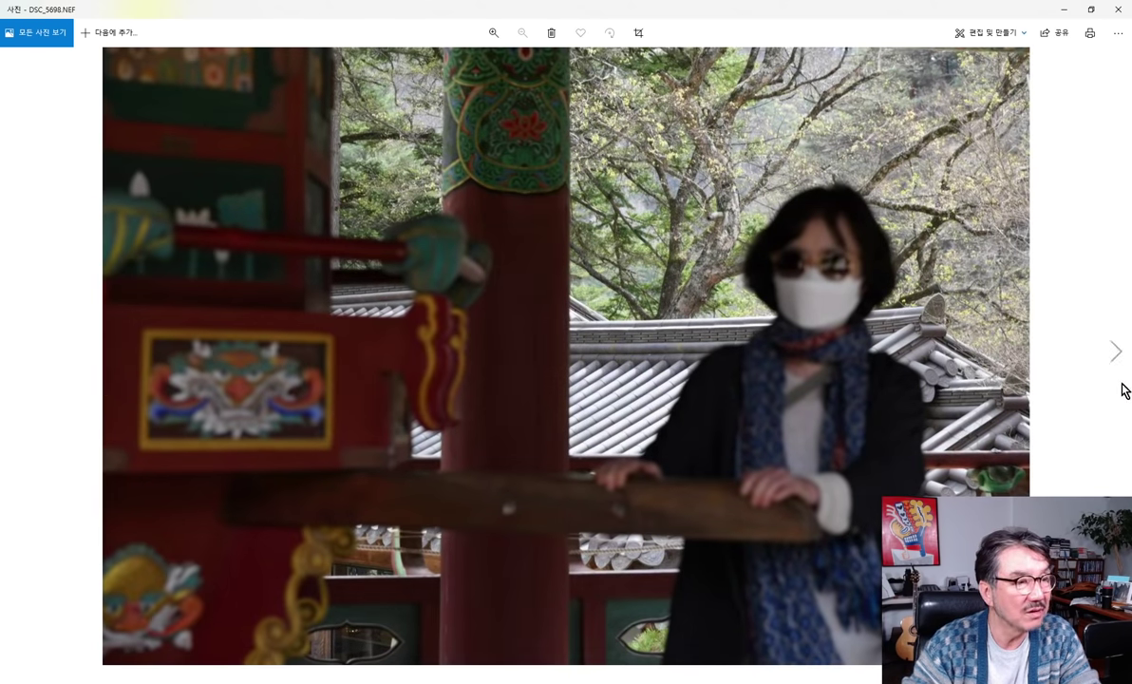
Glance at DSC_5698-1 once more, then close Photos back to the 220423-24 오대산 월정사 folder.
click(1115, 353)
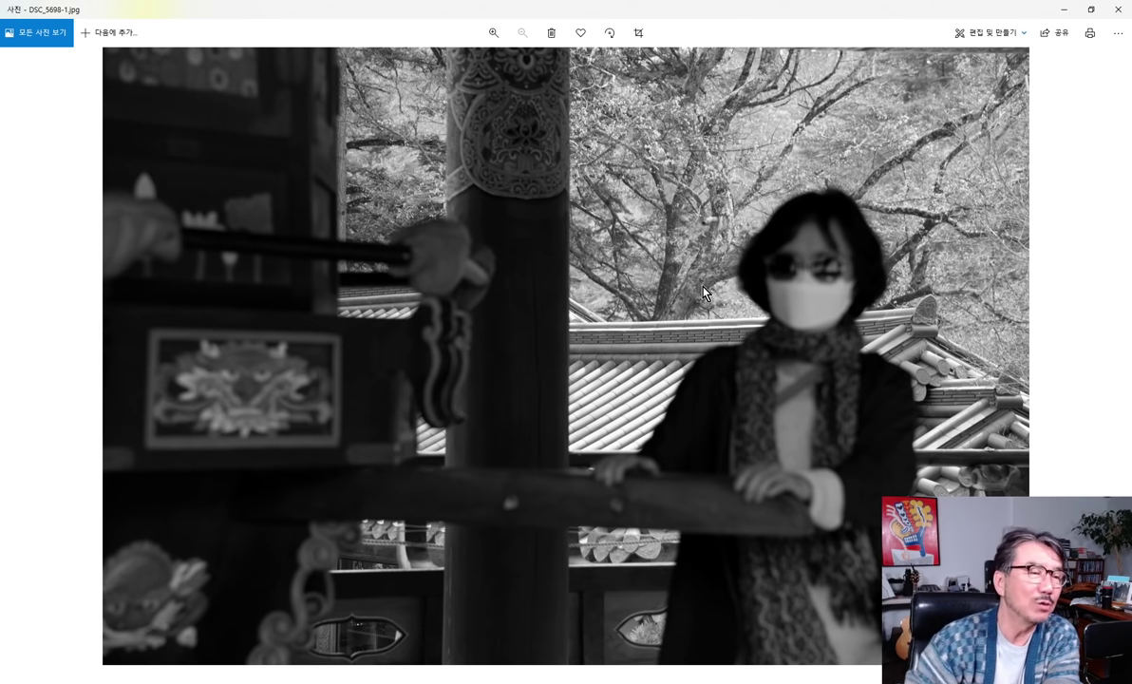
click(1117, 9)
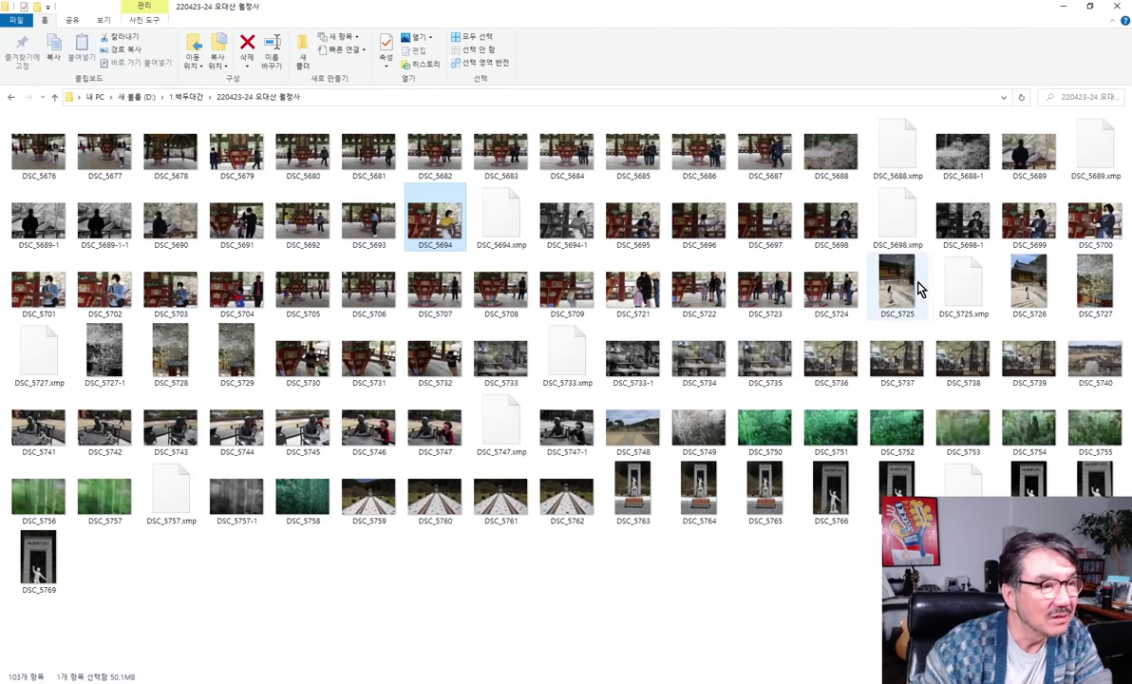
View colour DSC_5725.NEF full-size, stepping back and forth once, then close the viewer.
click(883, 298)
double_click(883, 298)
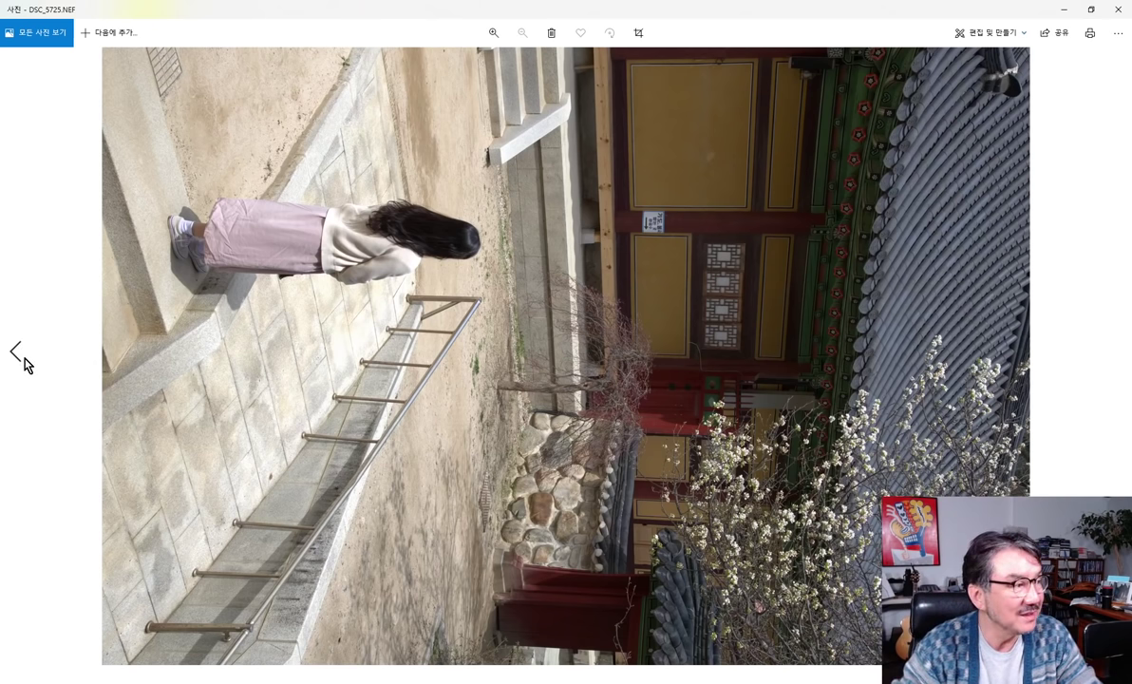
click(23, 351)
click(1113, 350)
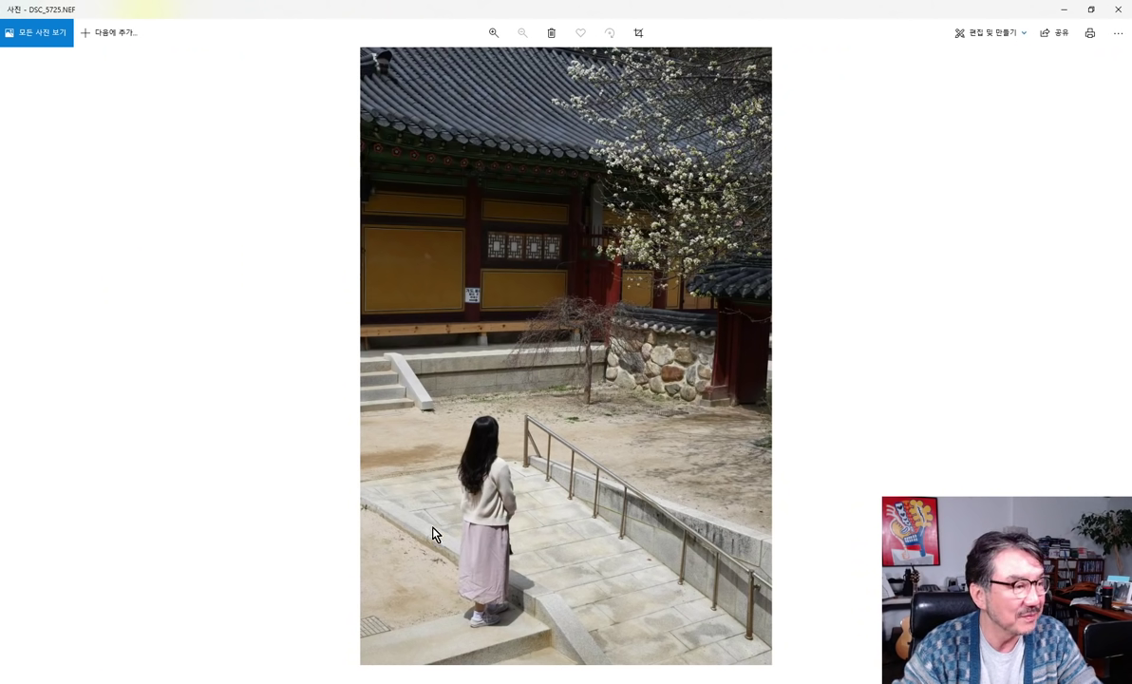
click(1120, 12)
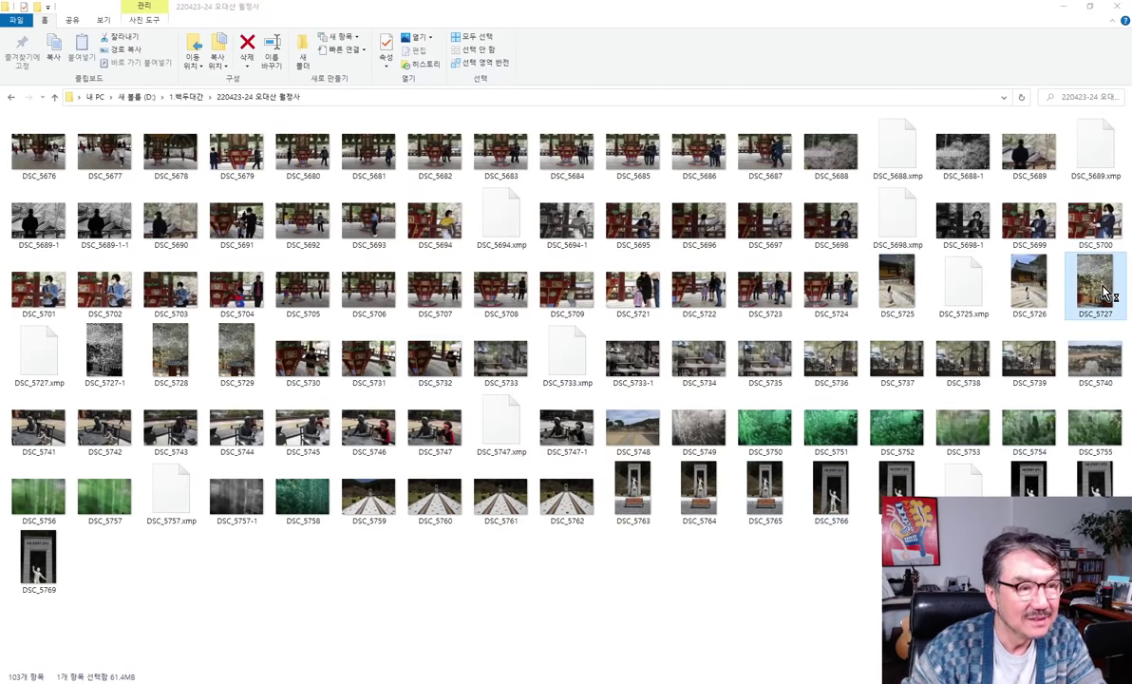
Open colour DSC_5727, advance to black-and-white DSC_5727-1.jpg, then close Photos.
double_click(1104, 294)
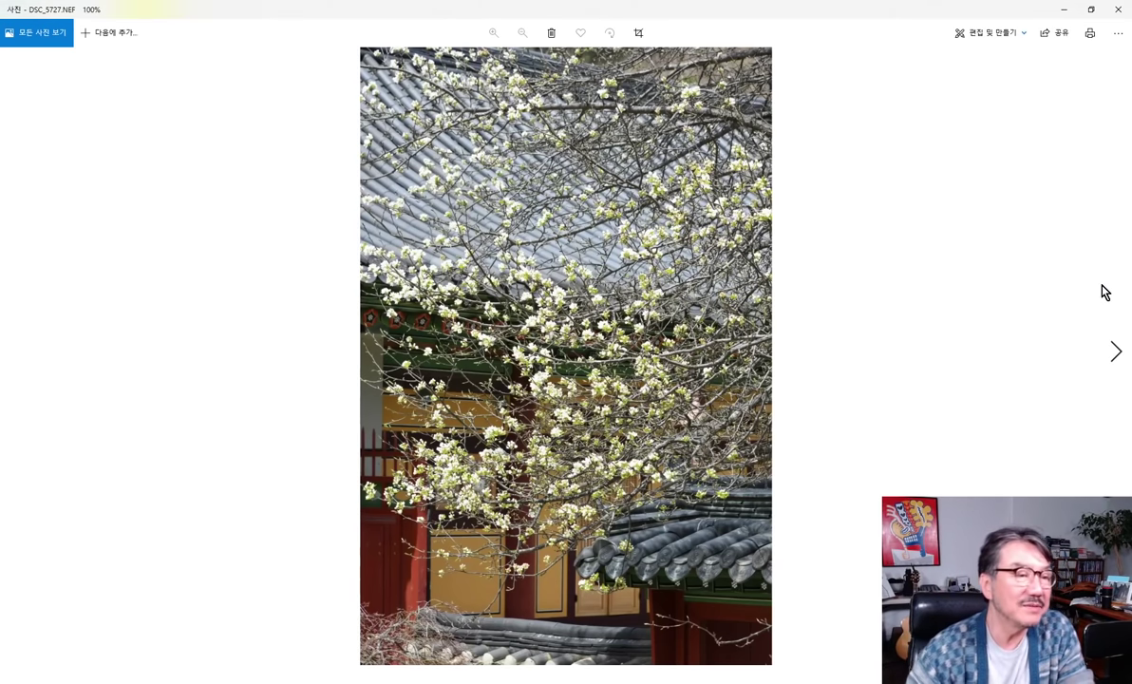
click(1114, 351)
click(1114, 353)
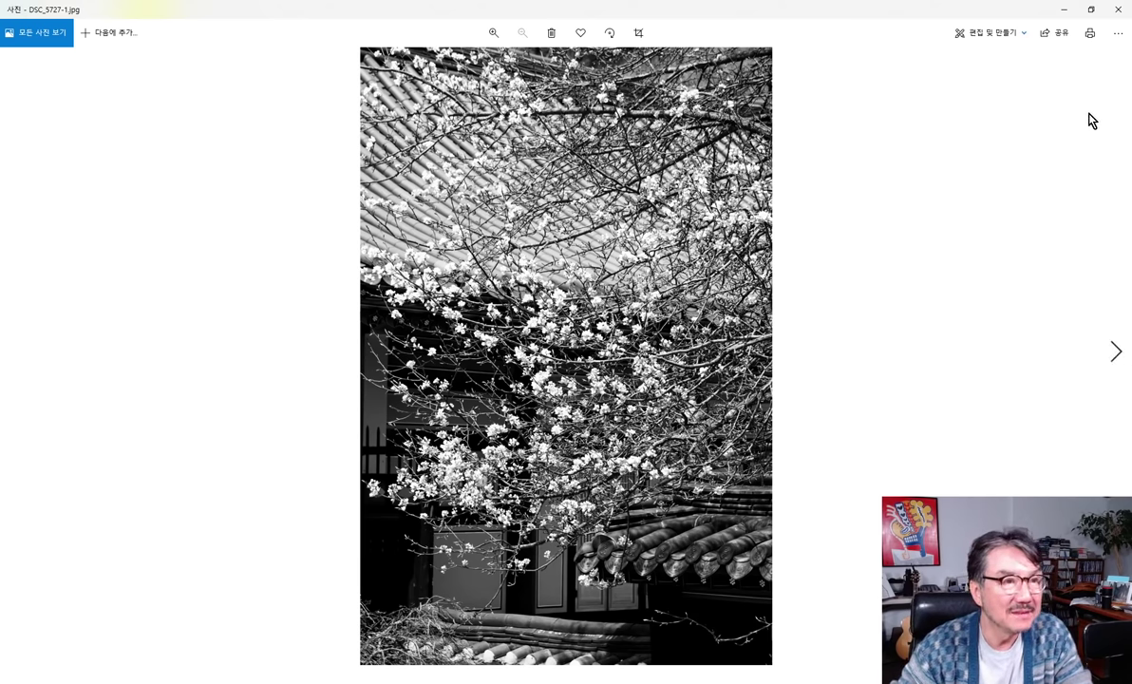
click(1123, 9)
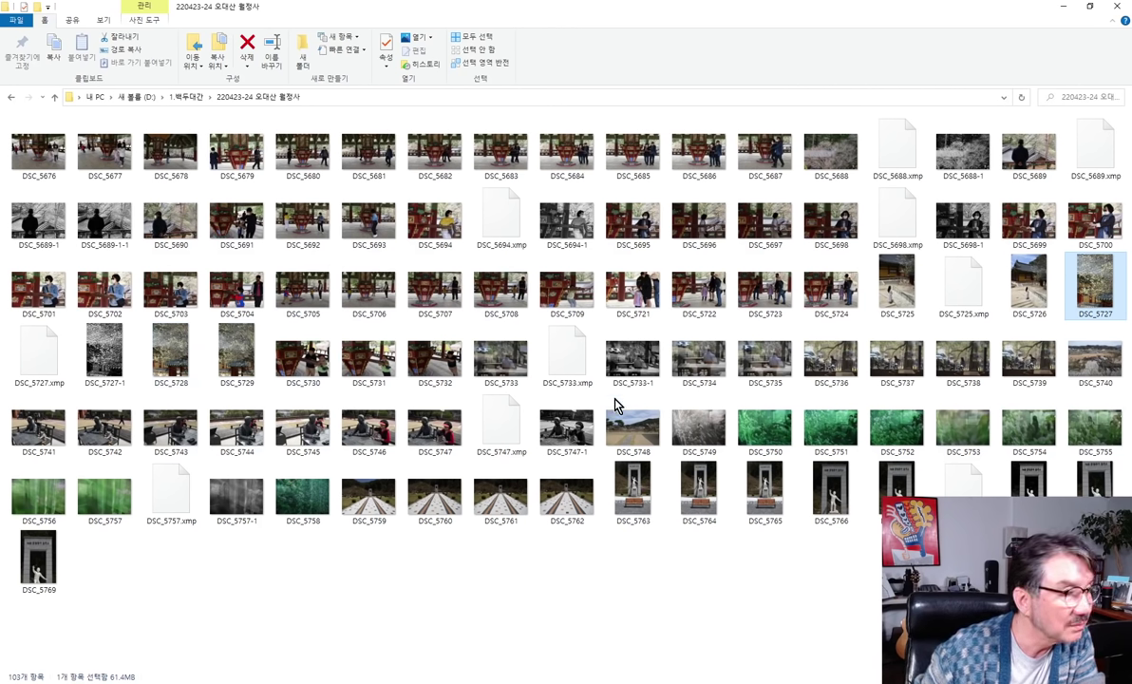
Open colour cafe photo DSC_5733 and advance to black-and-white DSC_5733-1.jpg.
double_click(486, 367)
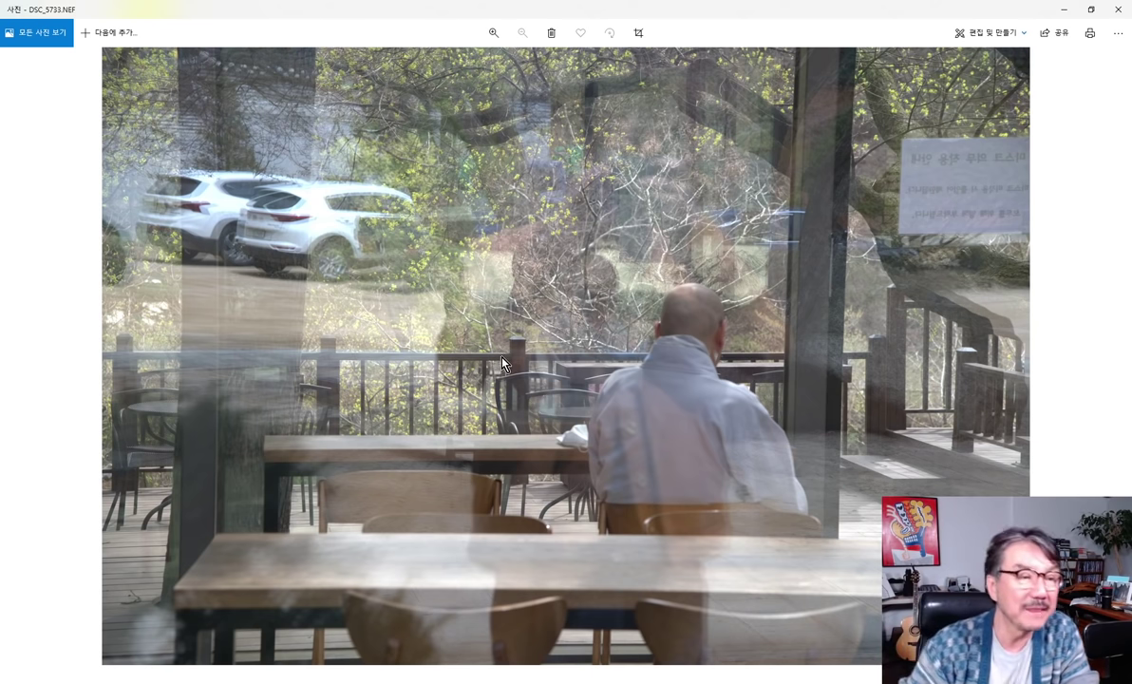
click(1116, 355)
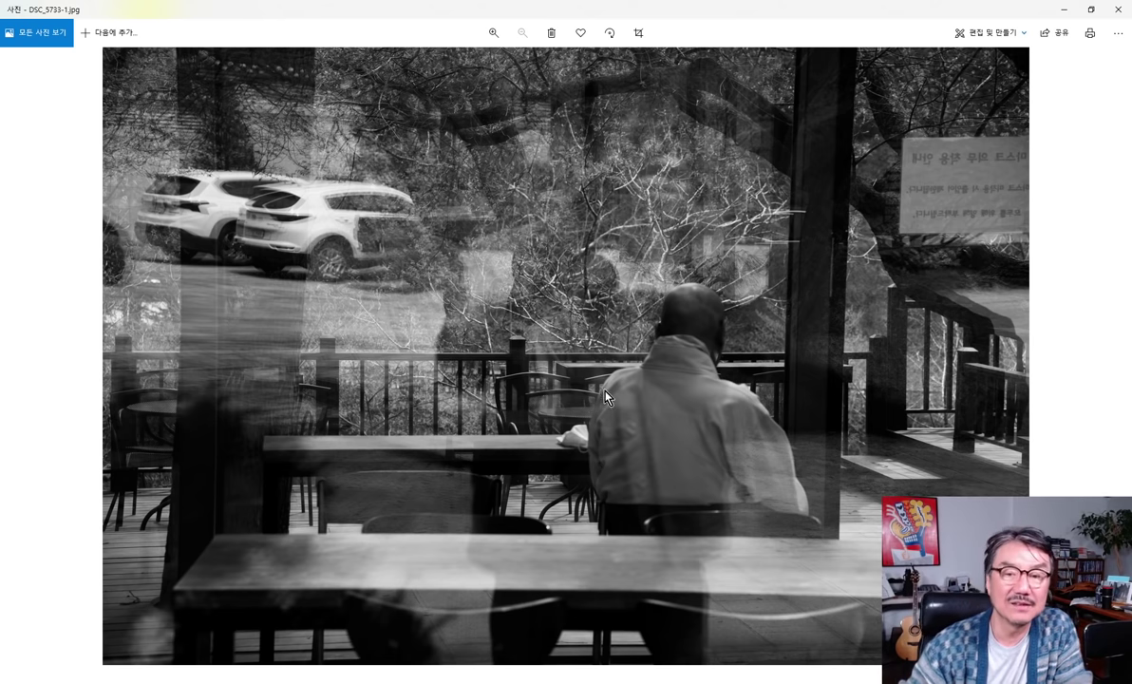
Flip forward through DSC_5734 and DSC_5735, then back to colour original DSC_5733.
click(1113, 353)
click(1113, 353)
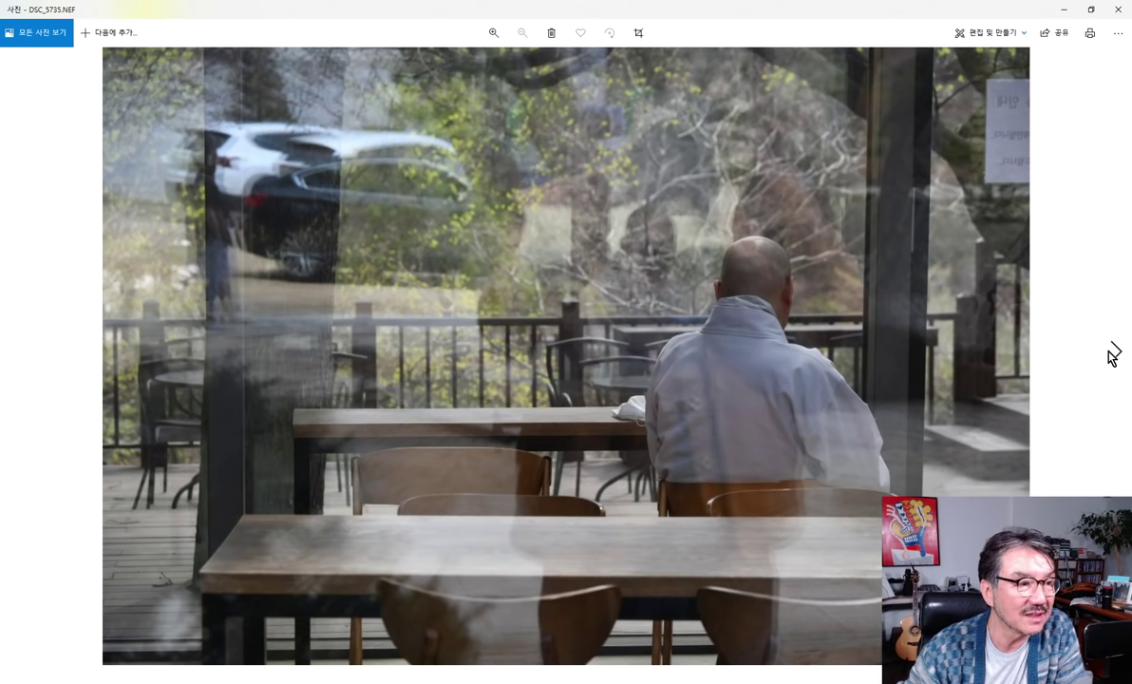
click(1113, 353)
click(41, 353)
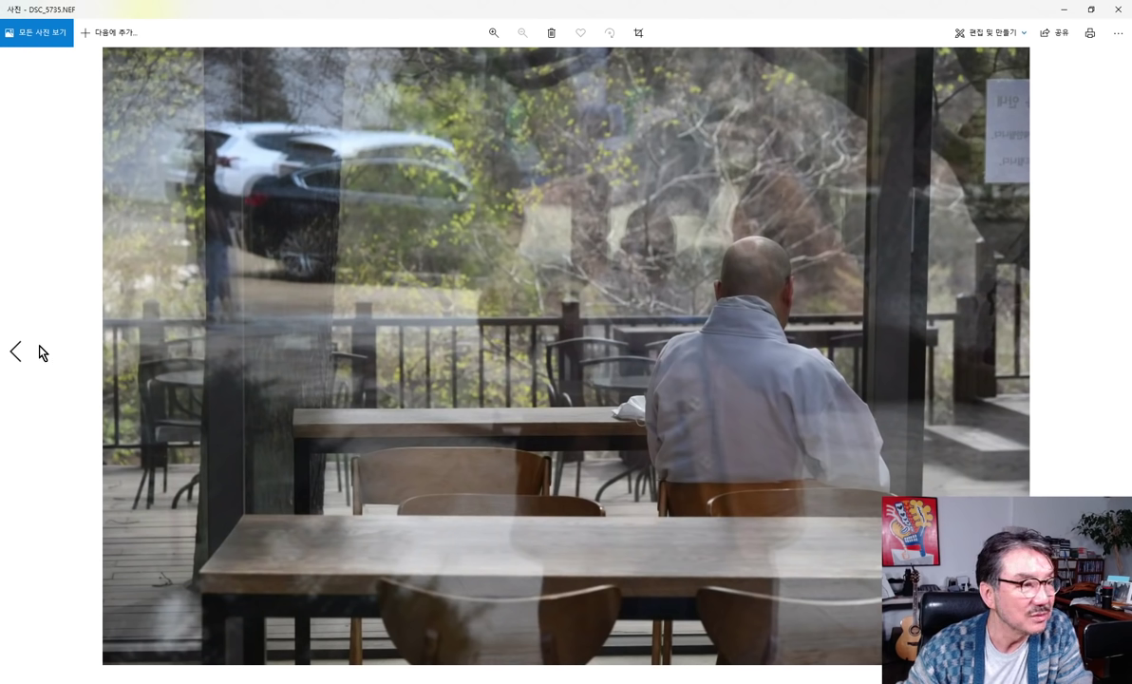
click(38, 351)
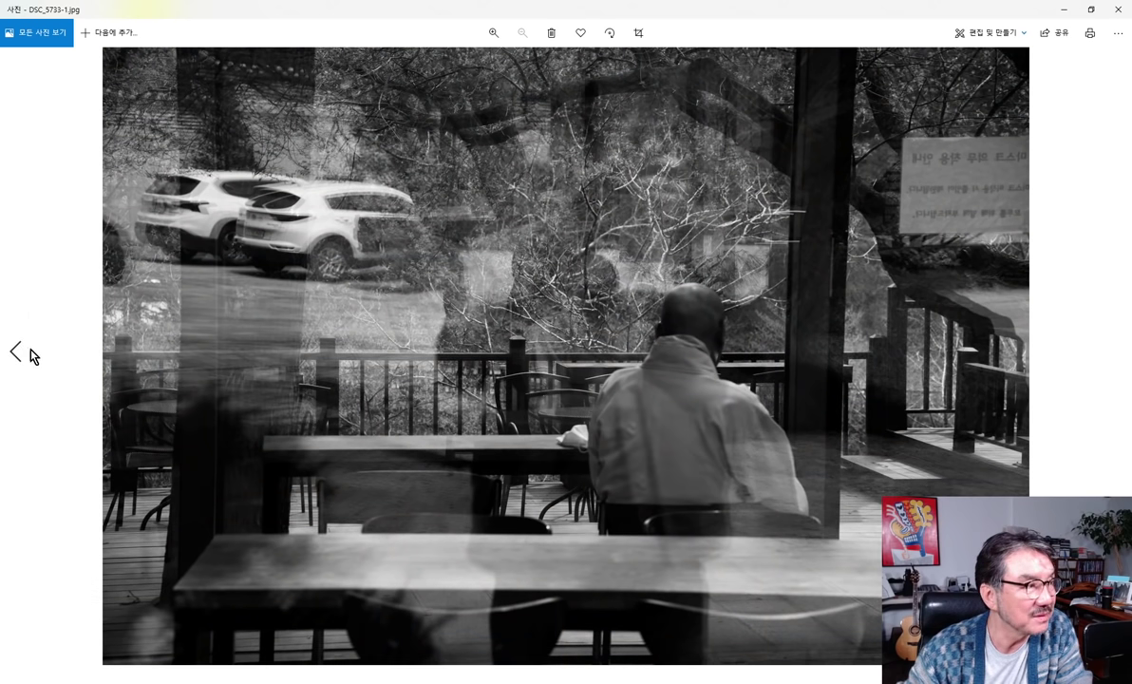
click(31, 354)
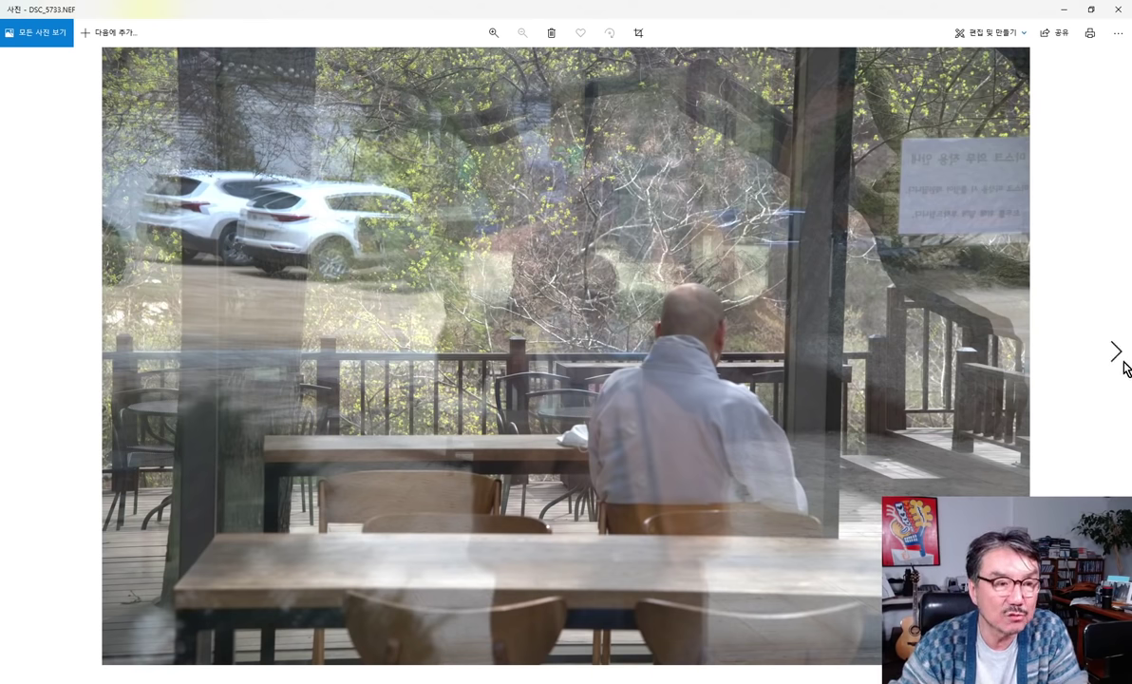
Compare black-and-white DSC_5733-1 against DSC_5734 and DSC_5735 again, then close Photos.
click(1117, 353)
click(1117, 355)
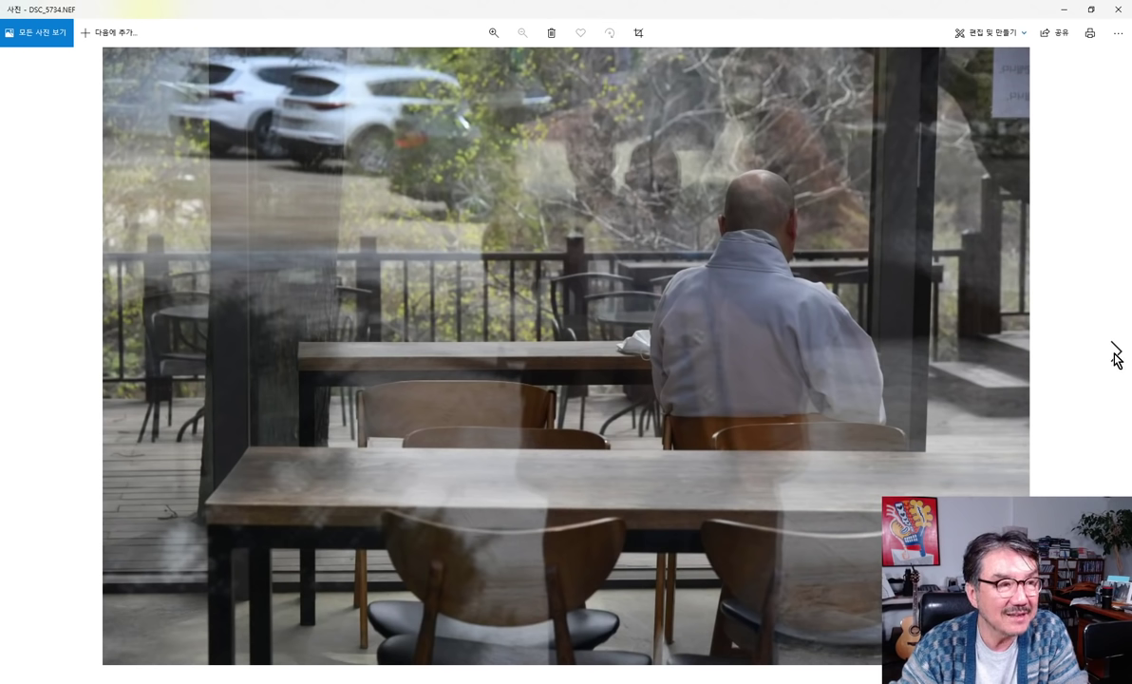
click(1118, 355)
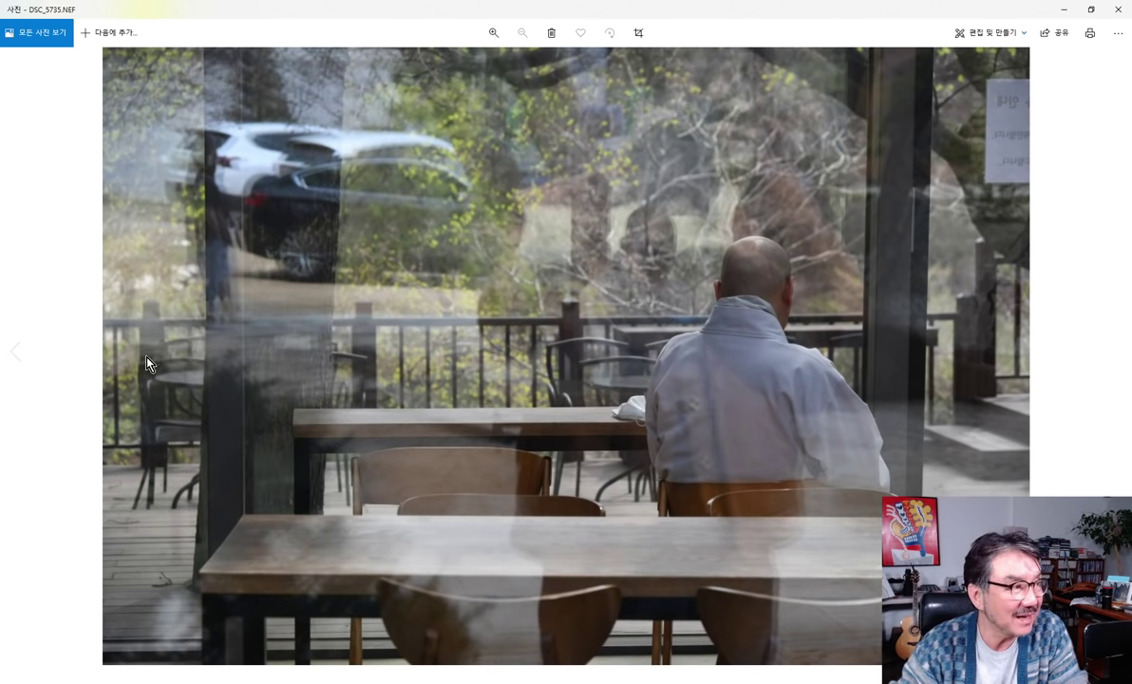
click(20, 358)
click(19, 359)
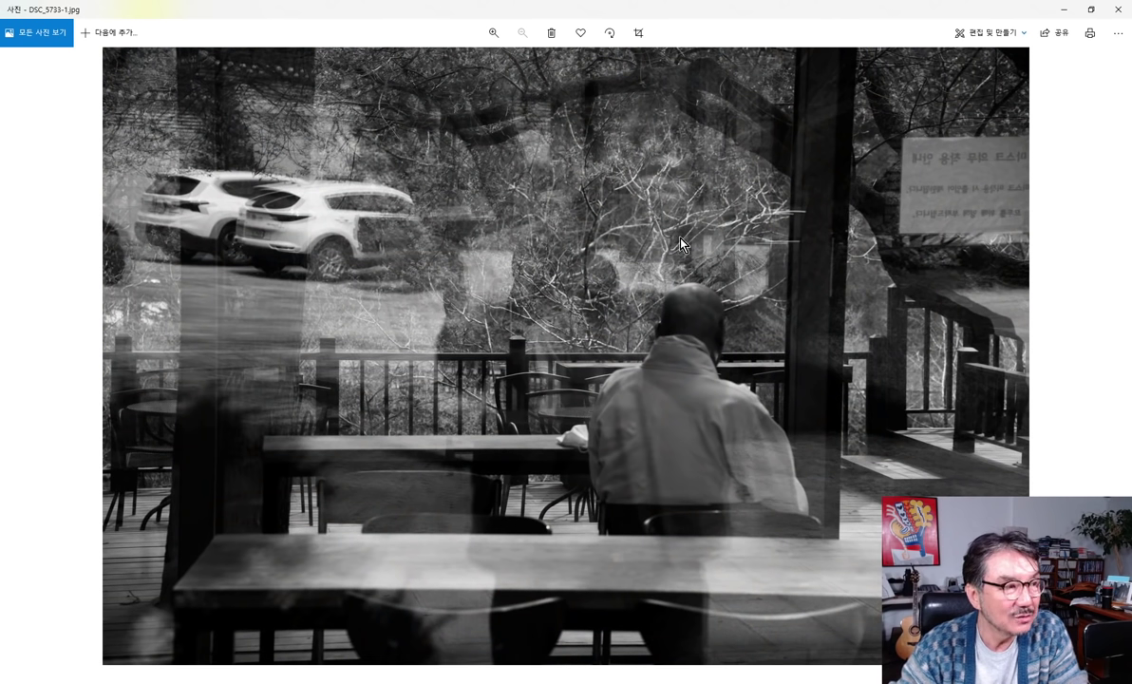
click(1112, 359)
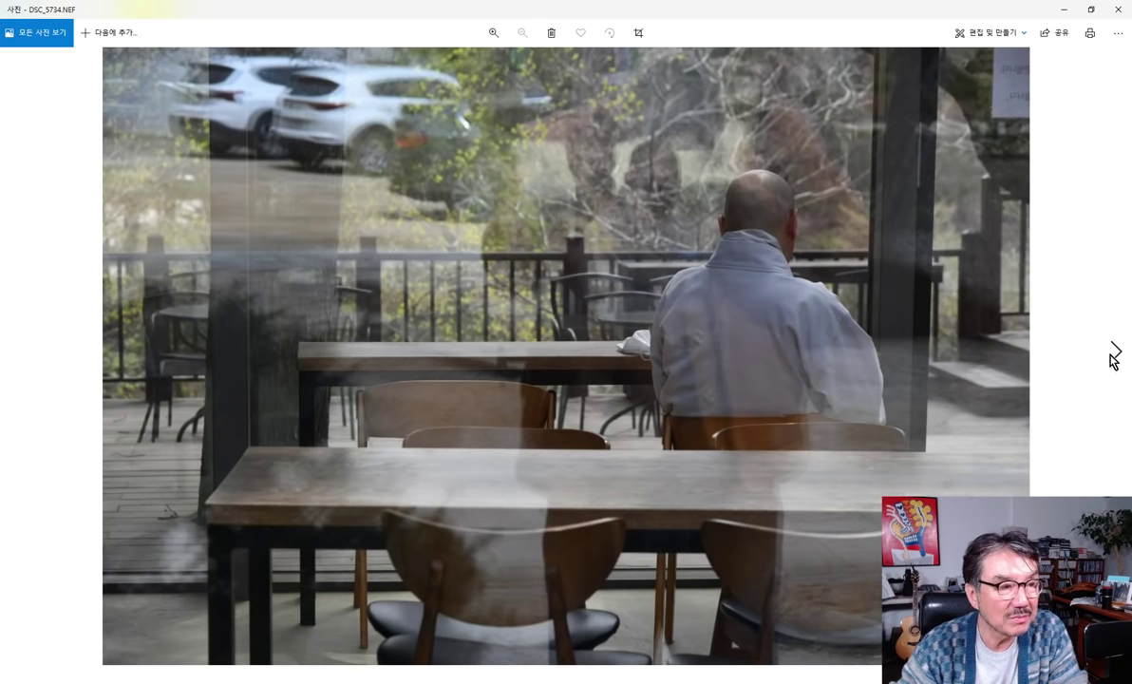
click(1113, 359)
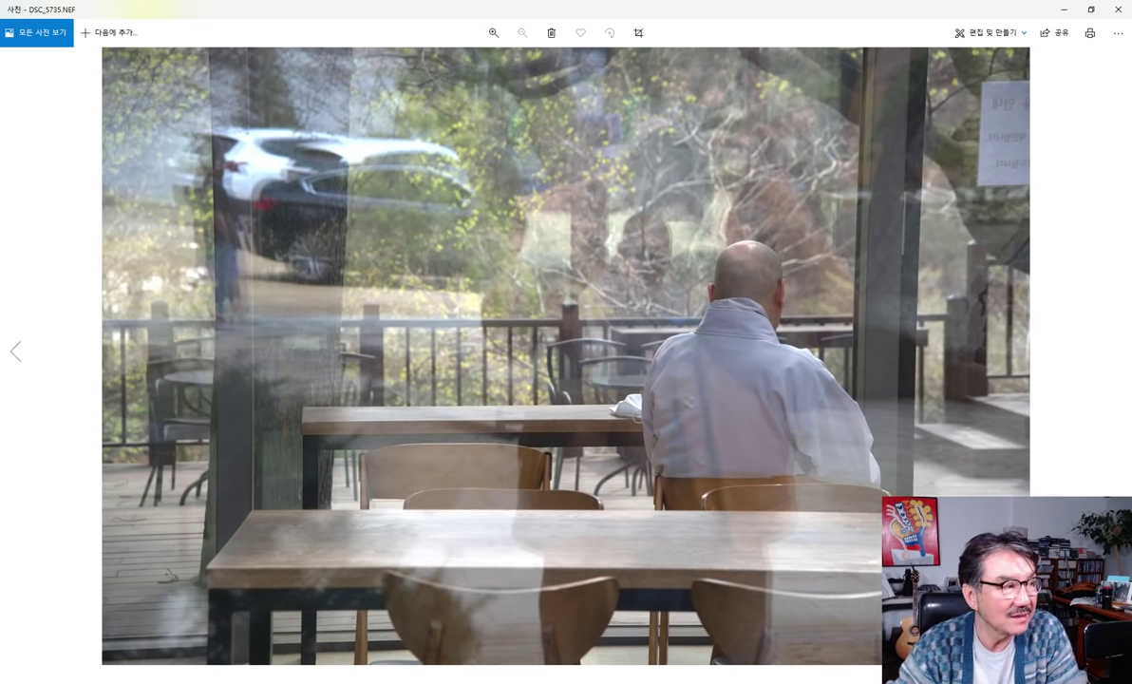
click(16, 352)
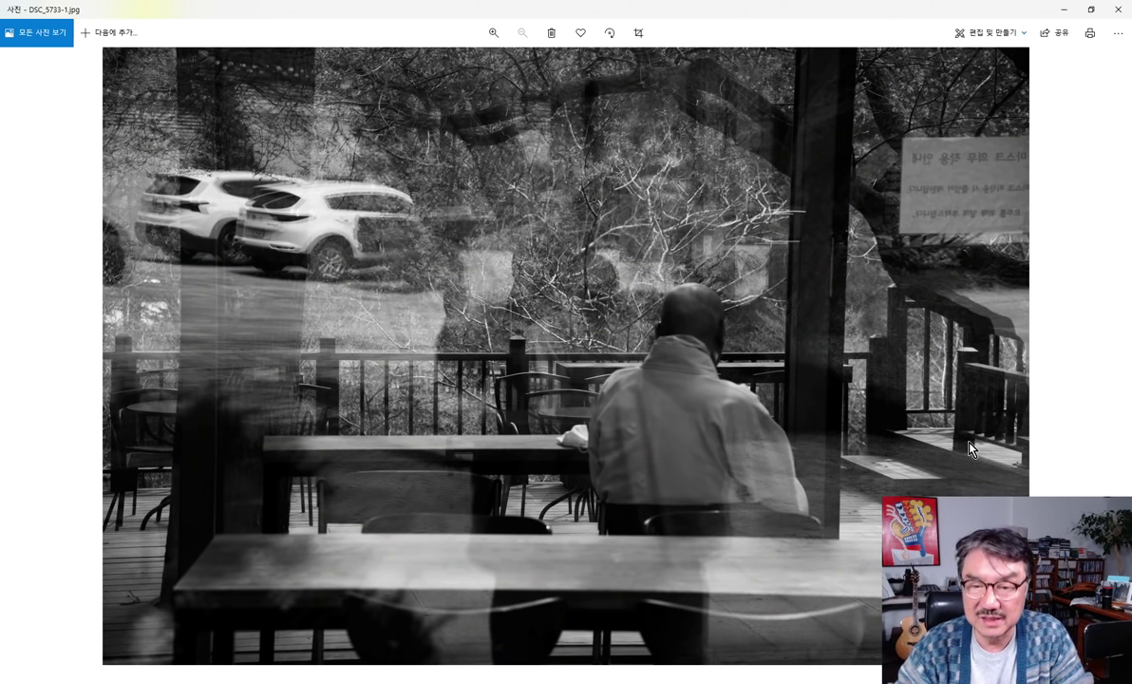
click(1118, 9)
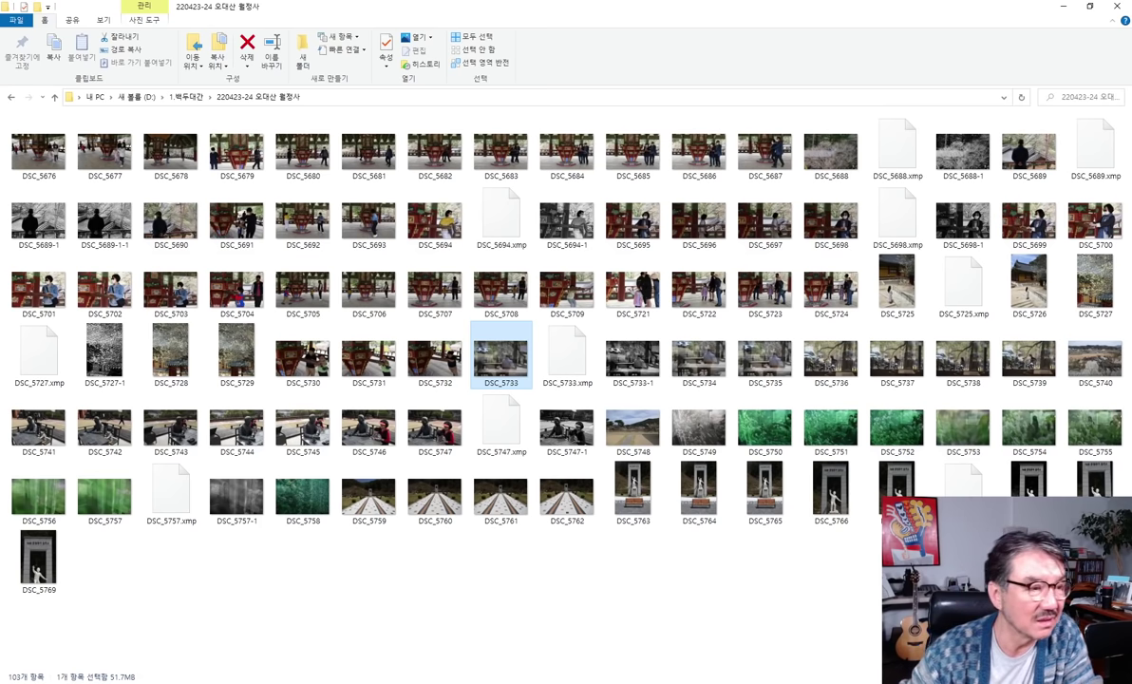
Browse colour terrace shots DSC_5736, DSC_5737 and DSC_5738, then close the viewer.
double_click(823, 372)
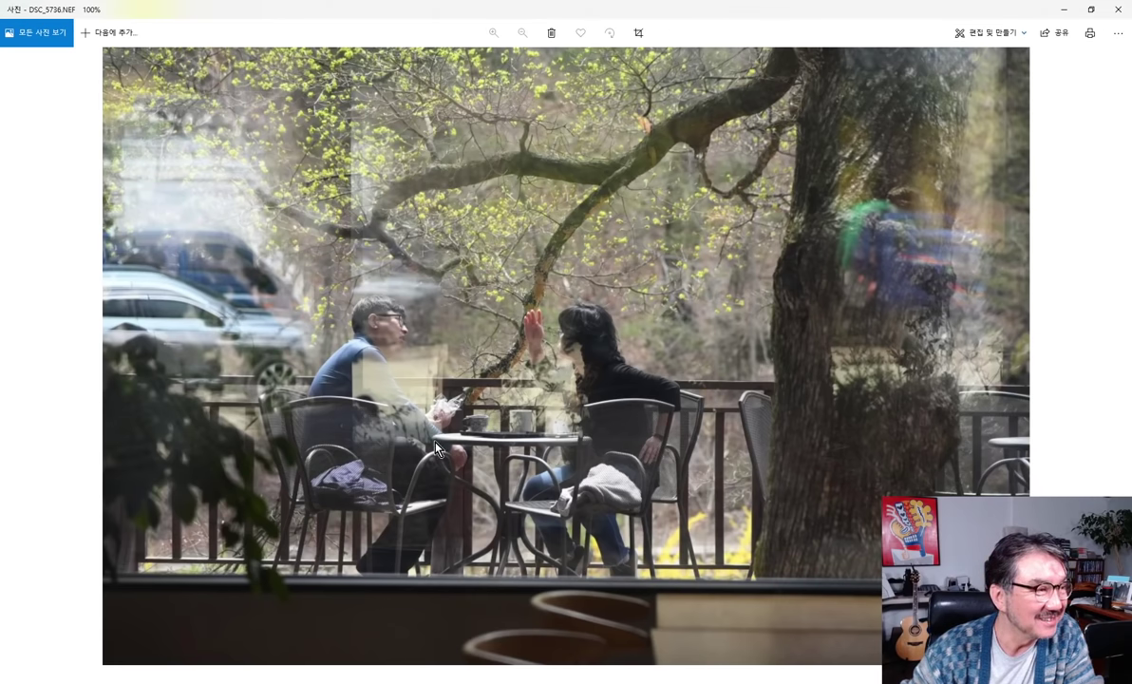
click(1113, 353)
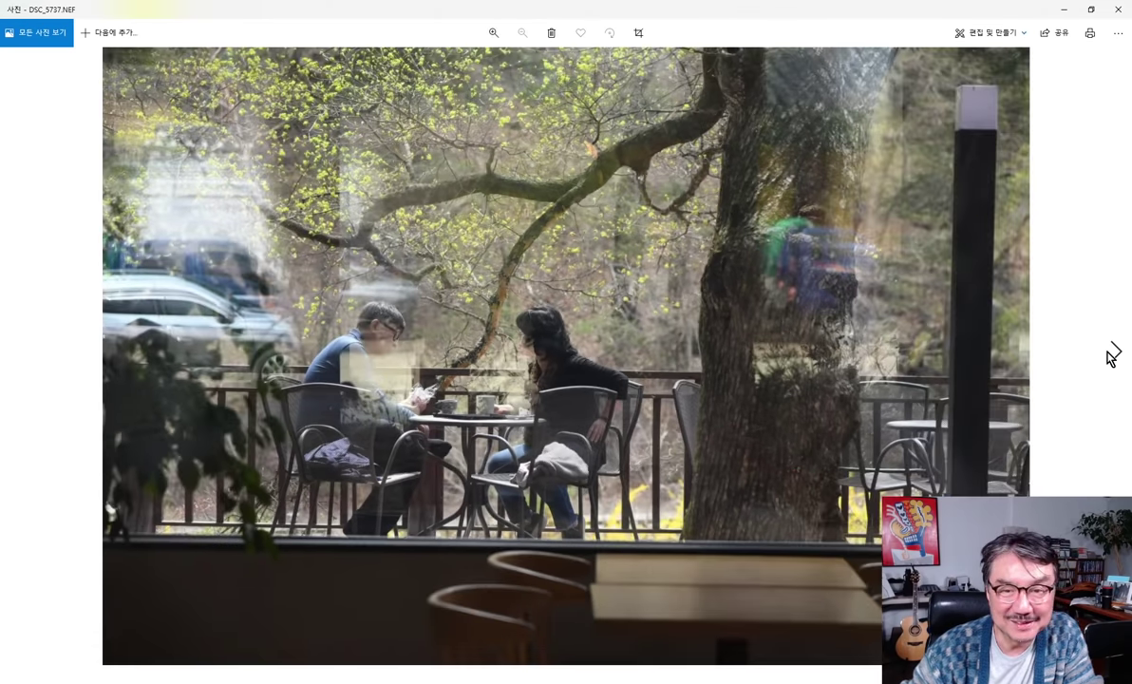
click(1113, 354)
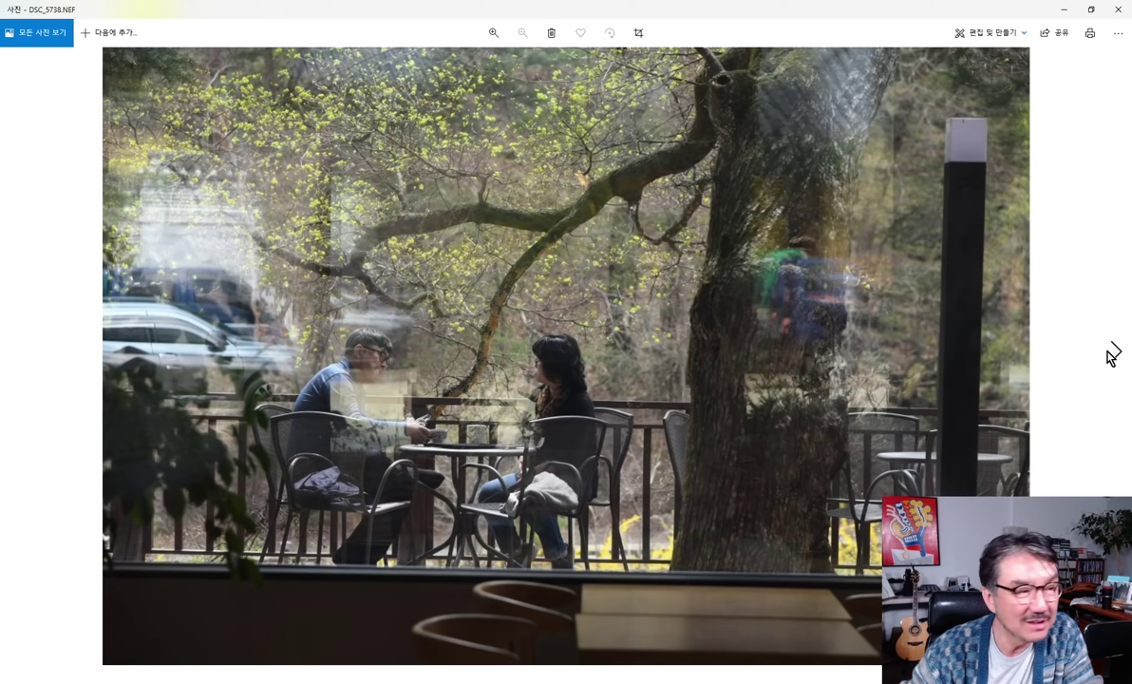
click(17, 353)
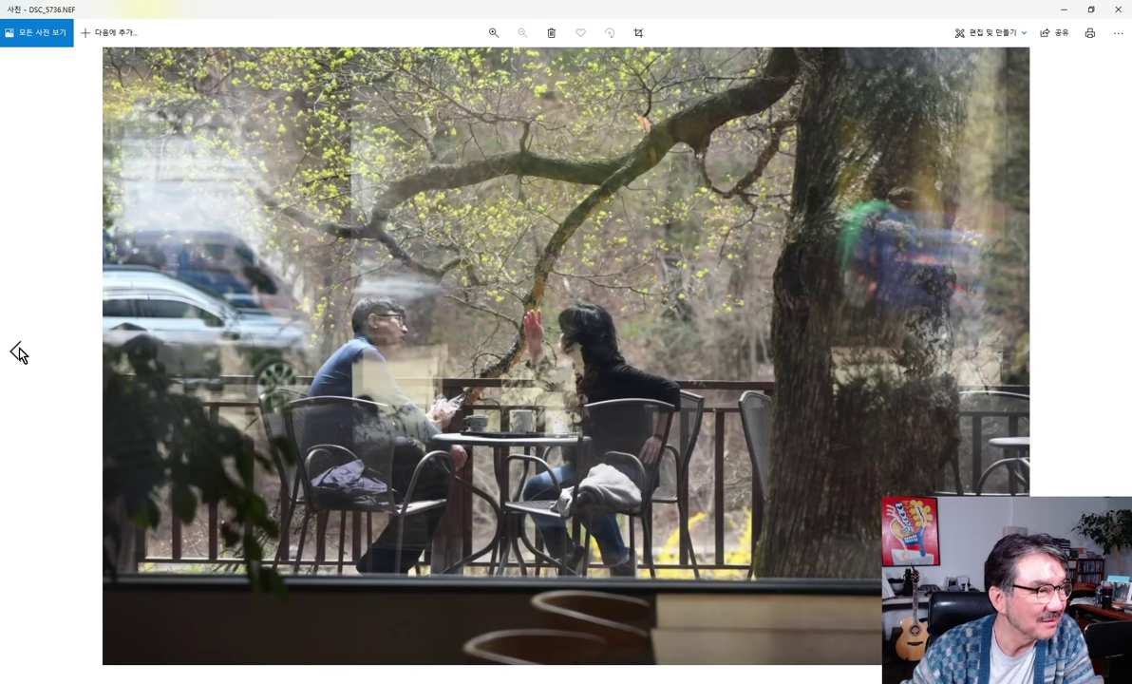
click(1116, 353)
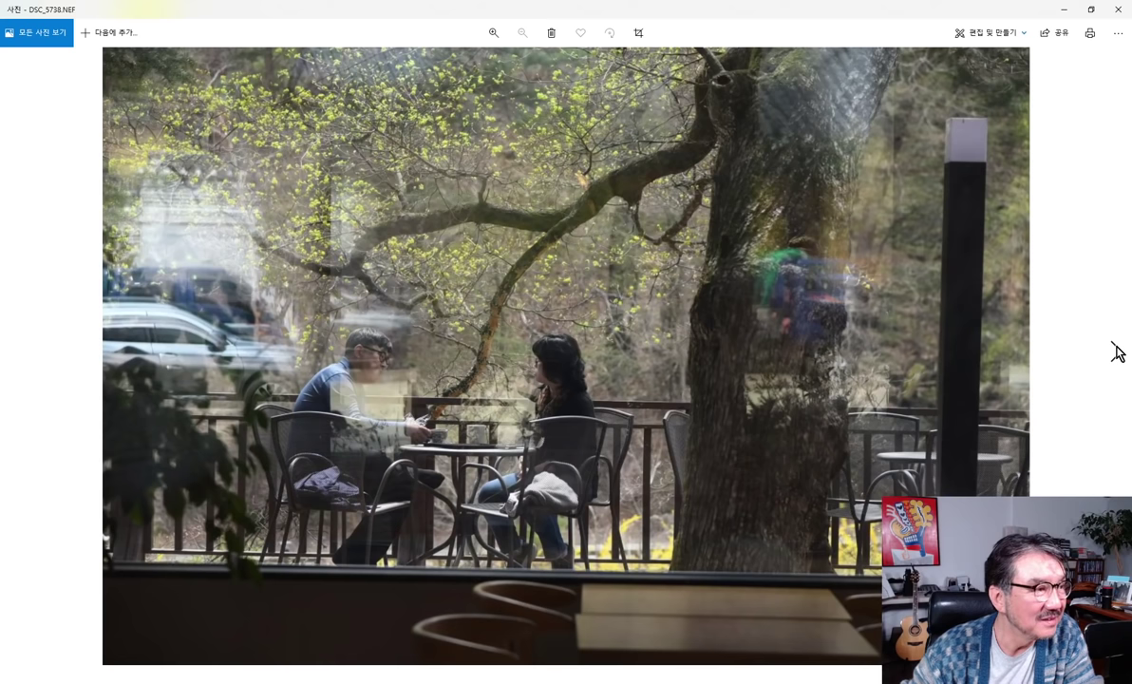
key(Left)
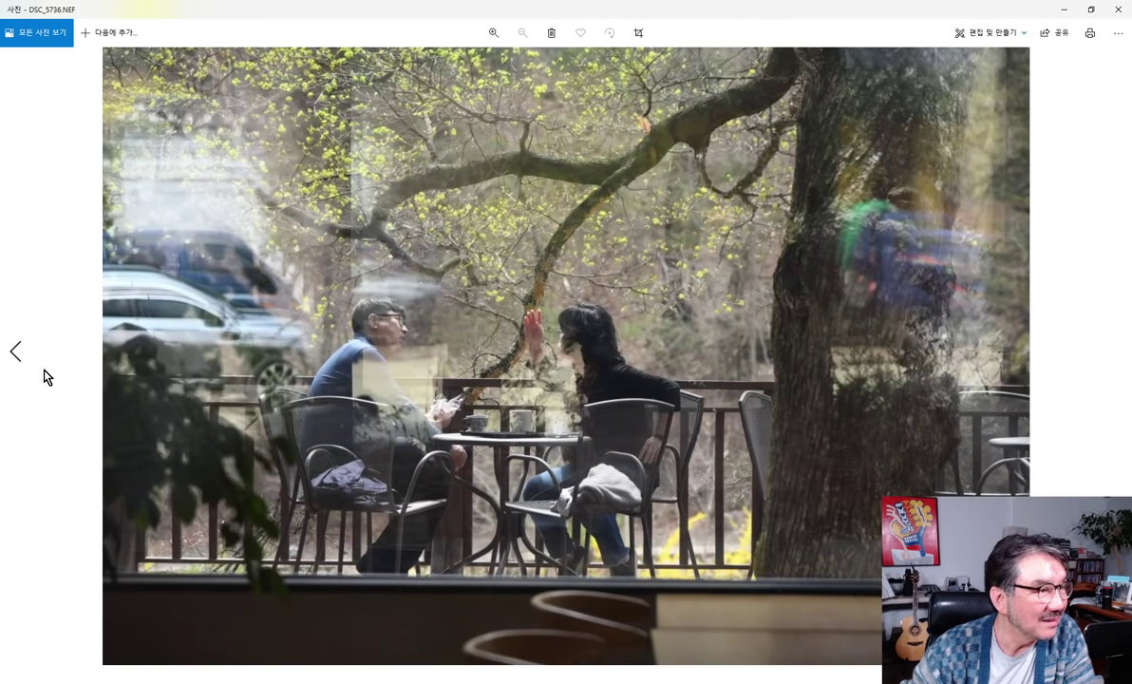
click(1116, 354)
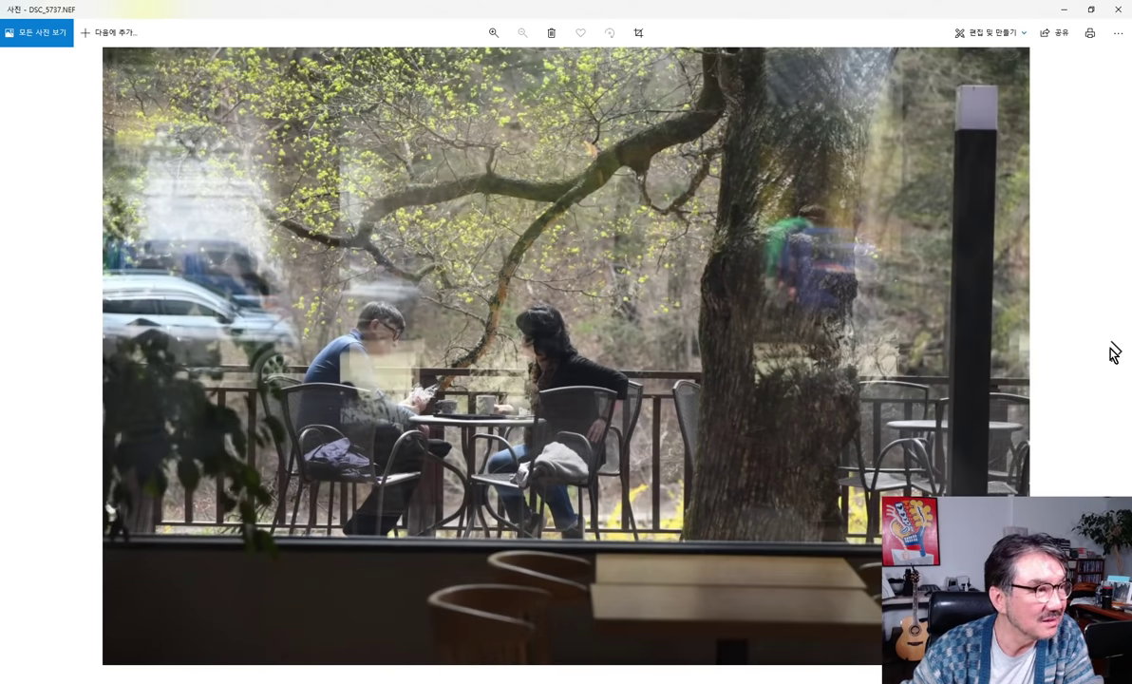
drag(710, 20, 1092, 23)
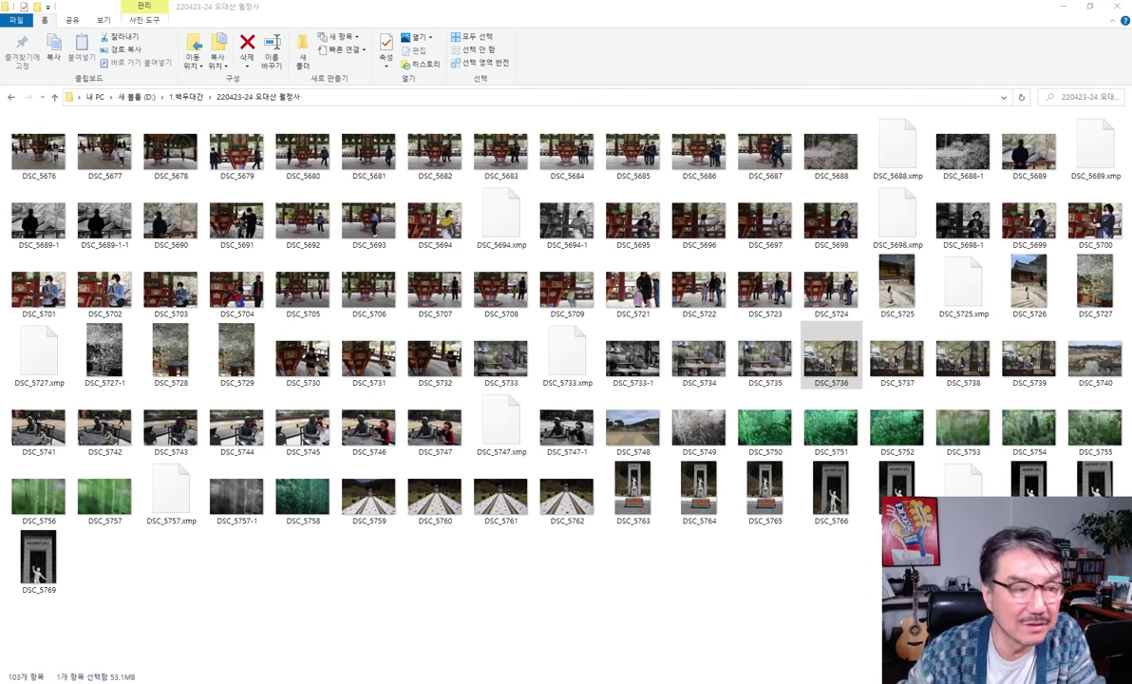
Hide Explorer, close the DSC_5689-1-1.jpg image and dismiss Photoshop's Home screen.
key(super+d)
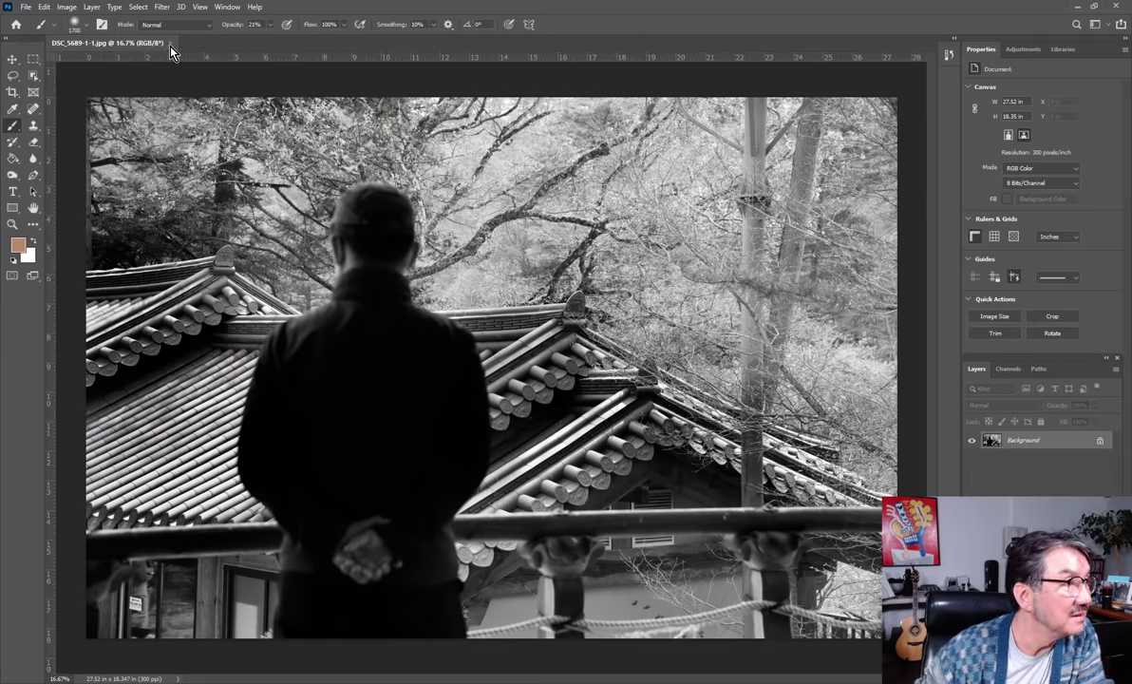
click(170, 43)
click(24, 35)
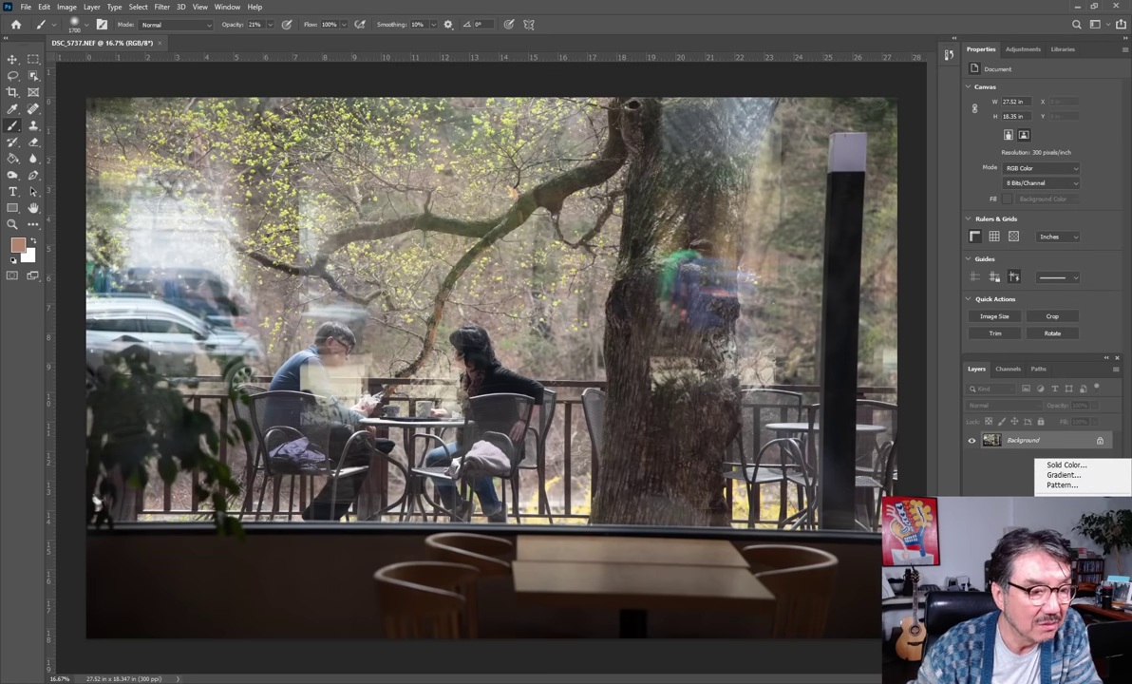
Add a Black & White adjustment layer with Reds 77 and Yellows 103.
click(1063, 573)
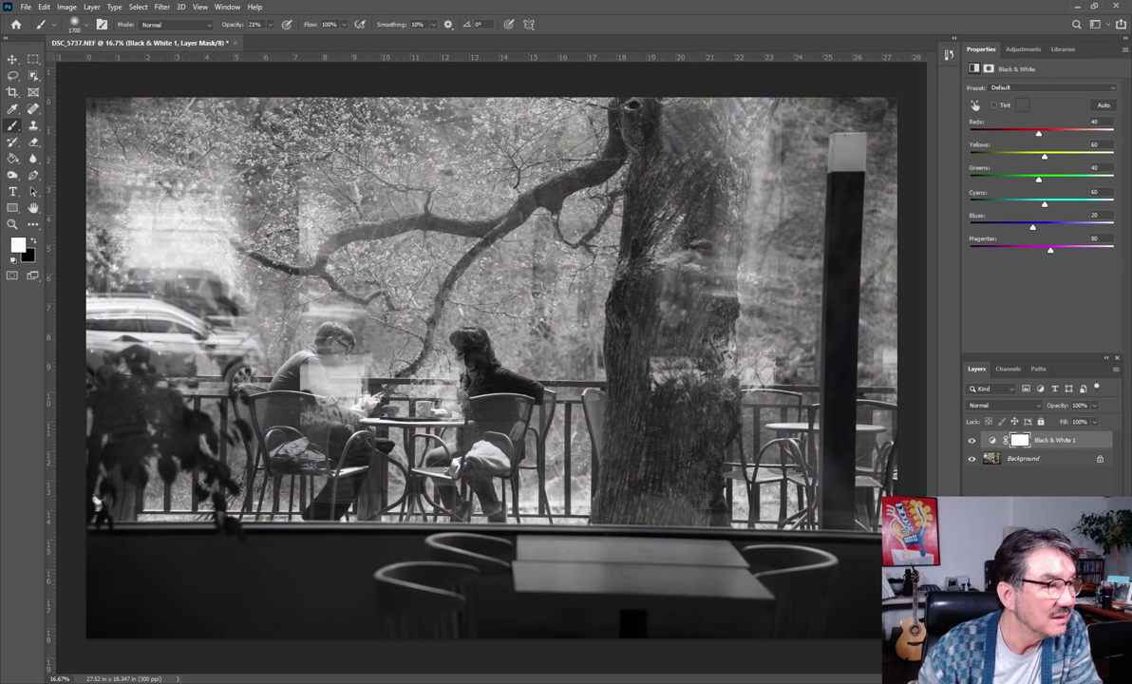
mouse_move(1042, 138)
mouse_down()
mouse_move(1060, 142)
mouse_move(1034, 142)
mouse_move(1061, 158)
mouse_move(1032, 159)
mouse_up()
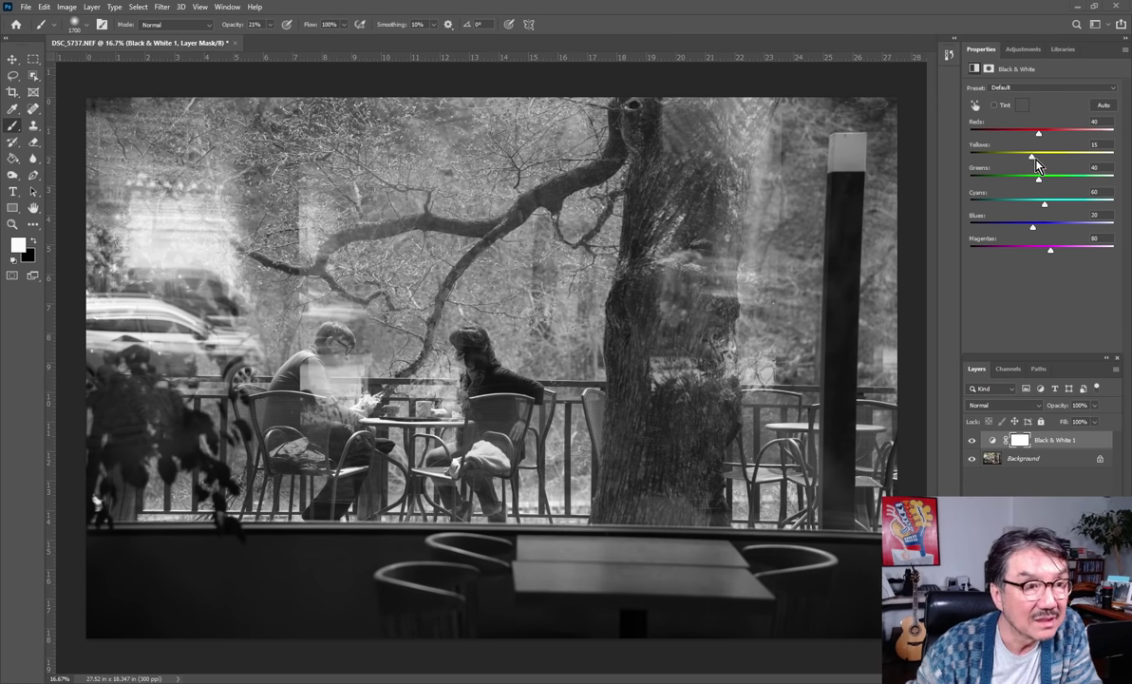
mouse_move(1031, 159)
mouse_down()
mouse_move(1068, 168)
mouse_move(1057, 169)
mouse_up()
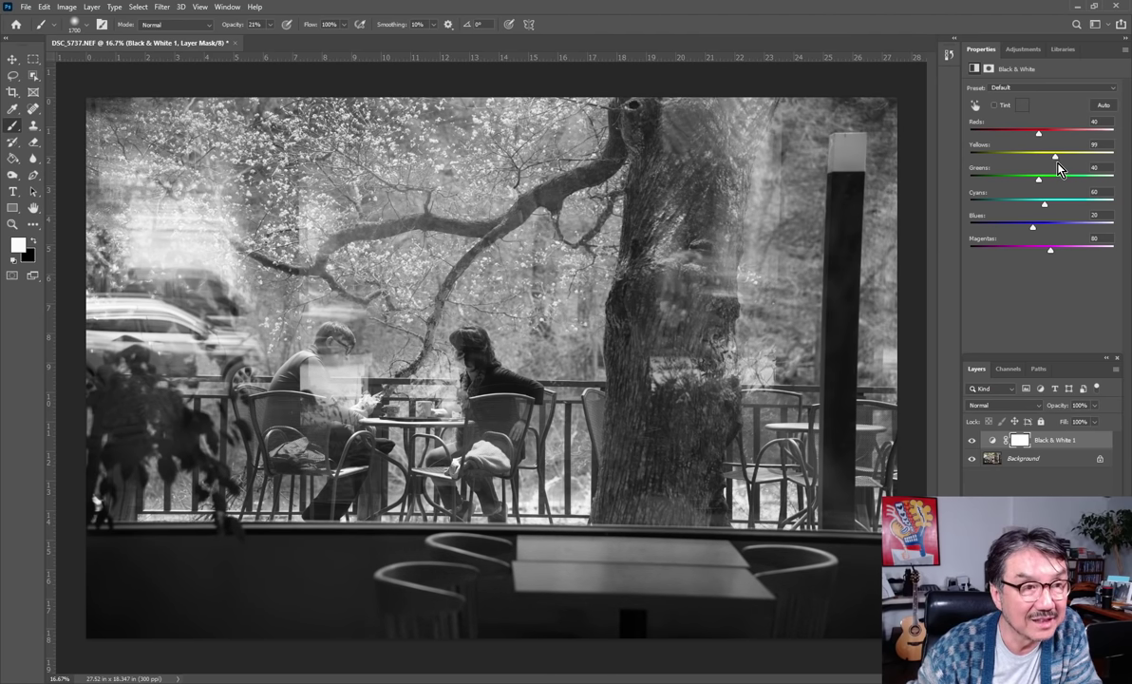
mouse_move(1040, 140)
mouse_down()
mouse_move(1051, 139)
mouse_move(1057, 205)
mouse_up()
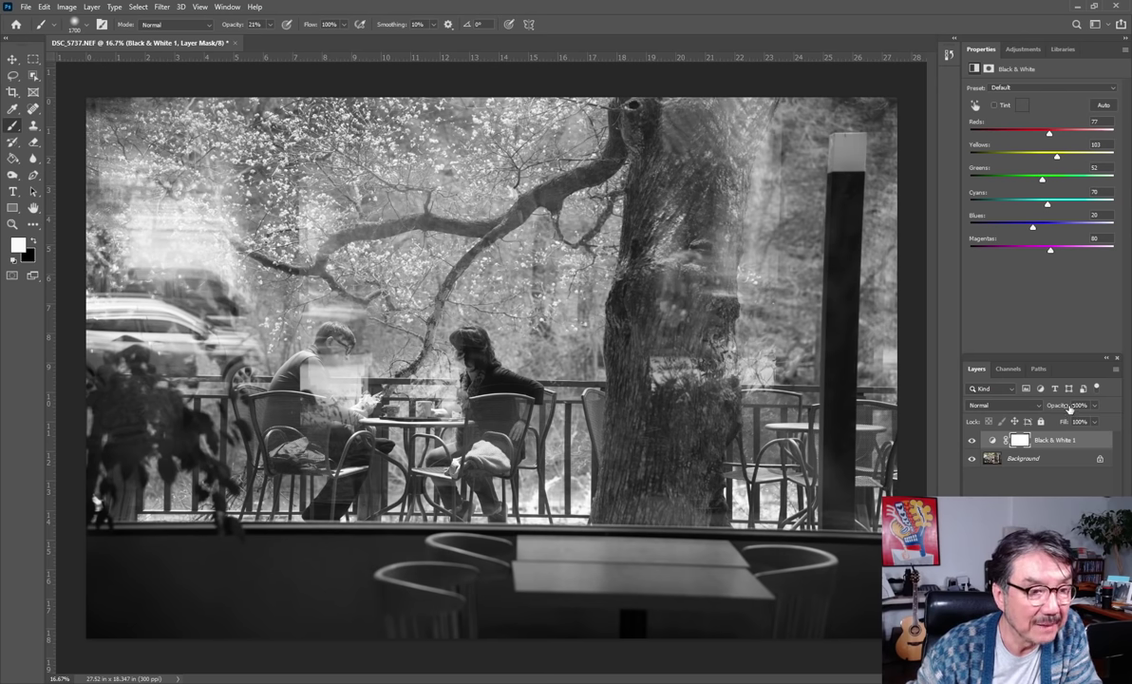
click(1115, 369)
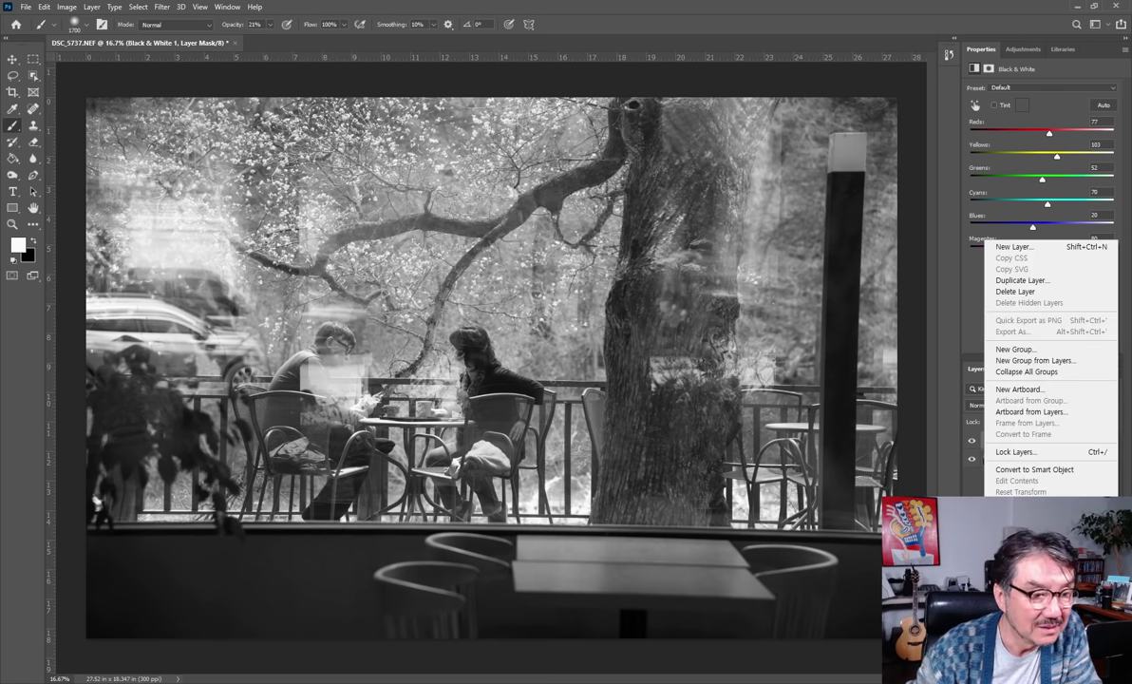
Flatten the image to a single Background and add a Curves adjustment layer.
click(1026, 569)
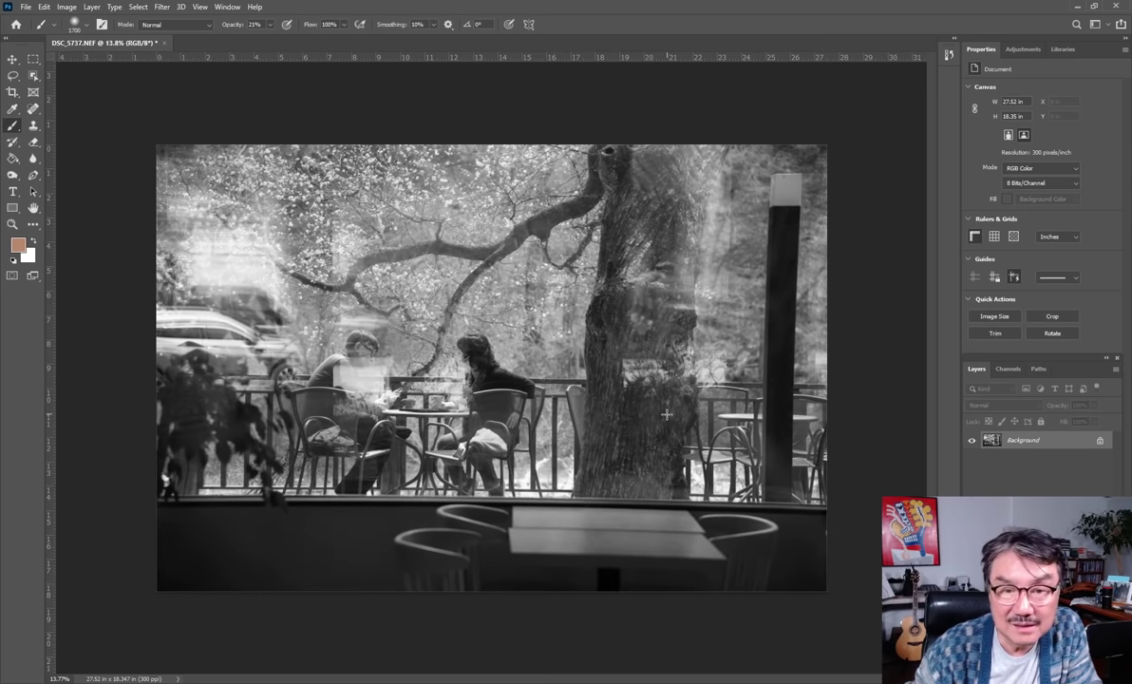
key(ctrl+minus)
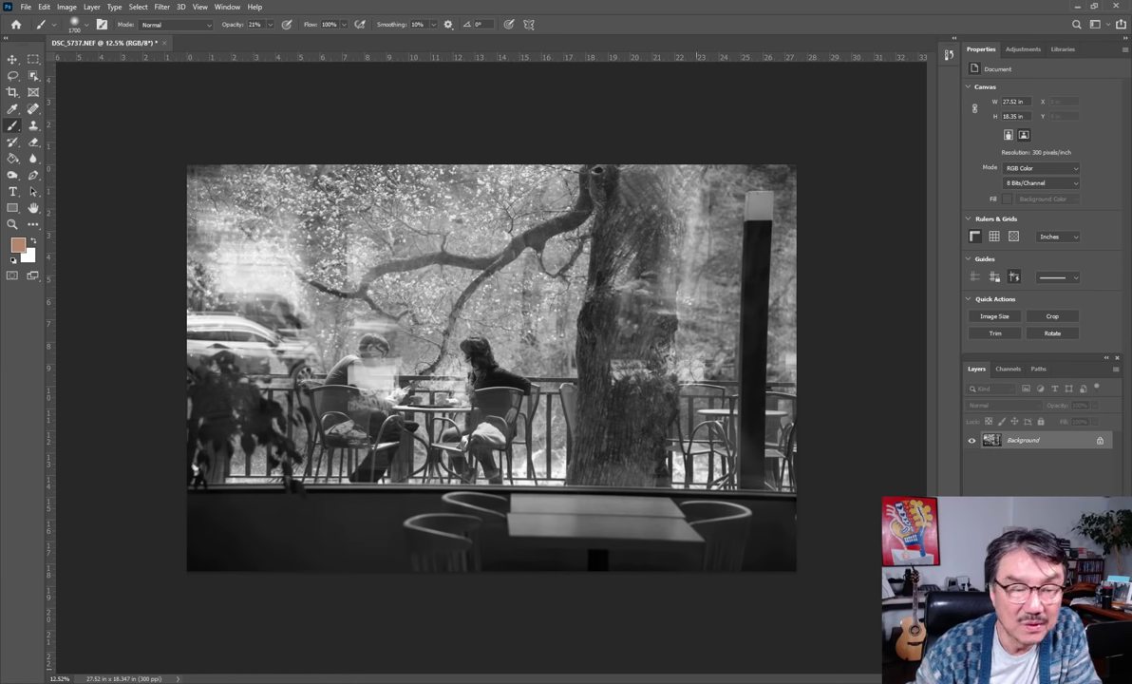
click(1036, 669)
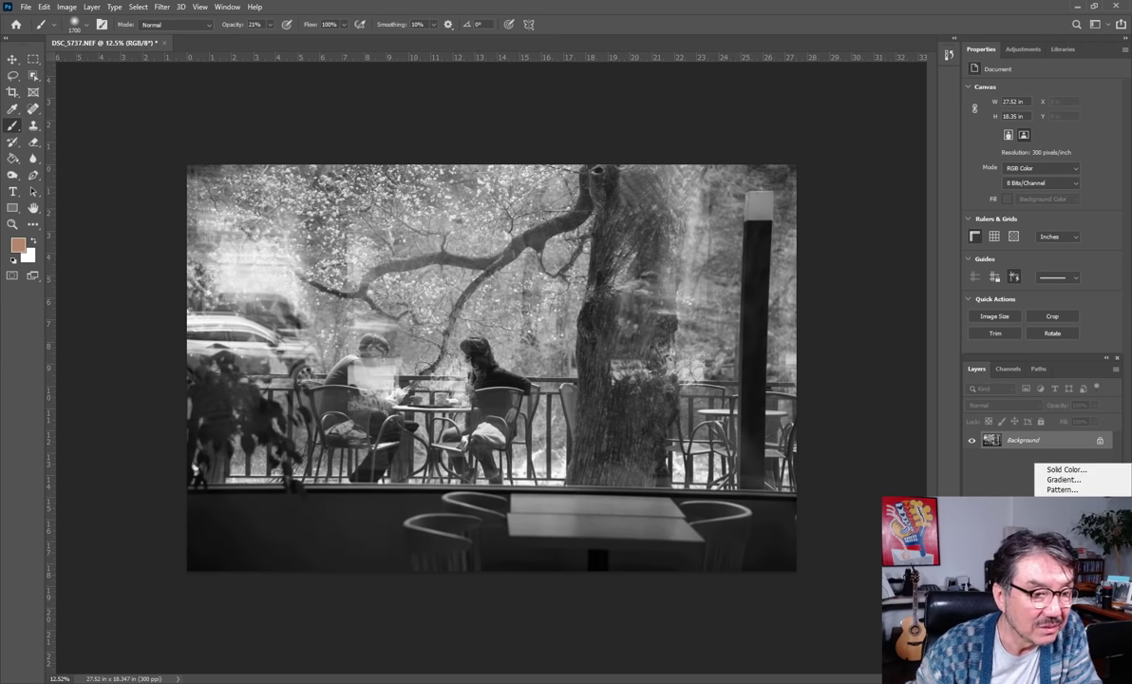
click(1063, 522)
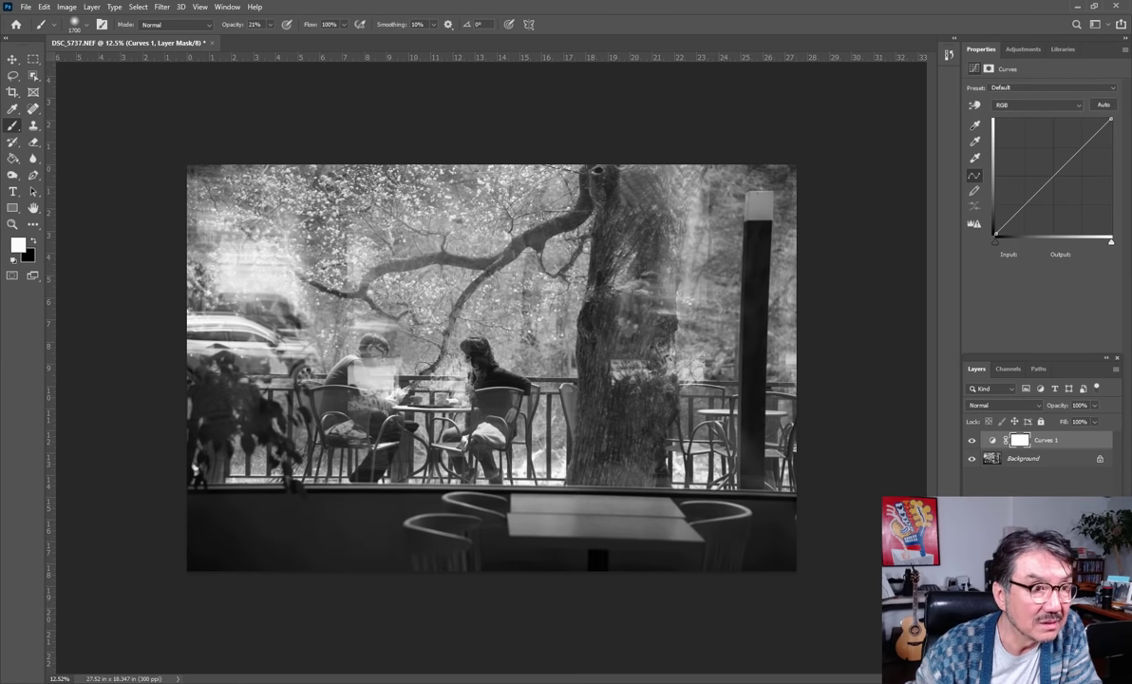
Darken the photo by dragging a bright point down on the curve; set Paint Bucket with black.
click(975, 105)
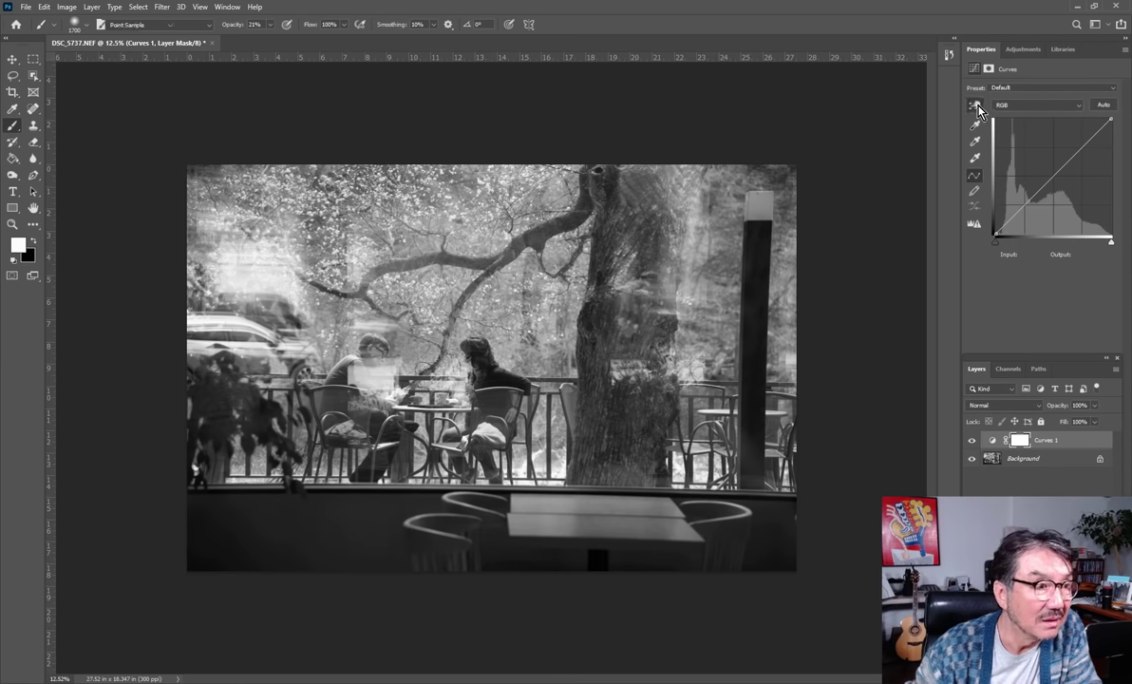
click(206, 205)
drag(210, 208, 210, 242)
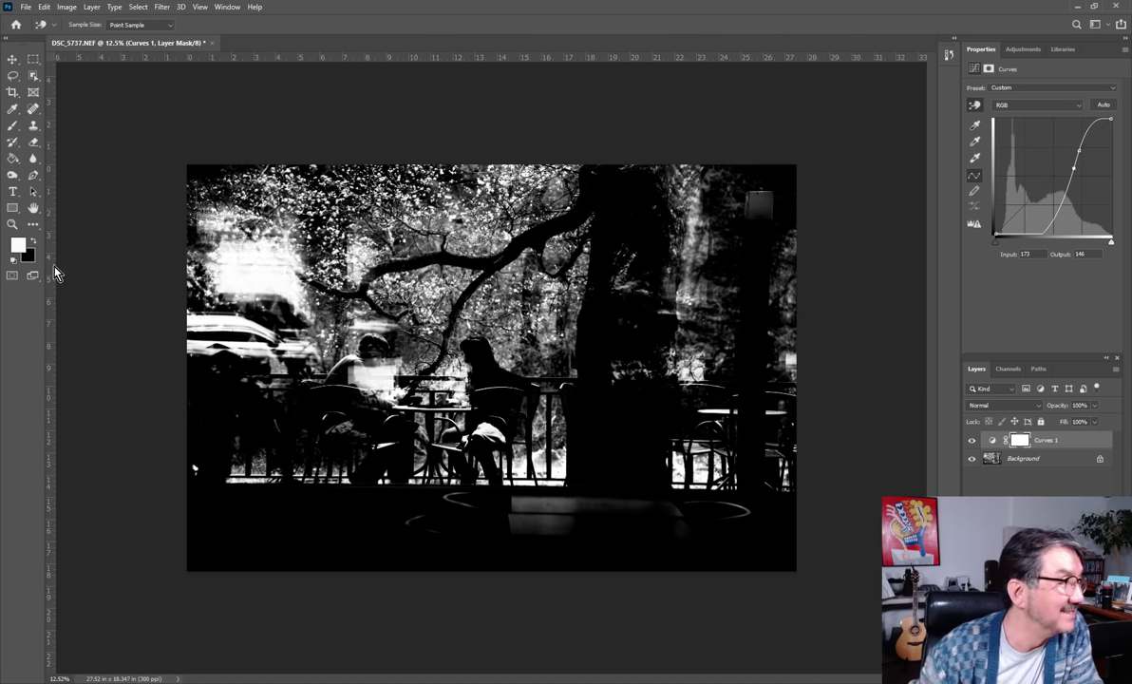
click(13, 157)
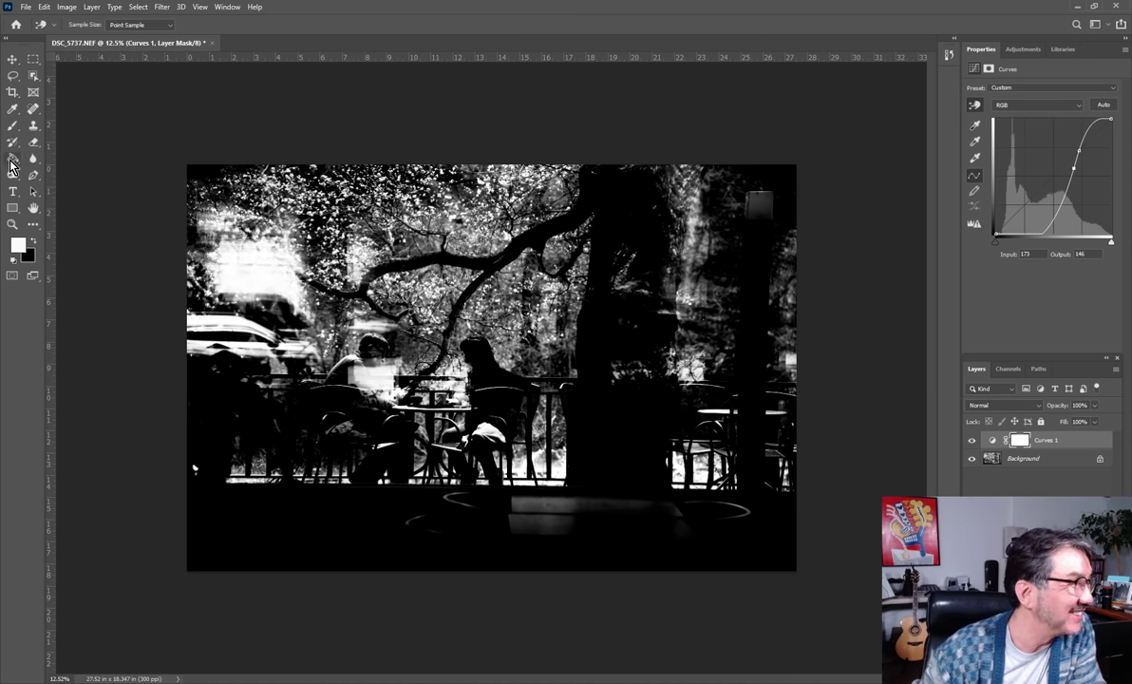
click(32, 239)
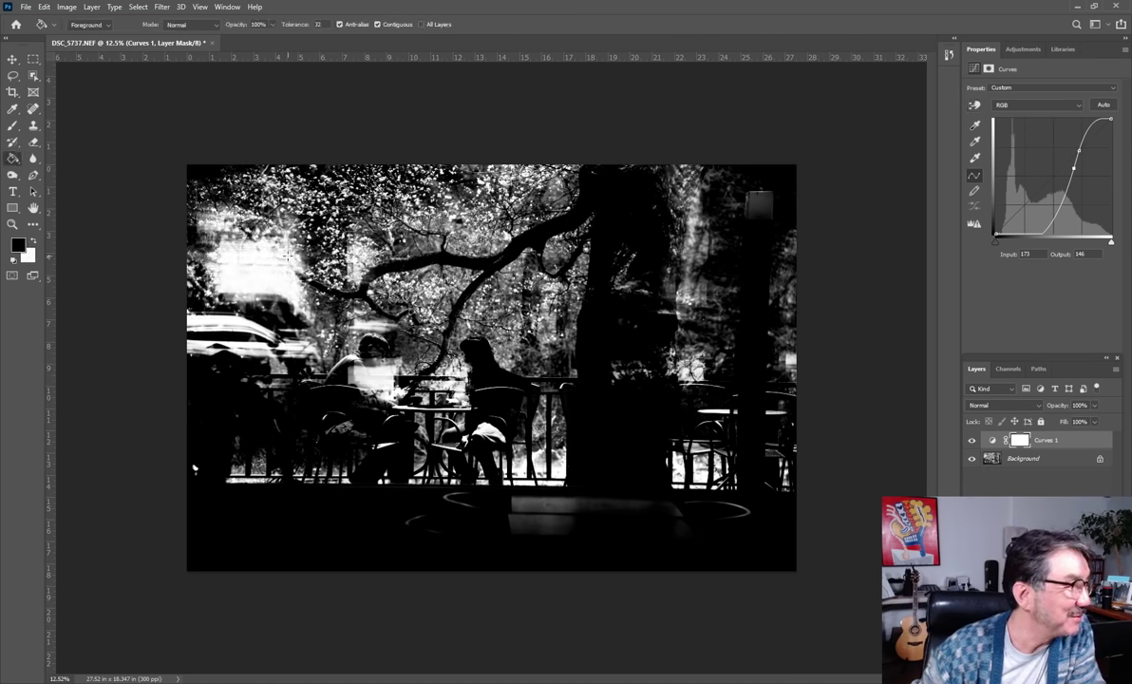
Fill the Curves 1 mask black, then paint white with a ~2100 brush along the top.
click(79, 248)
click(12, 125)
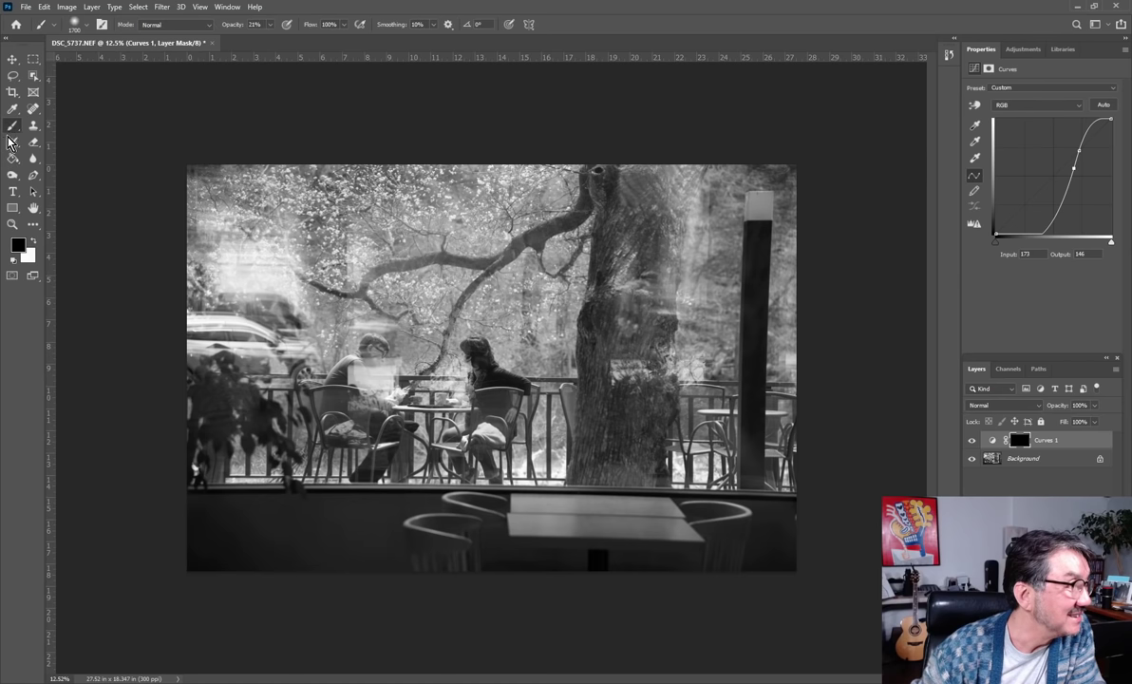
click(36, 243)
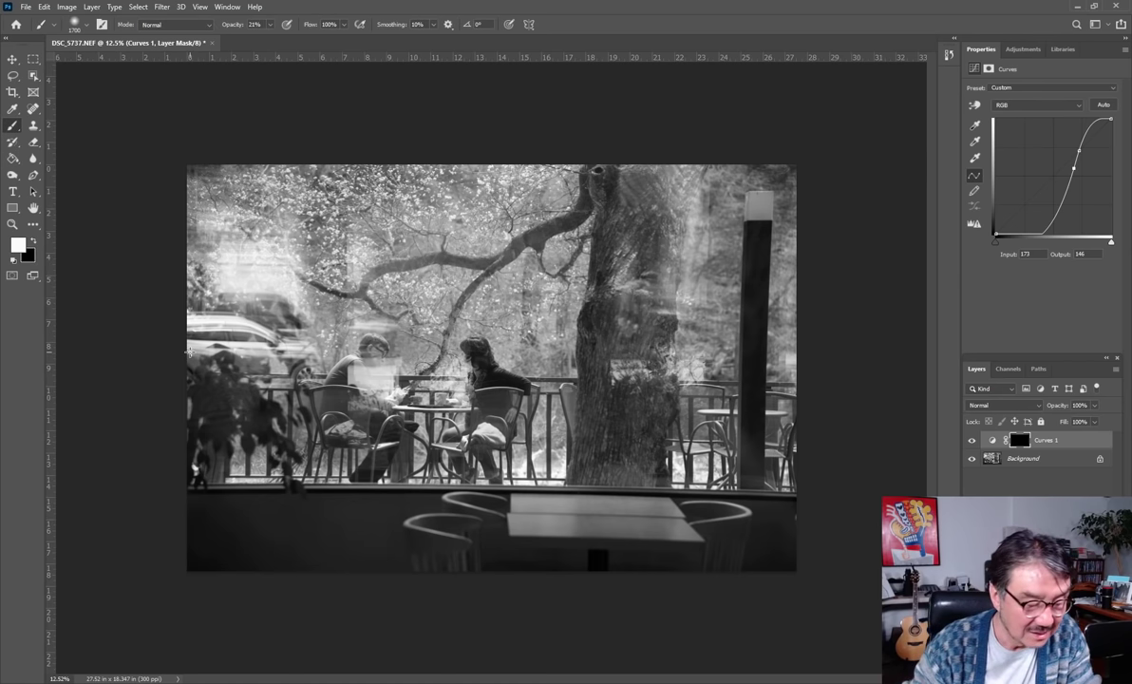
key(bracketright)
key(bracketright)
key(bracketright)
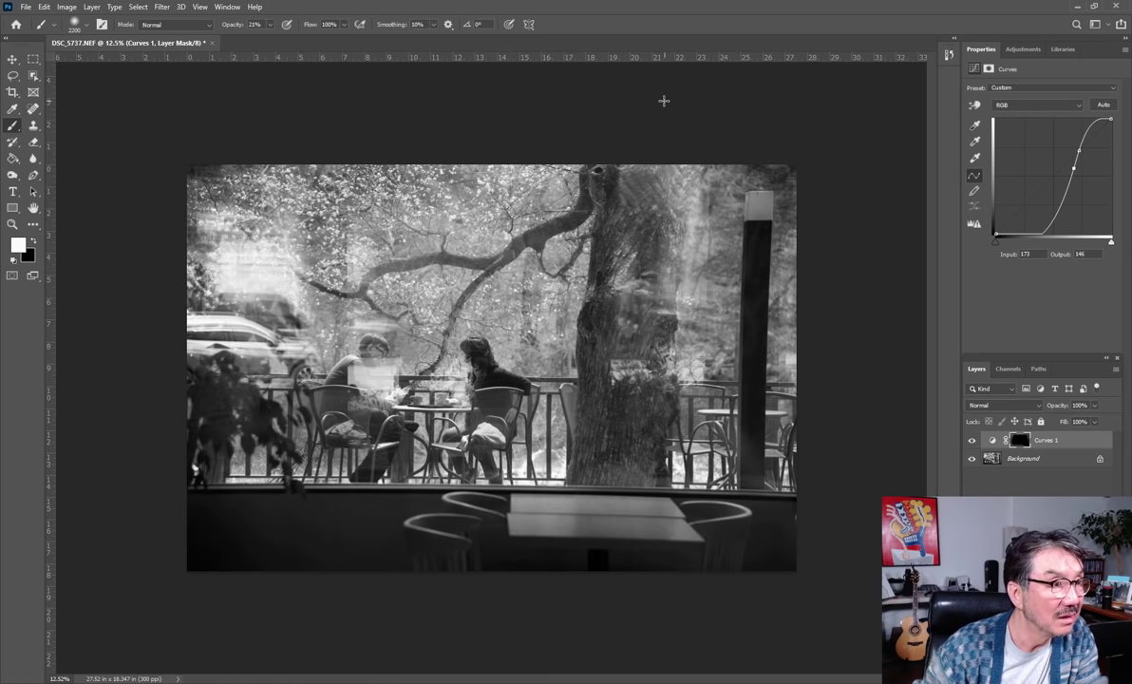
mouse_move(662, 100)
mouse_down()
mouse_move(240, 152)
mouse_move(770, 164)
mouse_up()
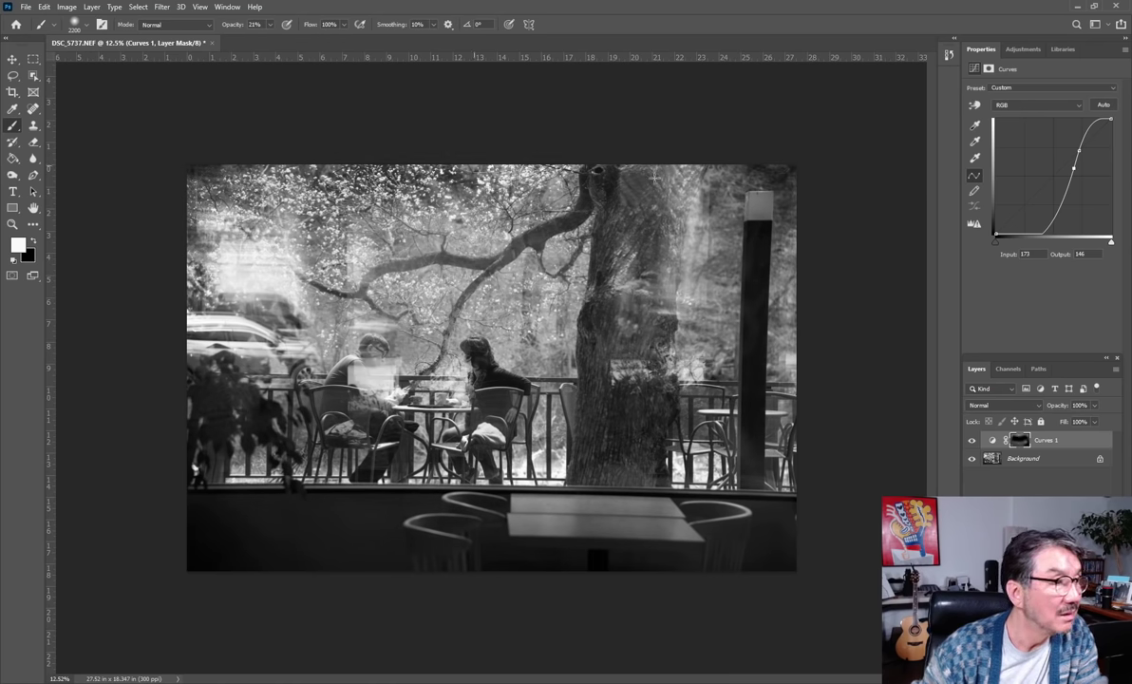
drag(206, 211, 359, 242)
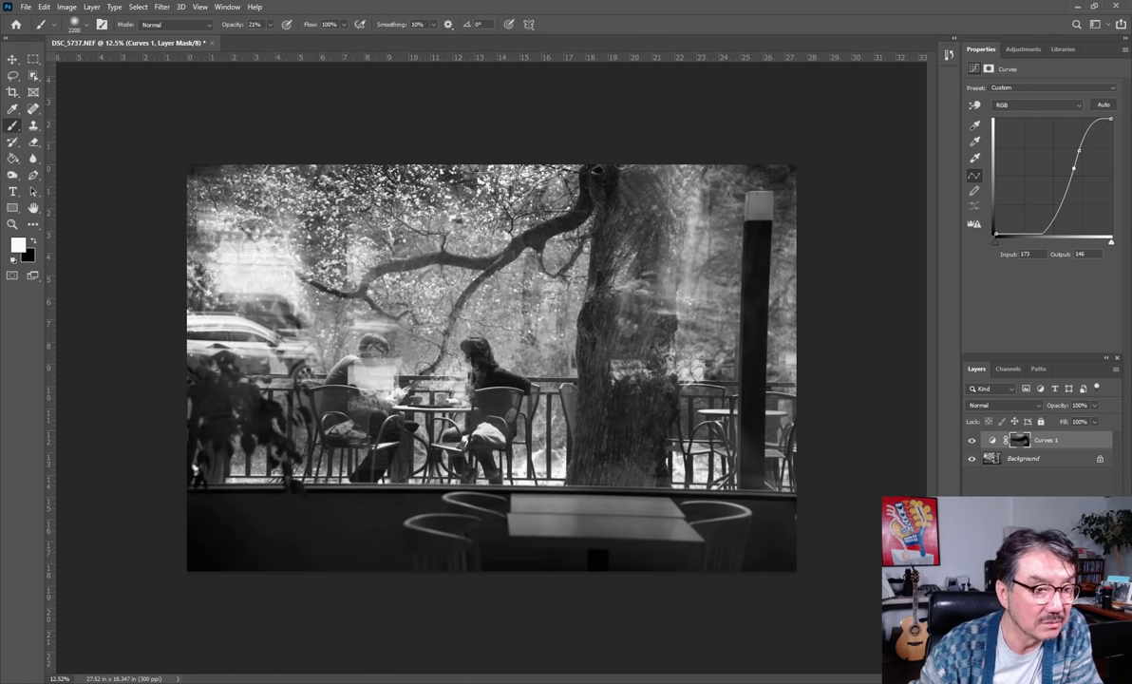
click(1115, 369)
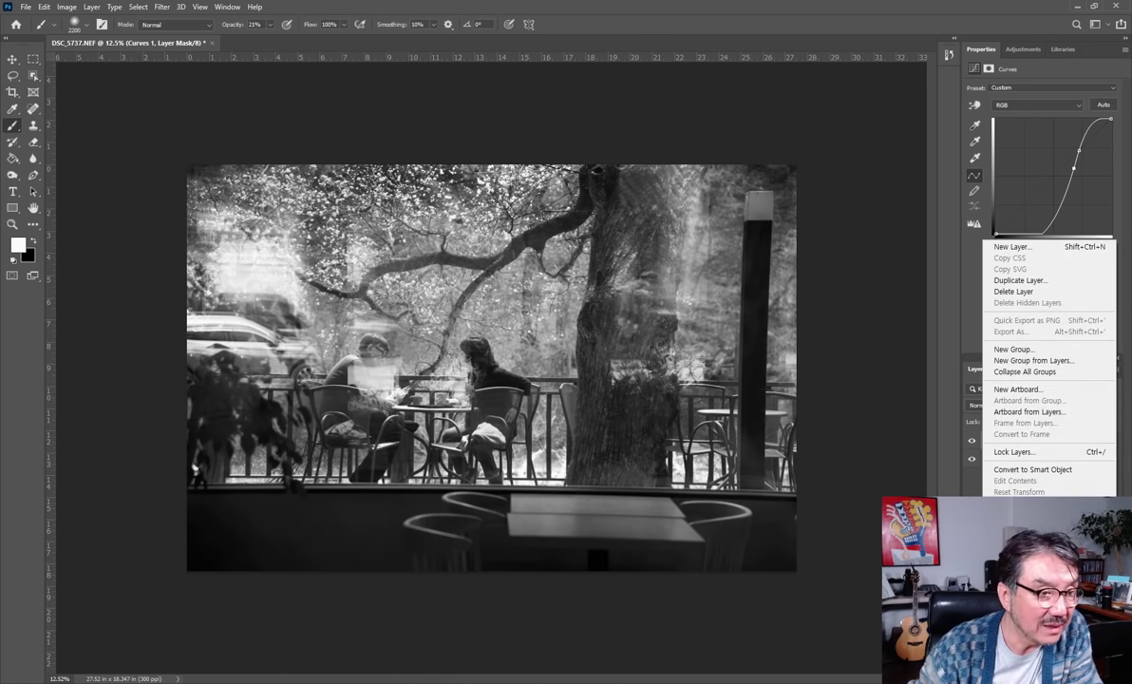
Restore the deleted Curves 1 layer and toggle its visibility to compare before and after.
click(1013, 291)
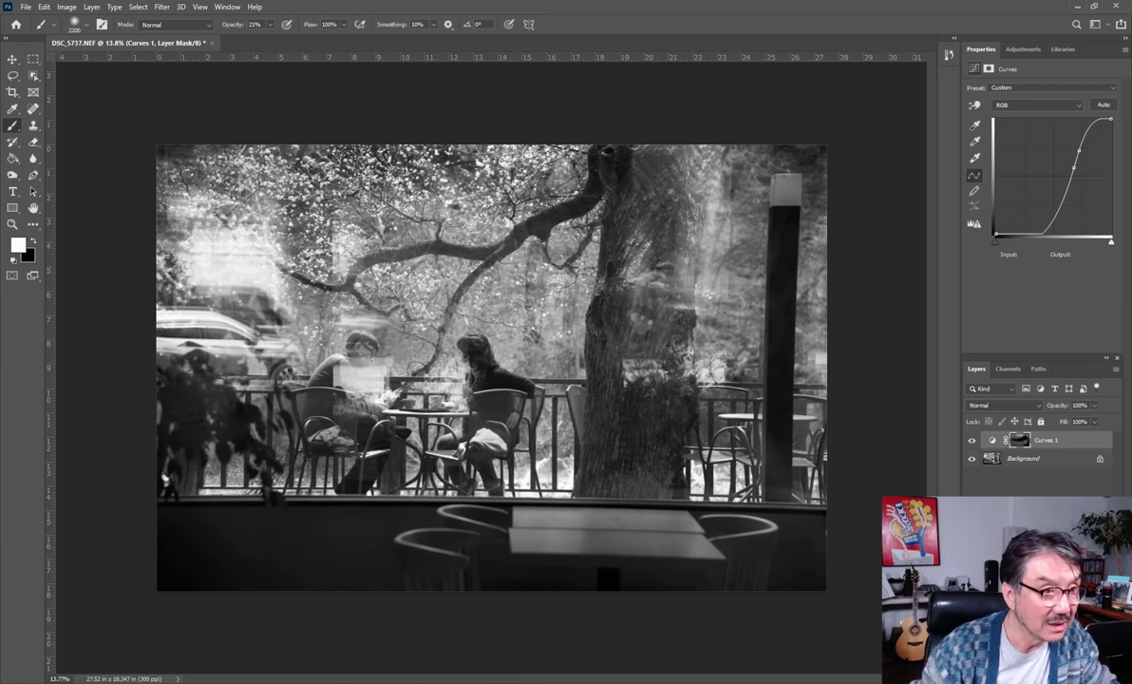
click(969, 441)
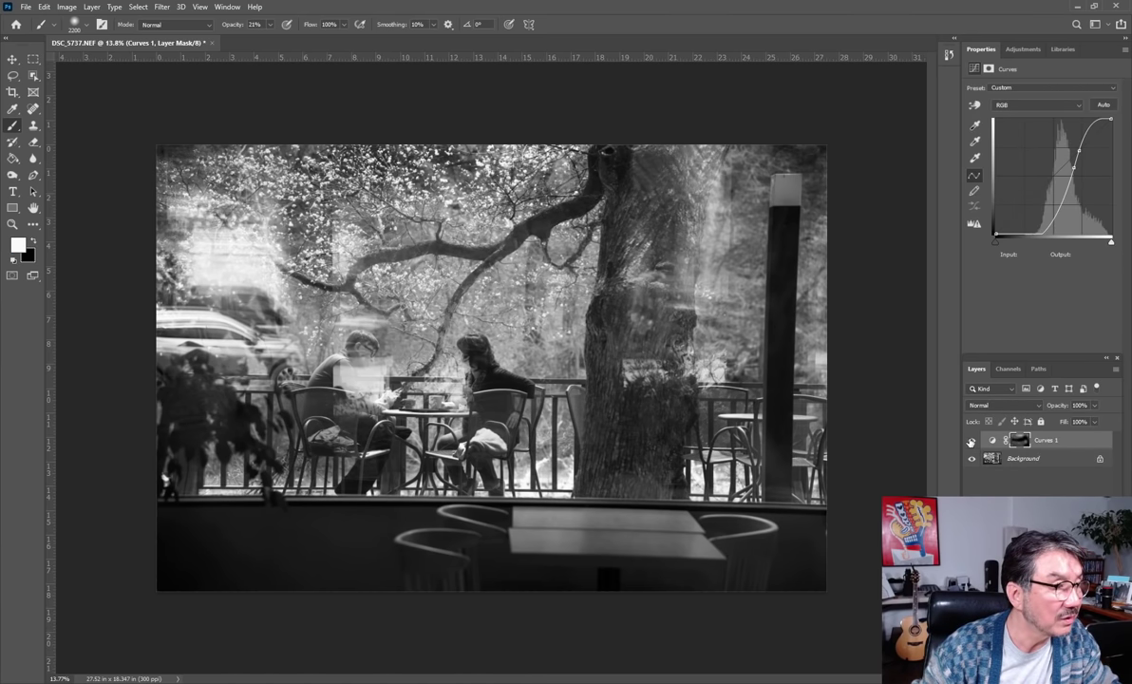
click(968, 442)
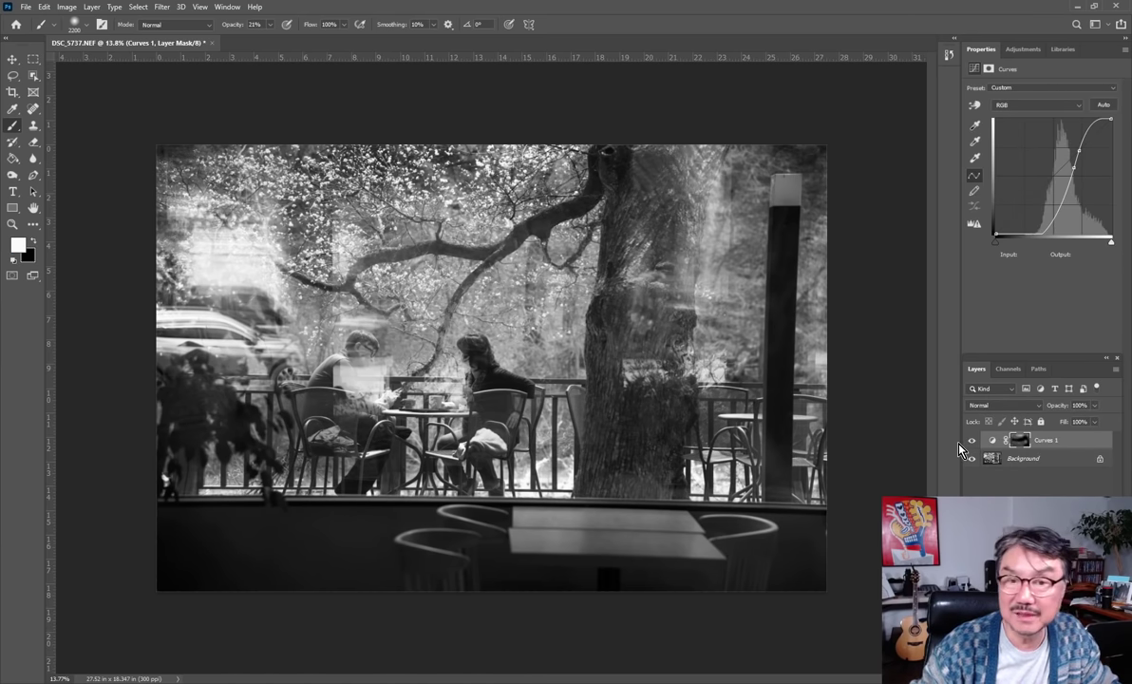
click(971, 442)
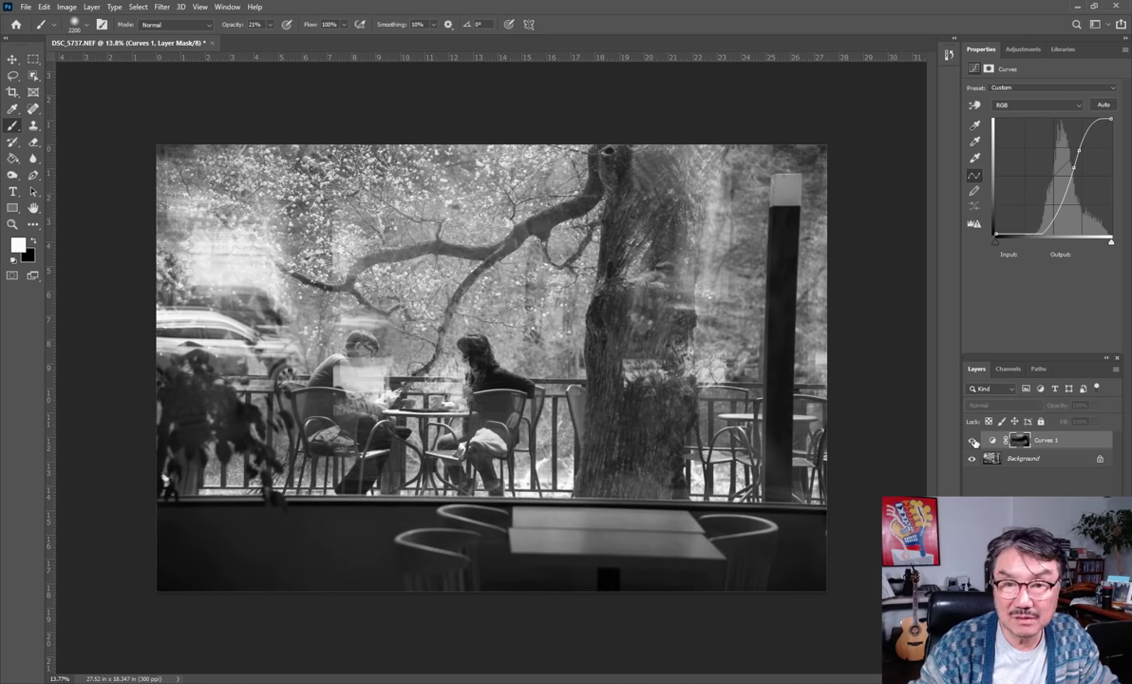
click(971, 441)
click(971, 442)
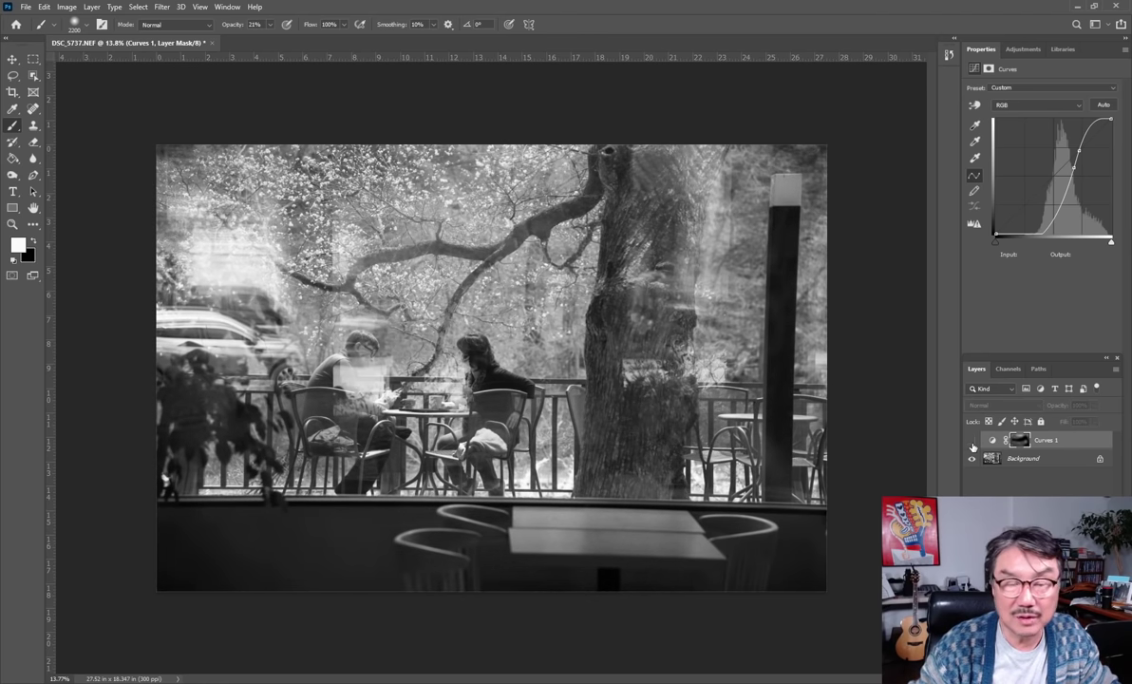
click(971, 443)
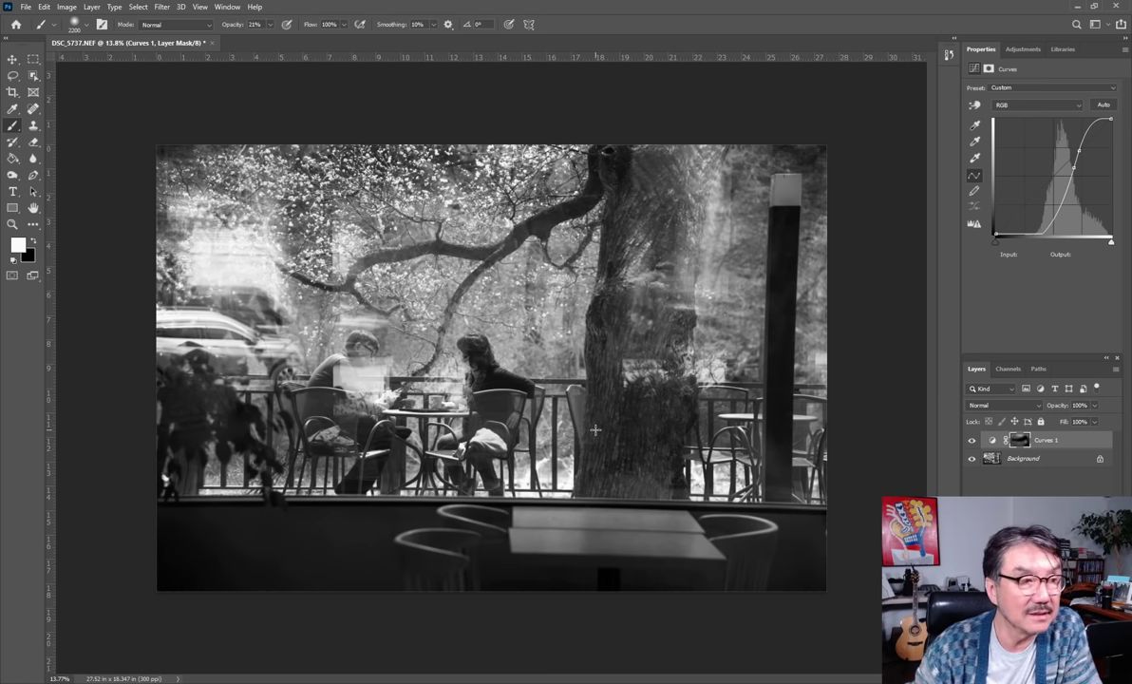
click(25, 7)
Save the layered image locally as DSC_5737-1.psd in Photoshop format, then minimize Photoshop.
click(122, 154)
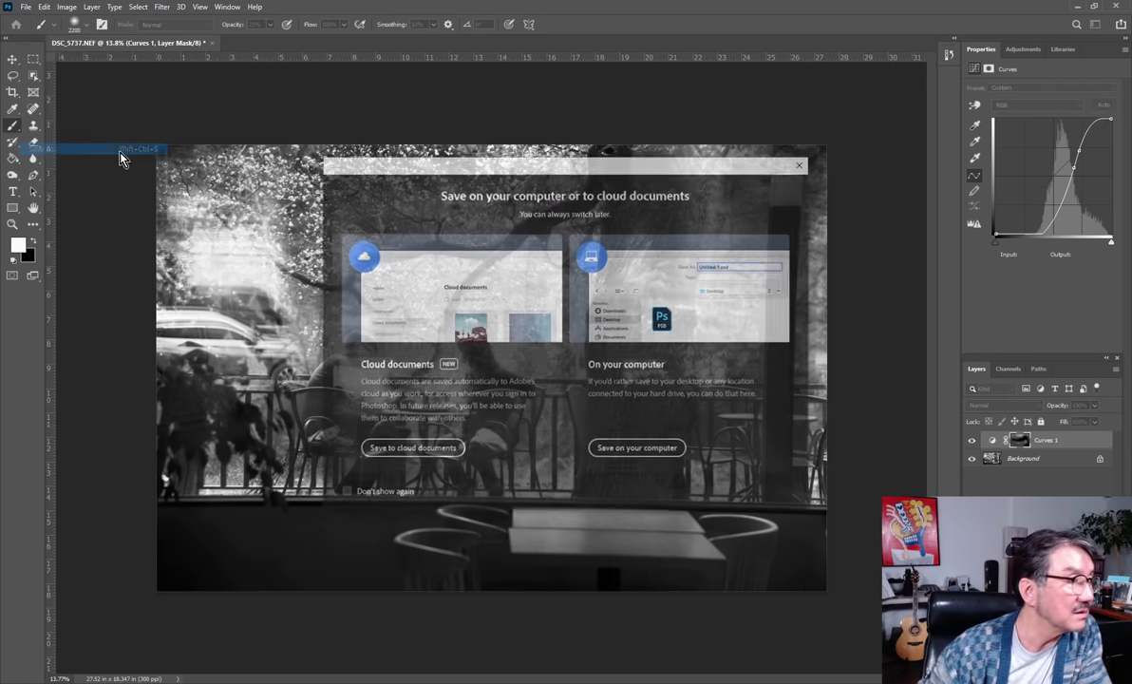
click(634, 450)
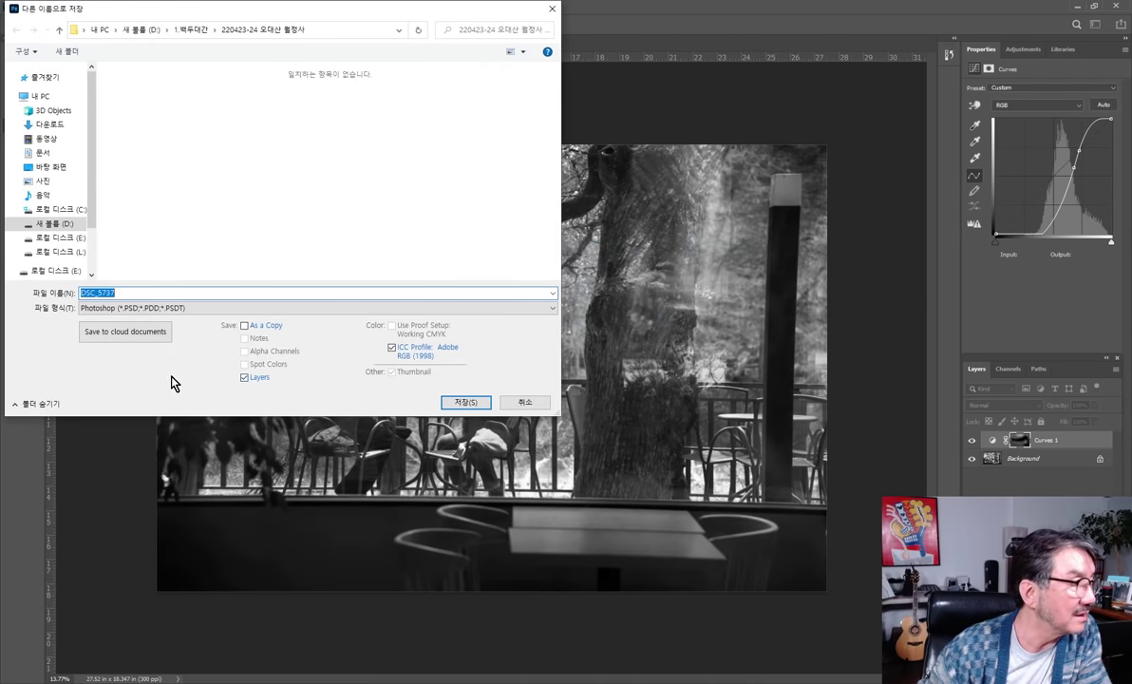
click(142, 294)
text(-1)
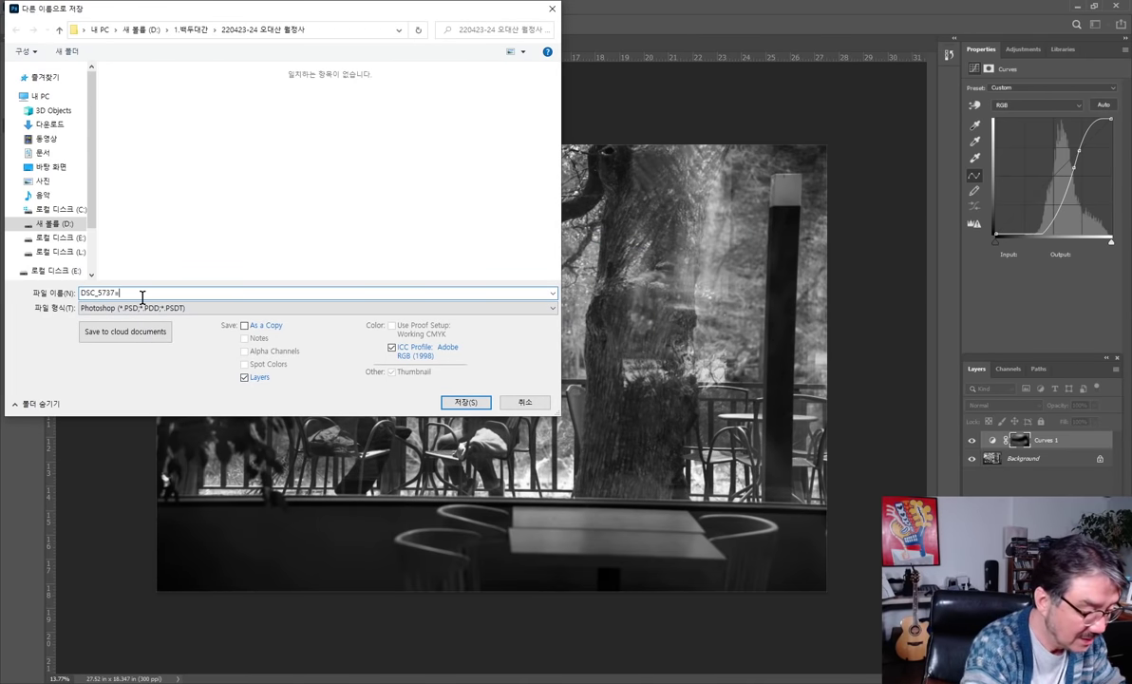
key(Return)
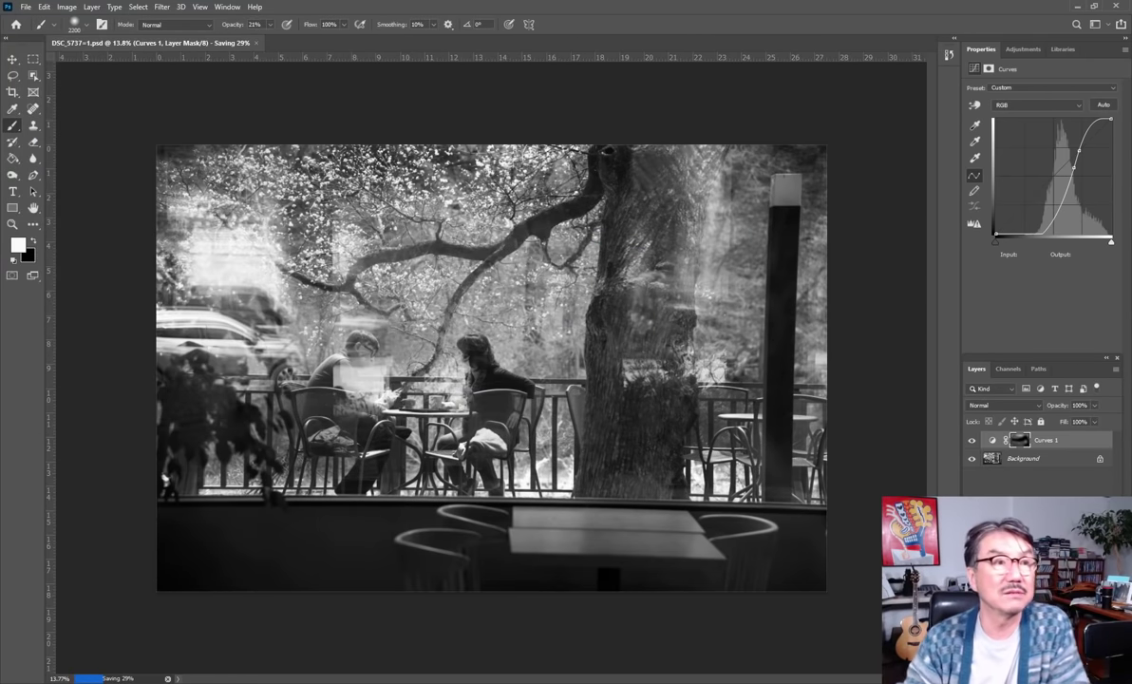
click(1076, 6)
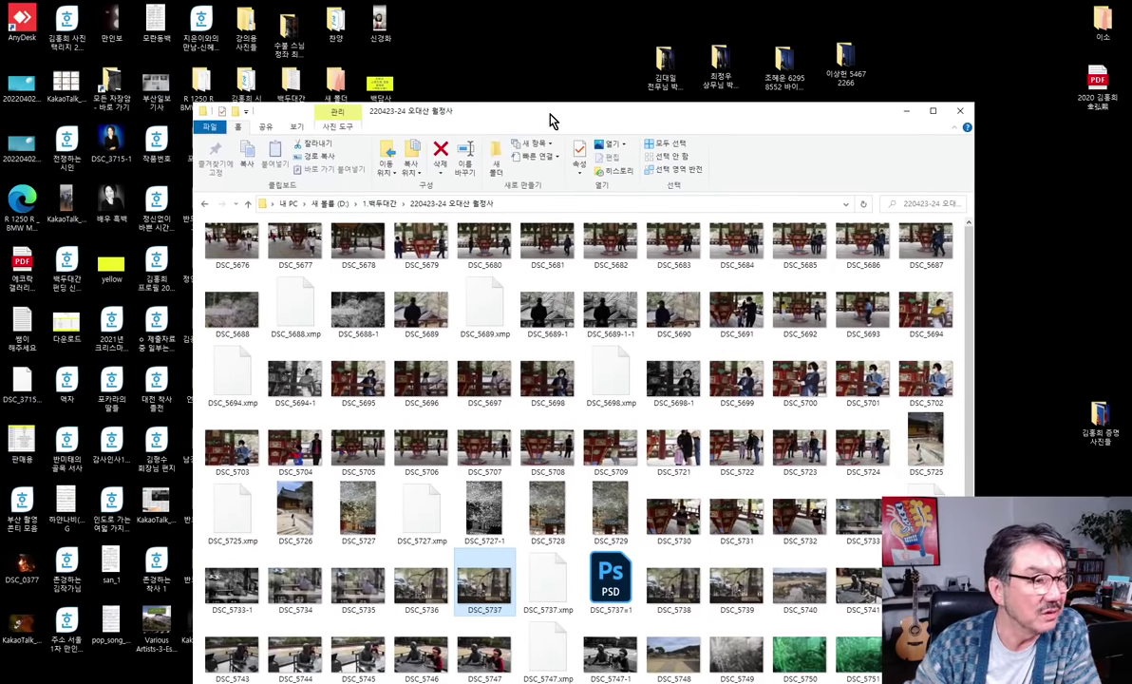
Open the shoot's photo folder from the desktop and select DSC_5739.
double_click(531, 111)
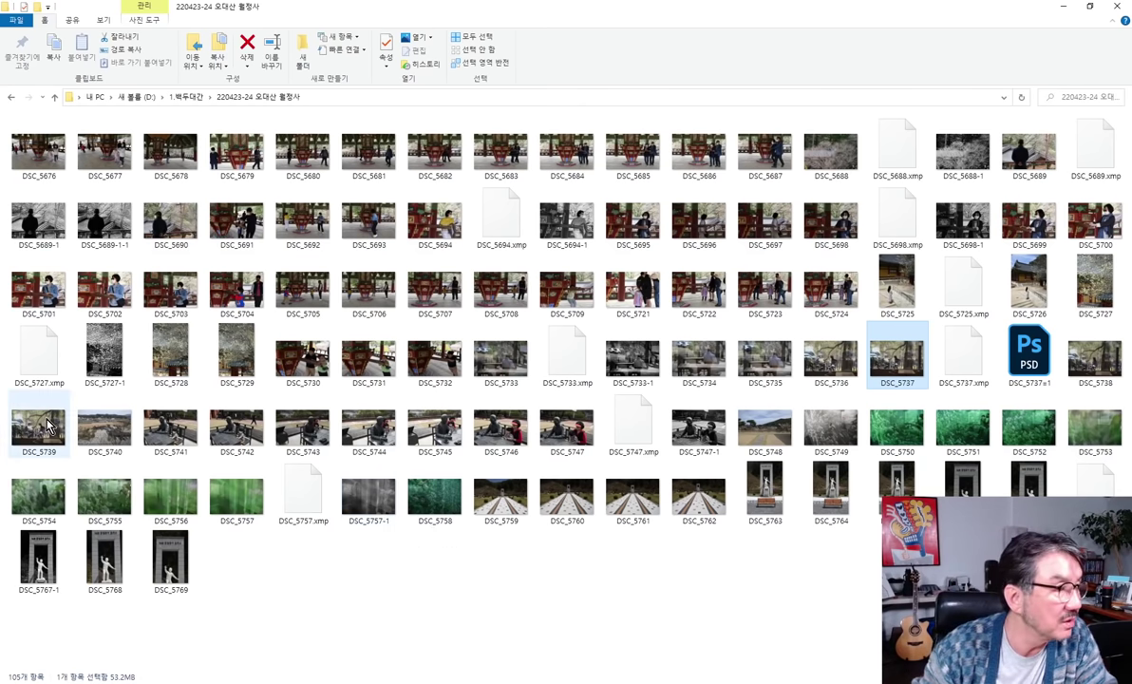
click(42, 432)
Open DSC_5739 in Photos and page forward through DSC_5740–DSC_5746 to DSC_5747-1.
double_click(42, 432)
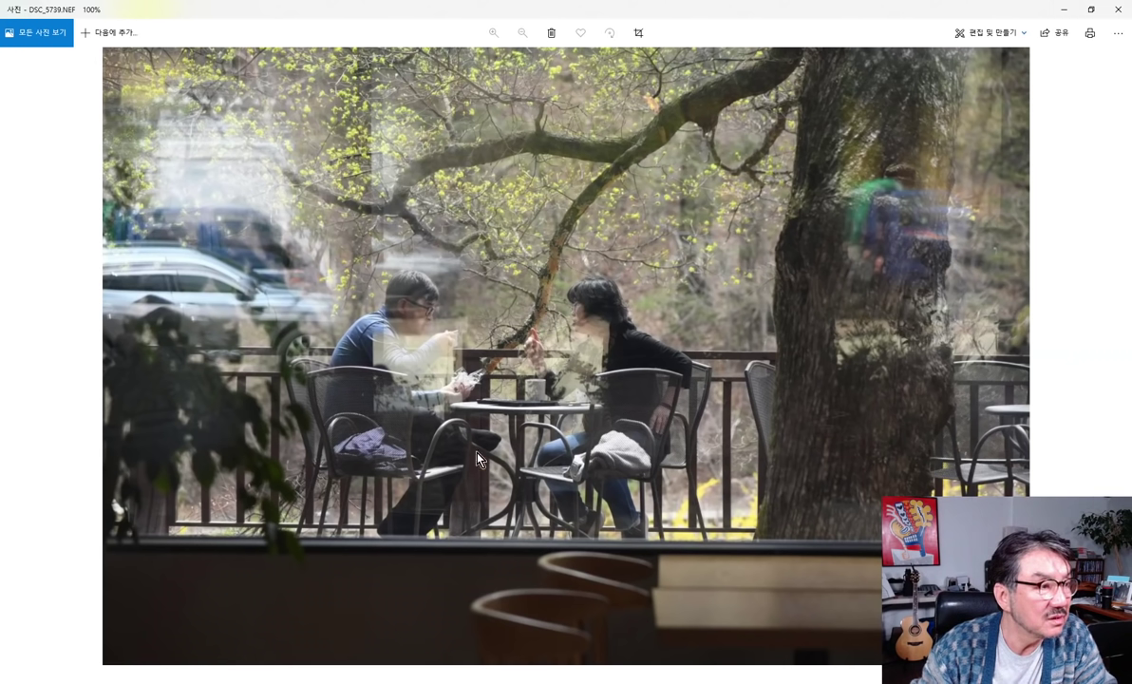
mouse_move(1092, 355)
click(1118, 356)
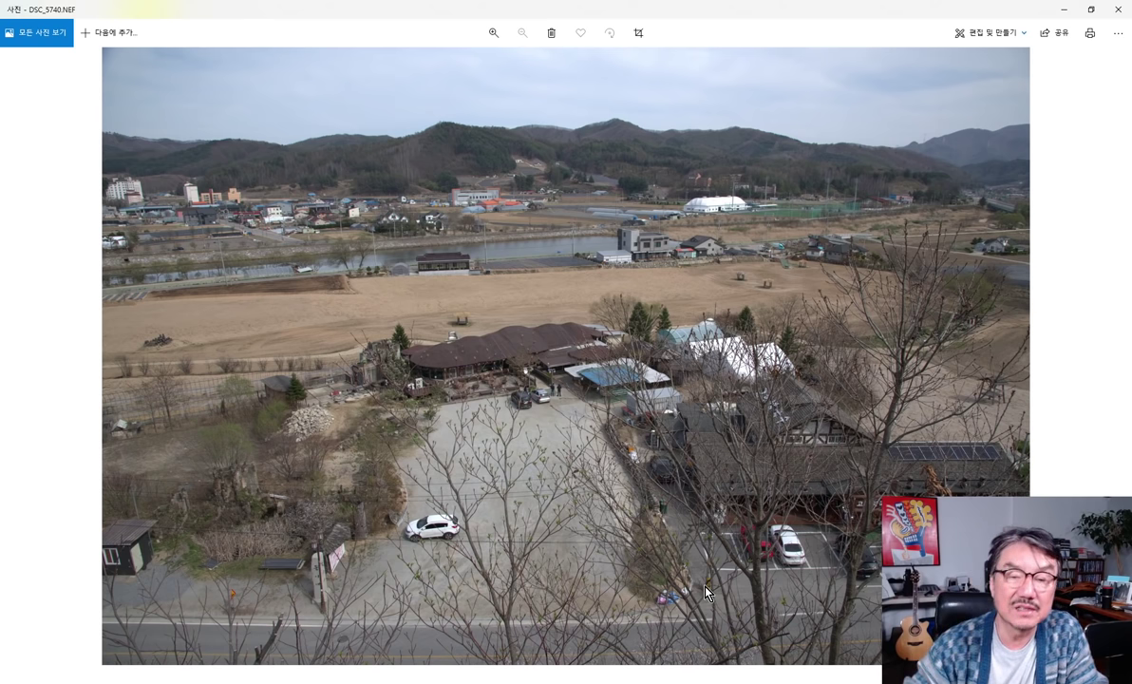
click(1116, 352)
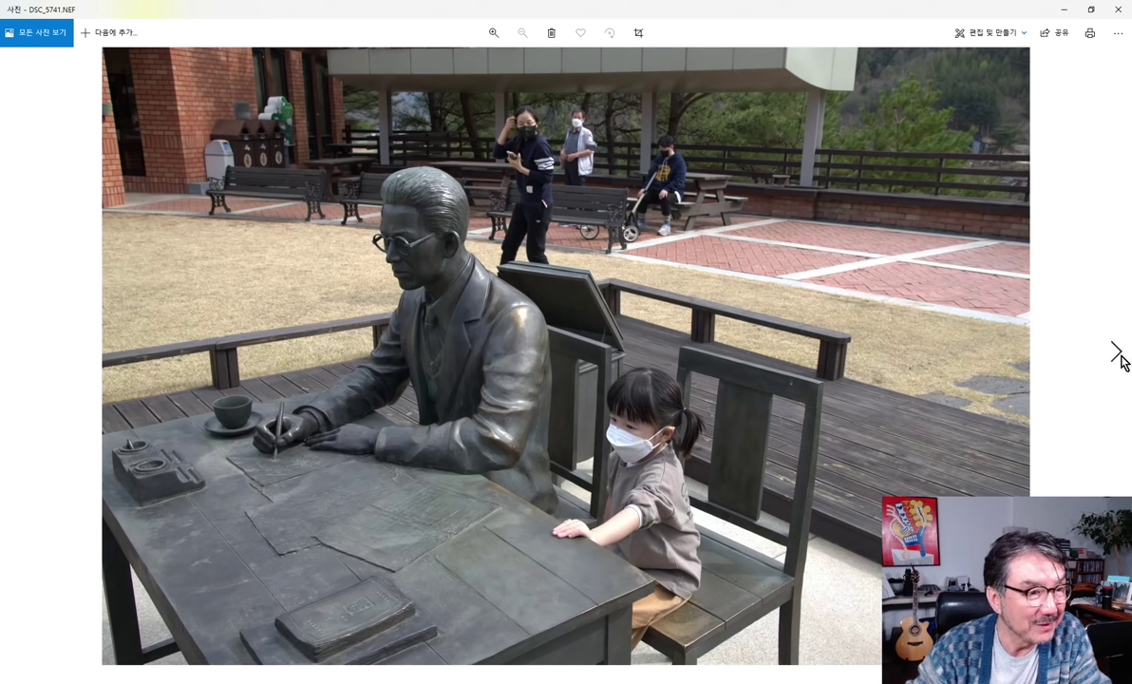
click(1116, 352)
click(1116, 352)
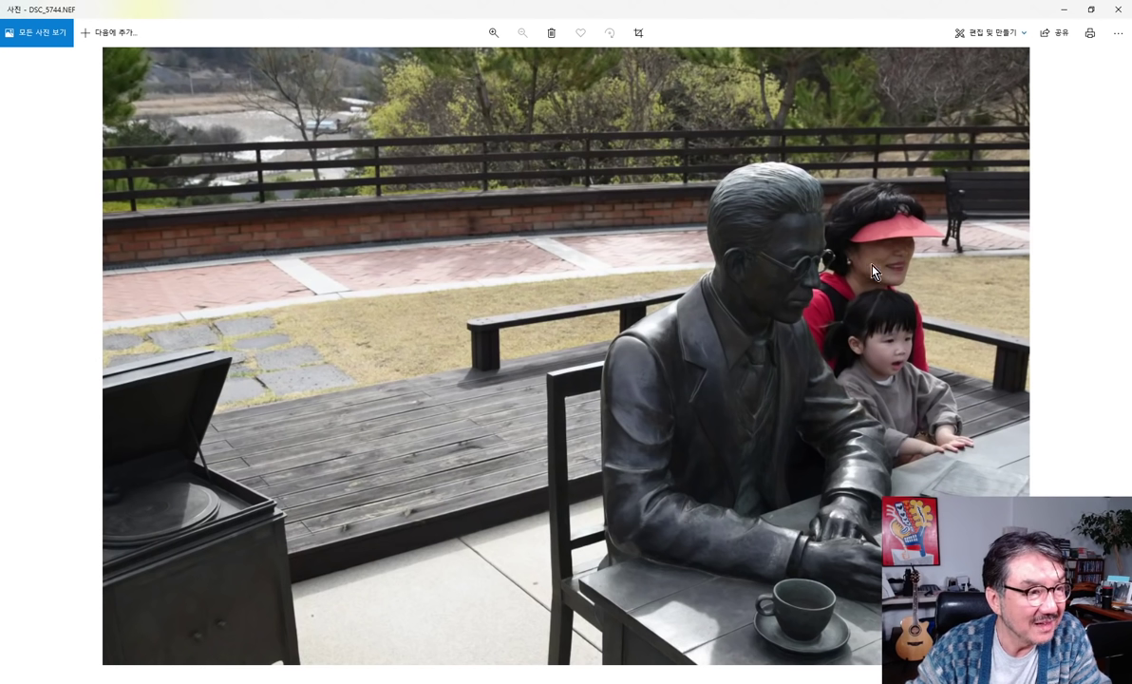
click(1109, 353)
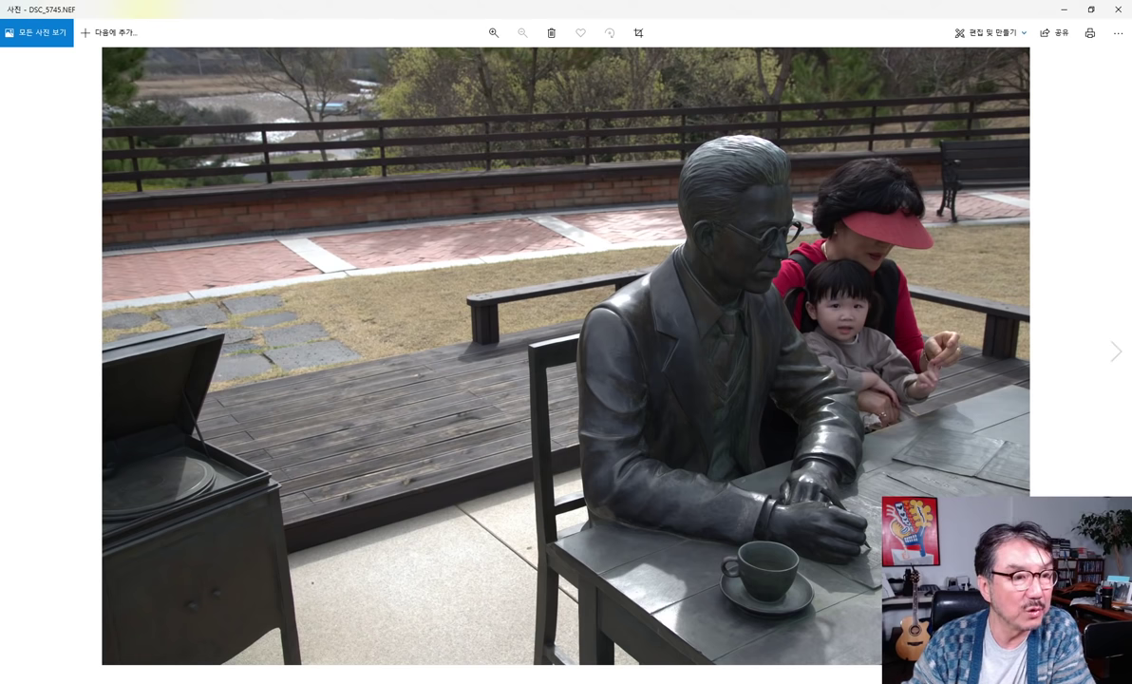
click(1115, 351)
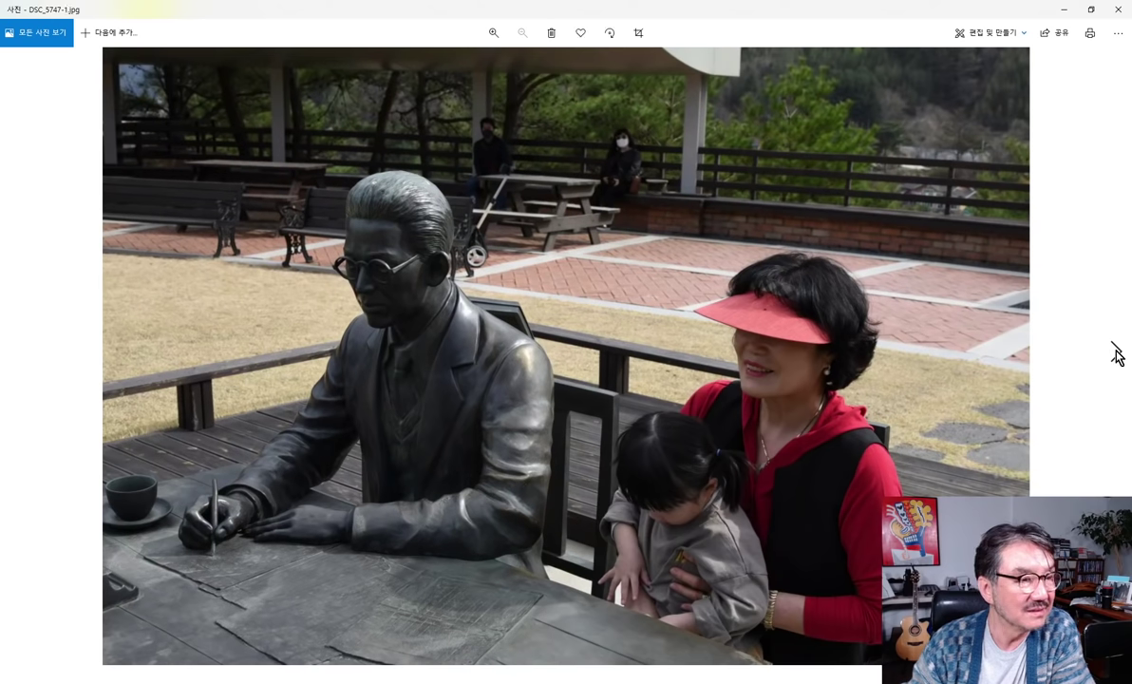
click(1117, 355)
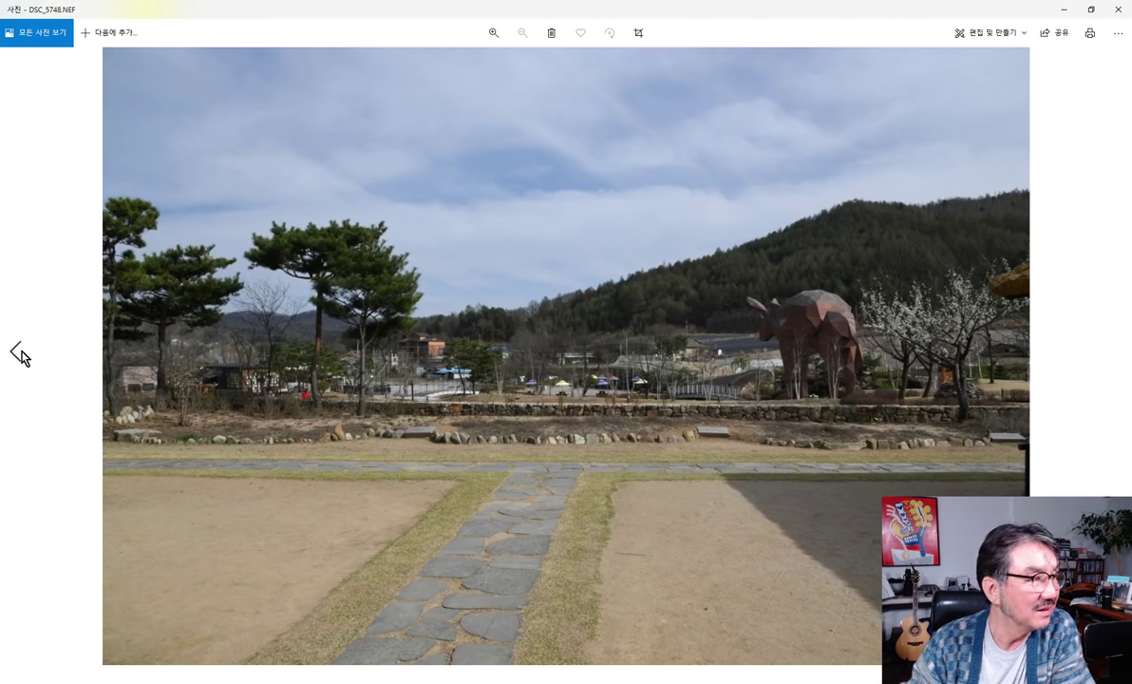
Compare DSC_5747's colour original with DSC_5747-1, then close Photos and open DSC_5750.
click(20, 357)
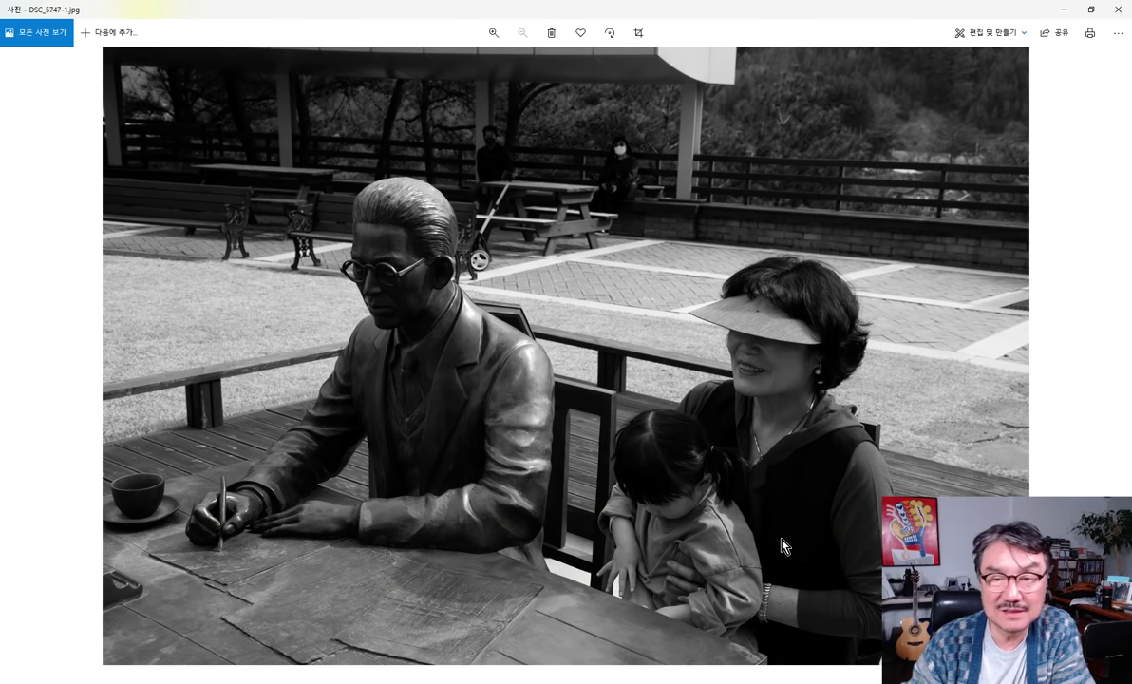
click(29, 352)
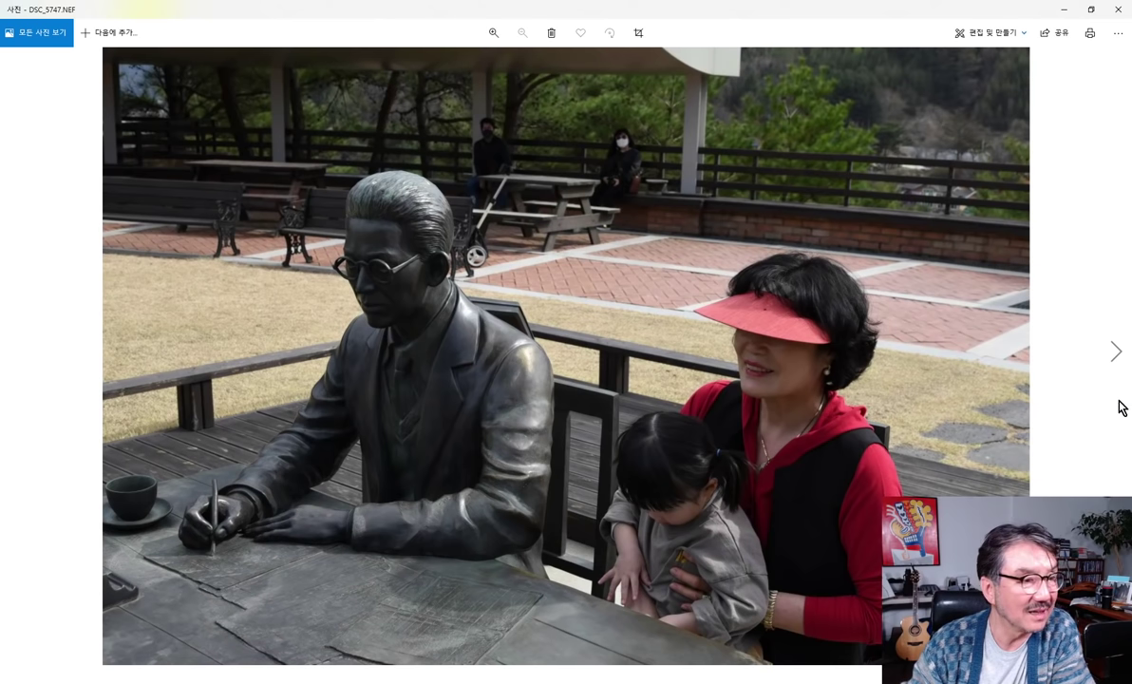
click(1116, 352)
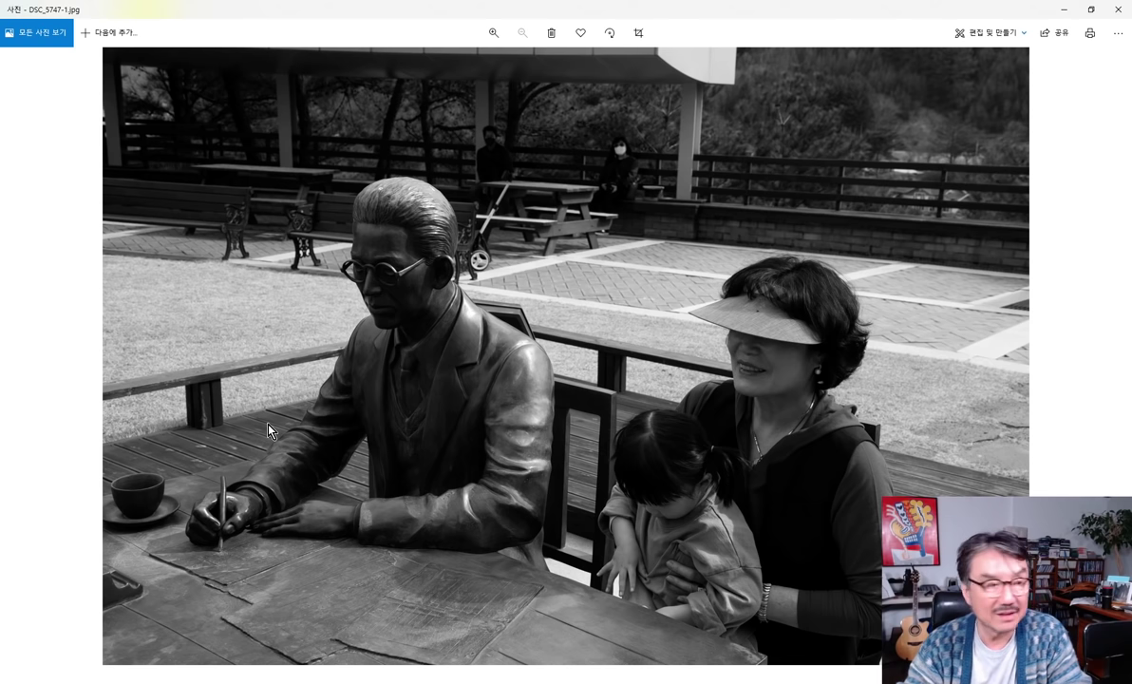
click(1117, 10)
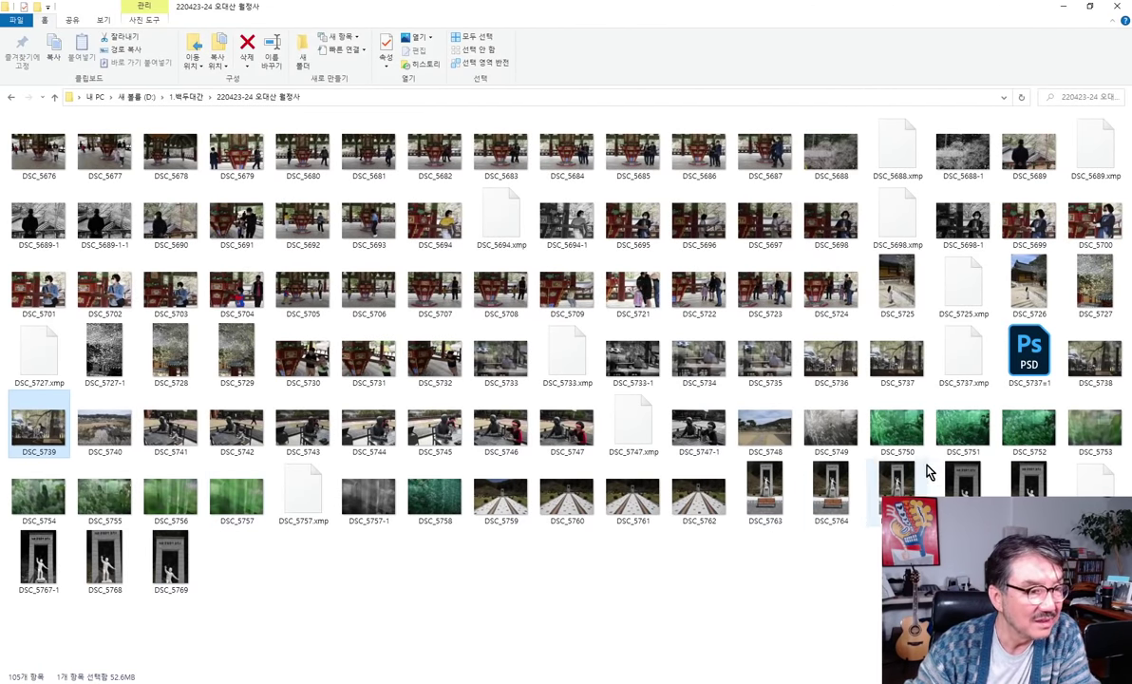
click(900, 435)
double_click(900, 435)
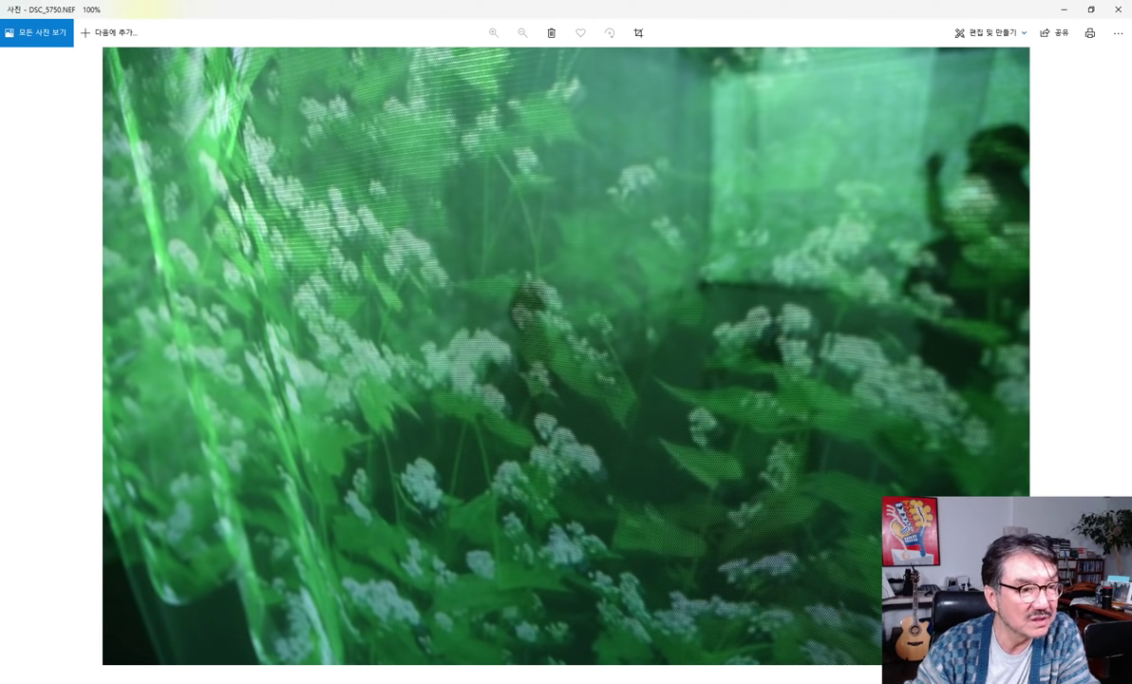
Step from DSC_5750 through DSC_5754 and DSC_5756 to DSC_5757 and DSC_5757-1, then close Photos.
click(1107, 358)
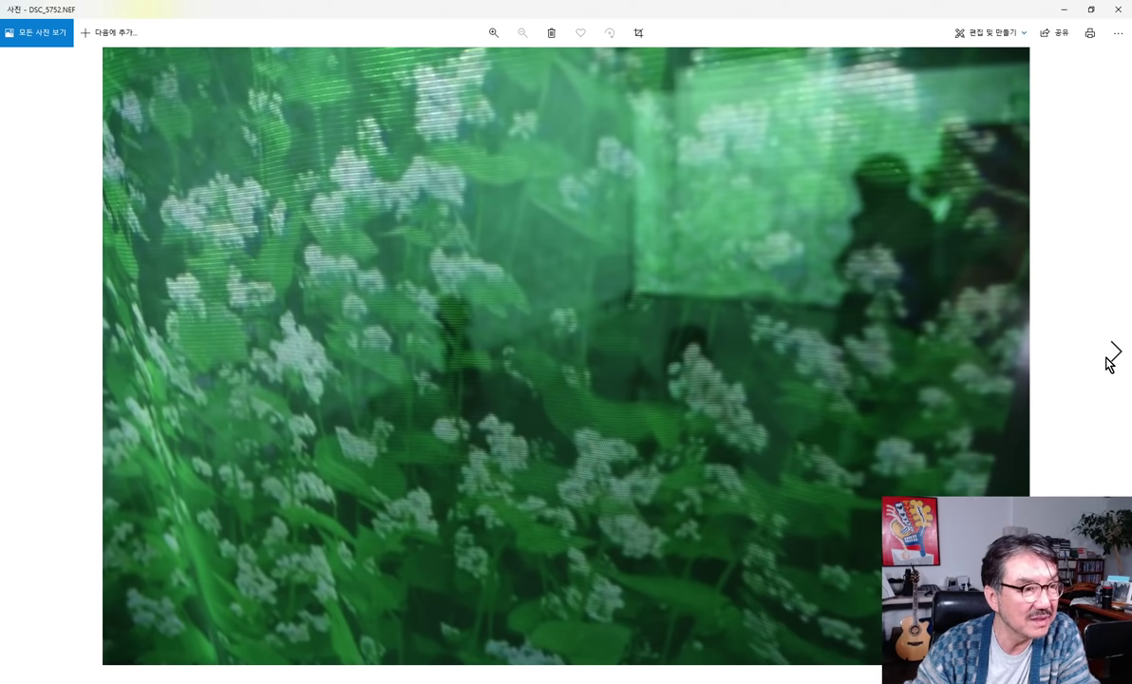
click(1107, 359)
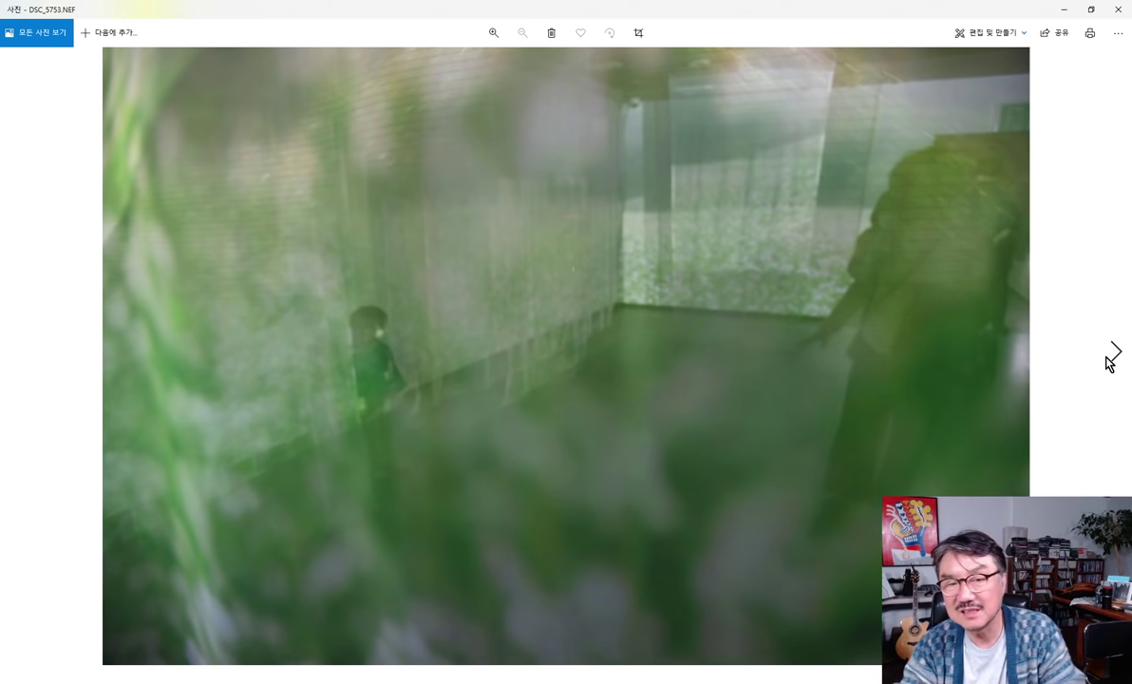
click(1108, 360)
click(1109, 360)
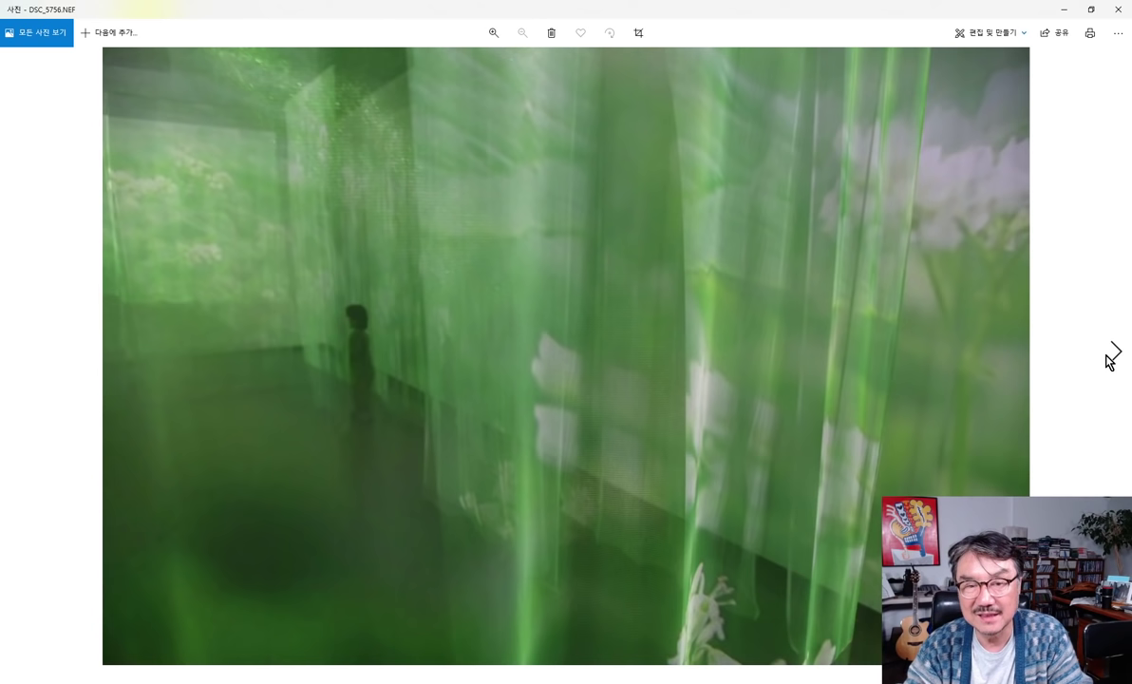
click(1109, 360)
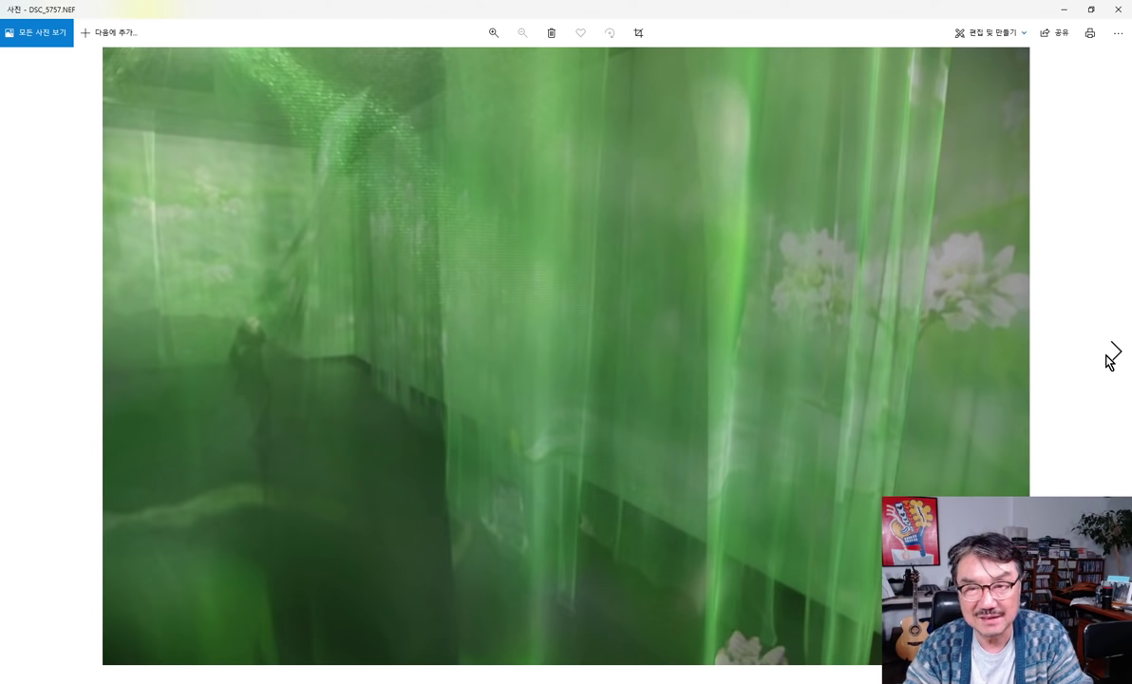
click(1112, 358)
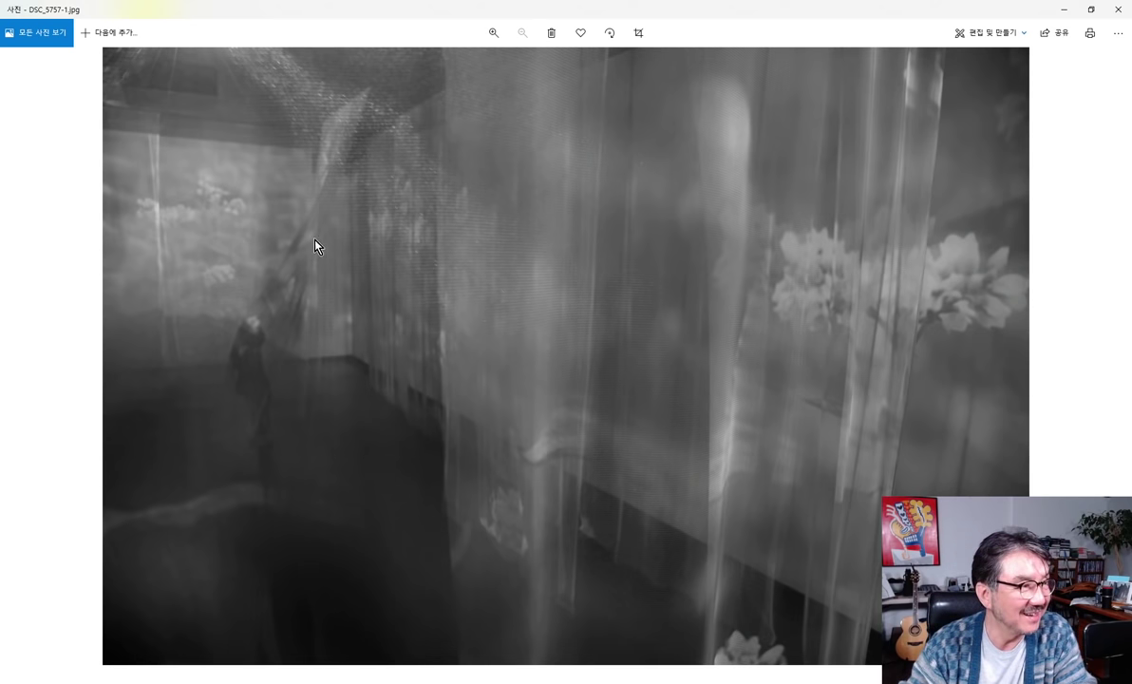
click(1118, 8)
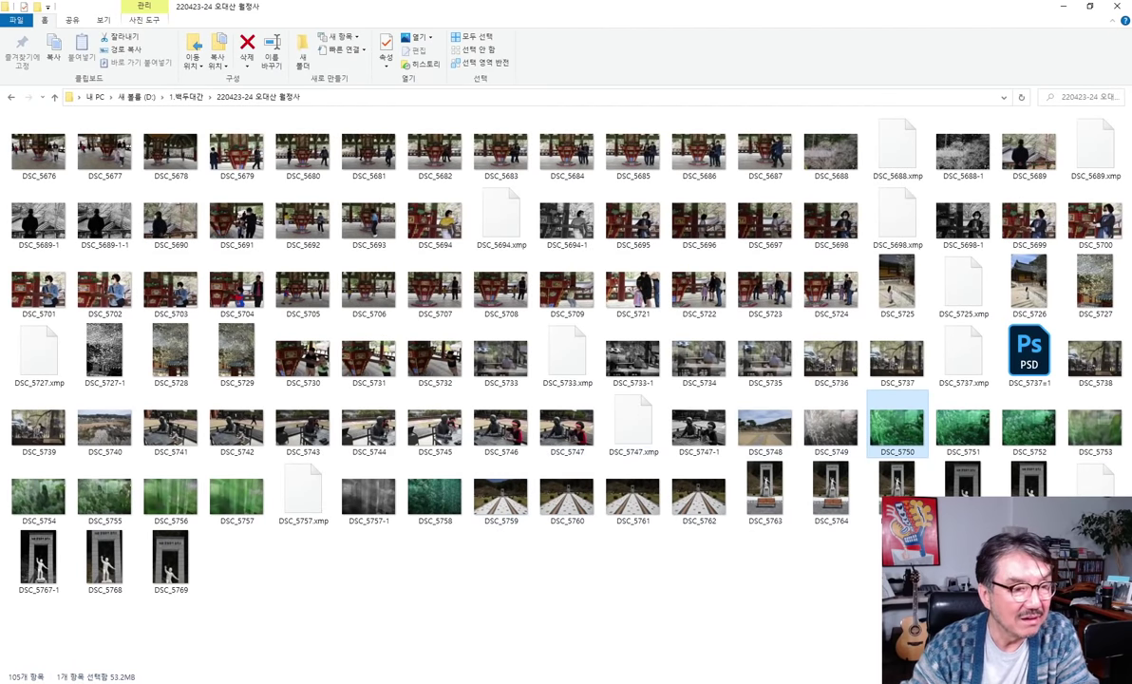
Open DSC_5759 in Photos and page forward through DSC_5760–DSC_5766.
double_click(494, 512)
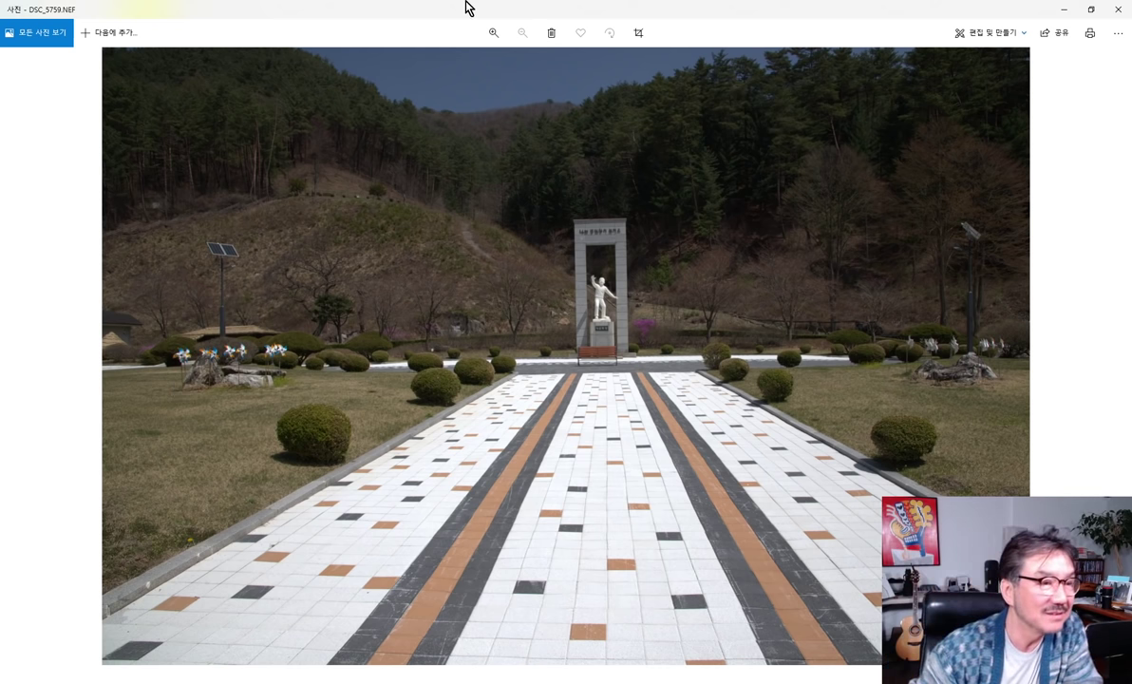
click(1116, 351)
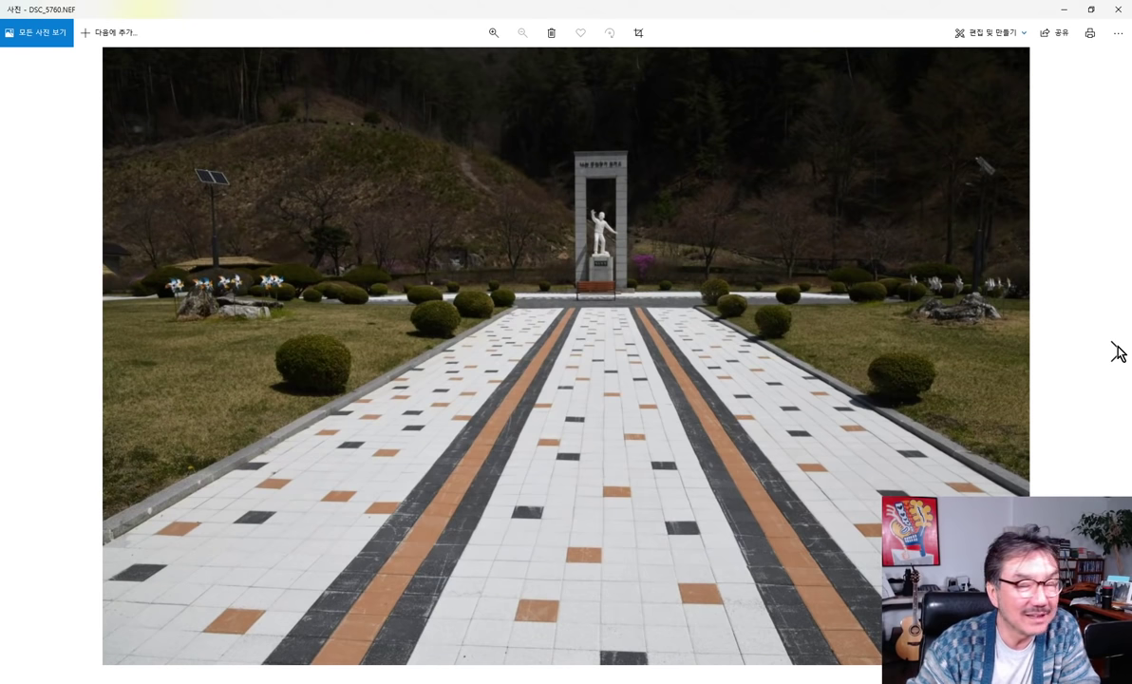
click(1117, 353)
click(1117, 353)
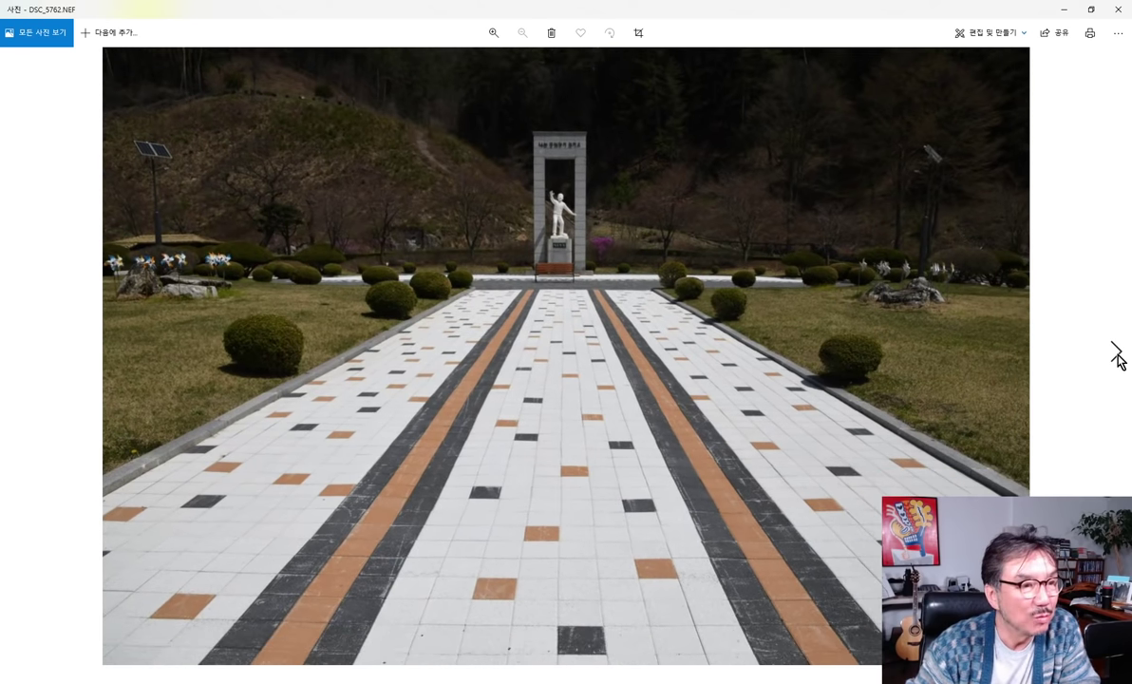
click(1116, 353)
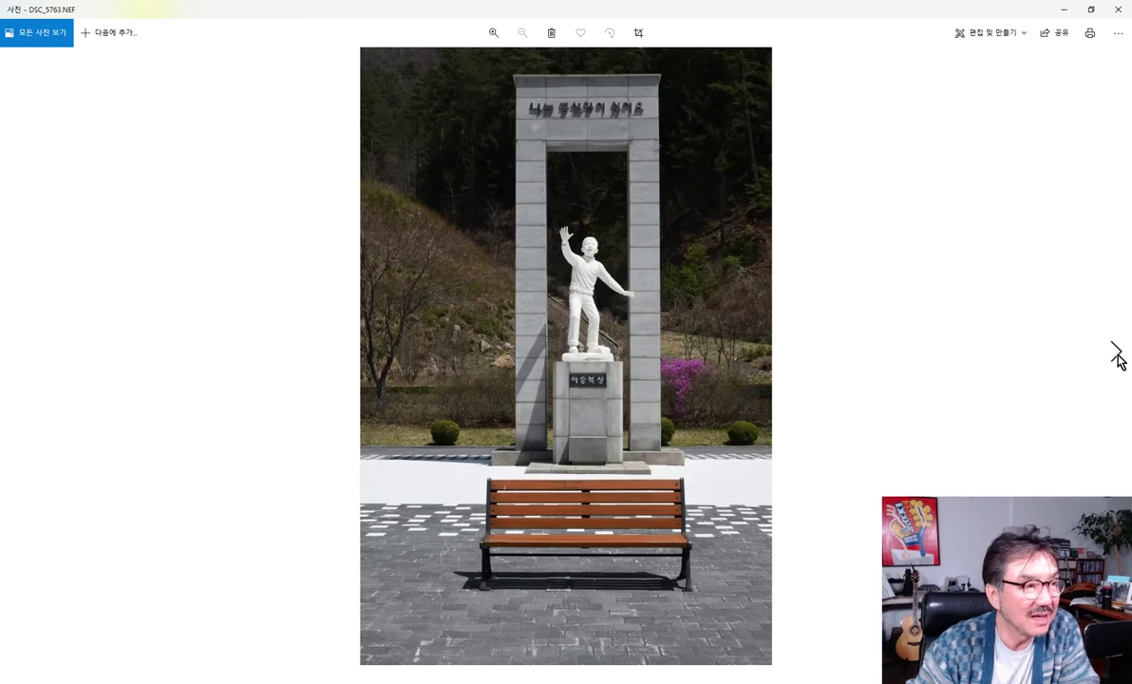
click(1116, 353)
click(1117, 353)
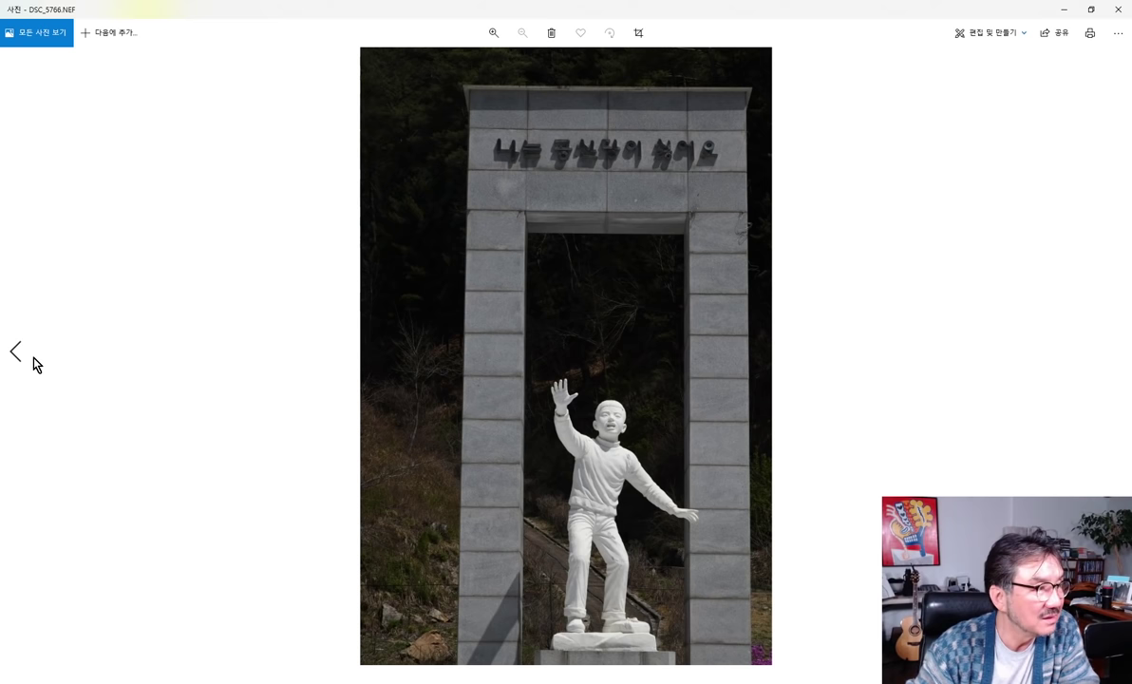
Flip between the colour statue photo DSC_5767 and its DSC_5767-1 version, then close Photos.
click(29, 353)
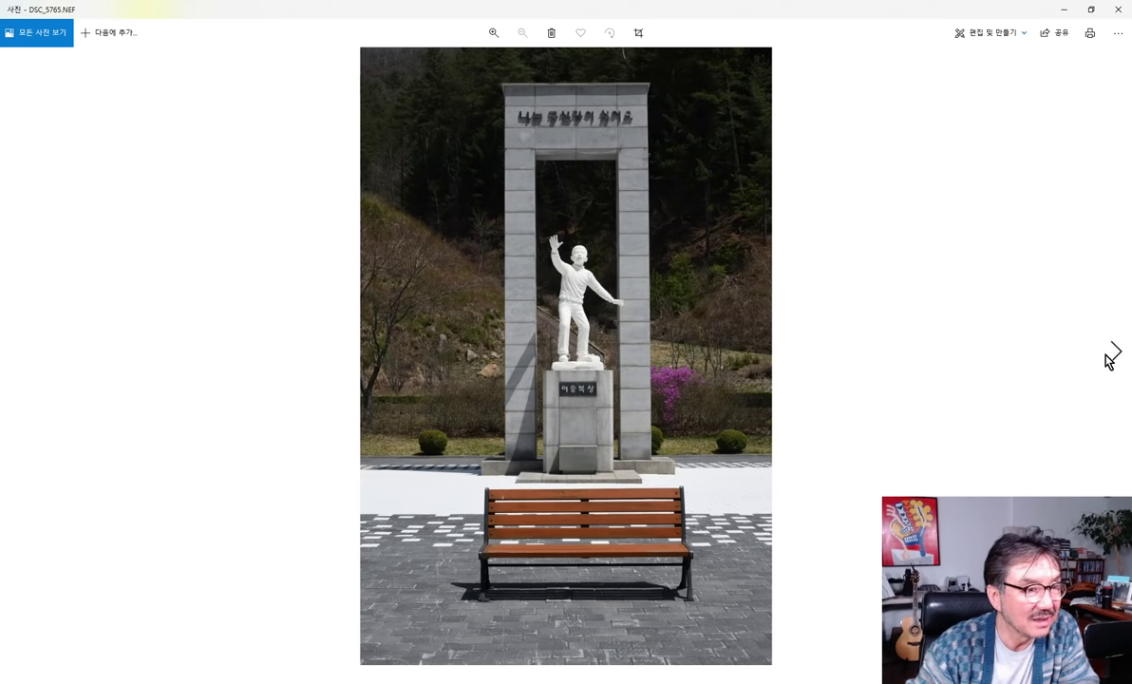
click(1110, 357)
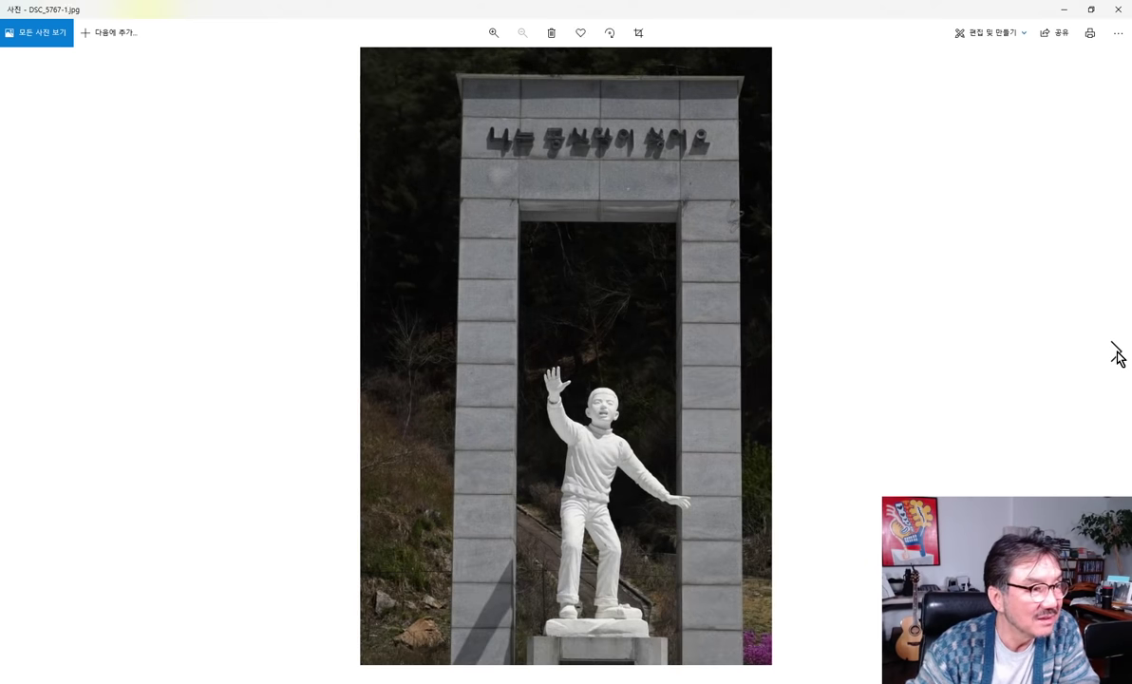
click(1117, 356)
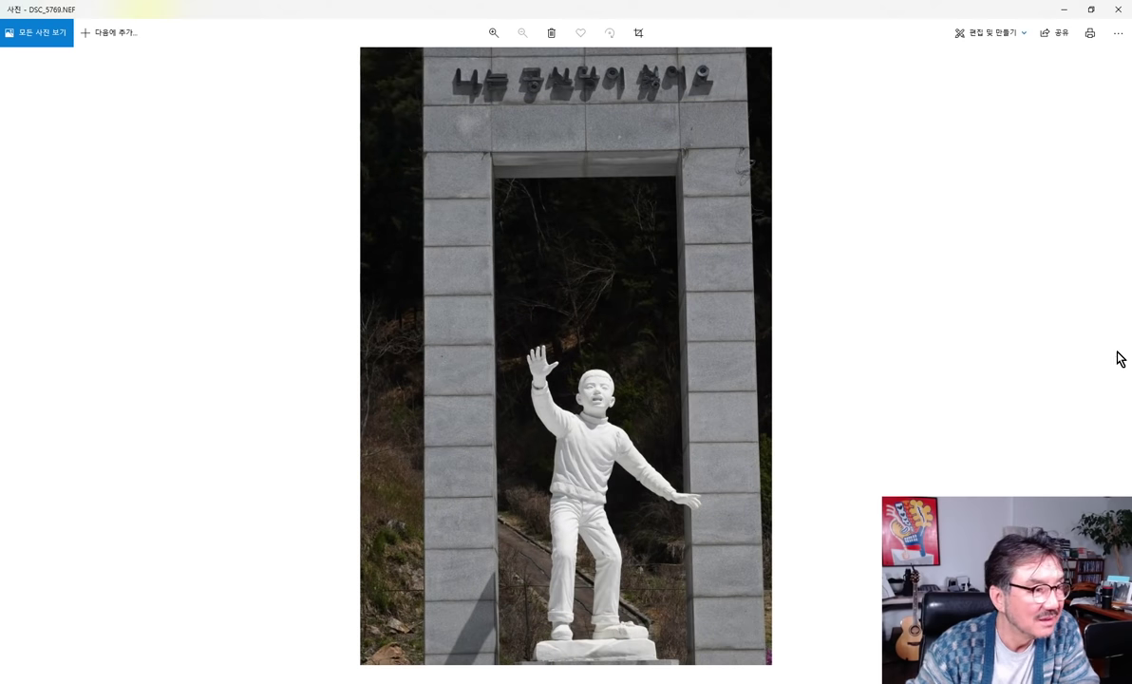
click(21, 363)
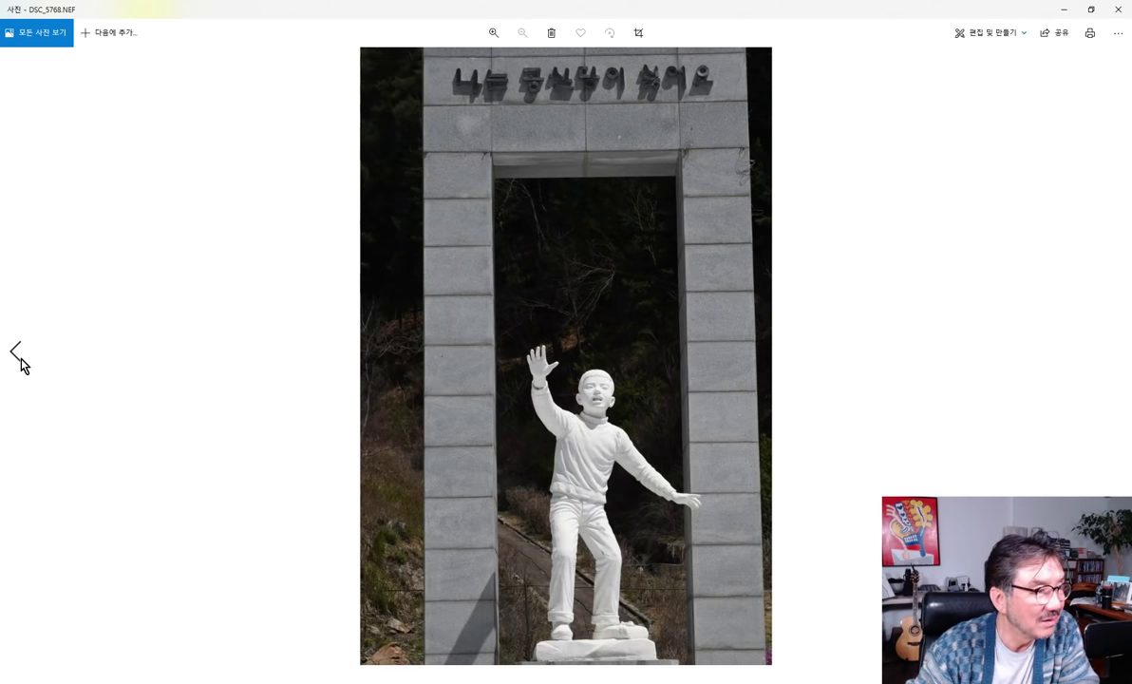
click(22, 363)
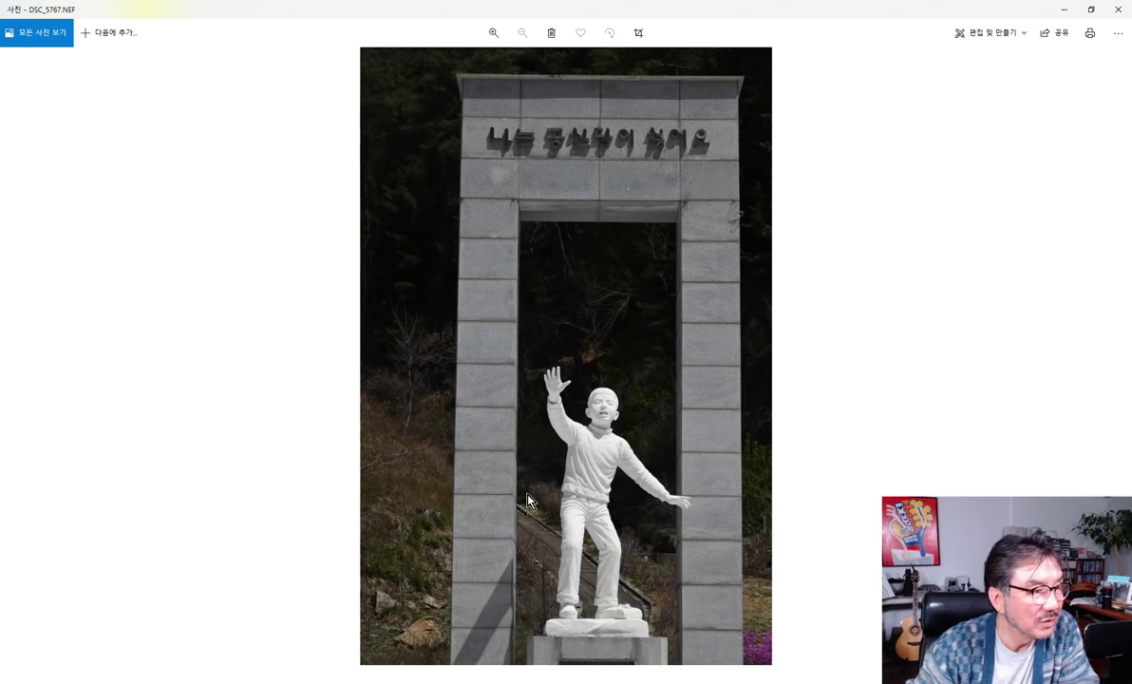
click(1118, 357)
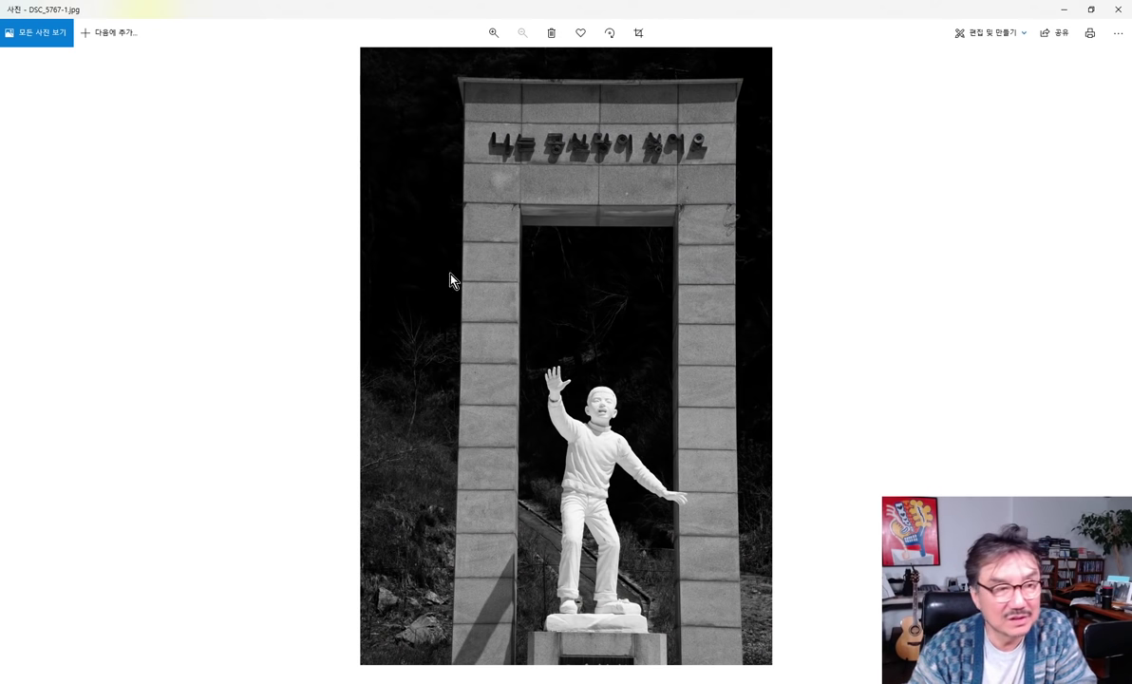
click(1128, 9)
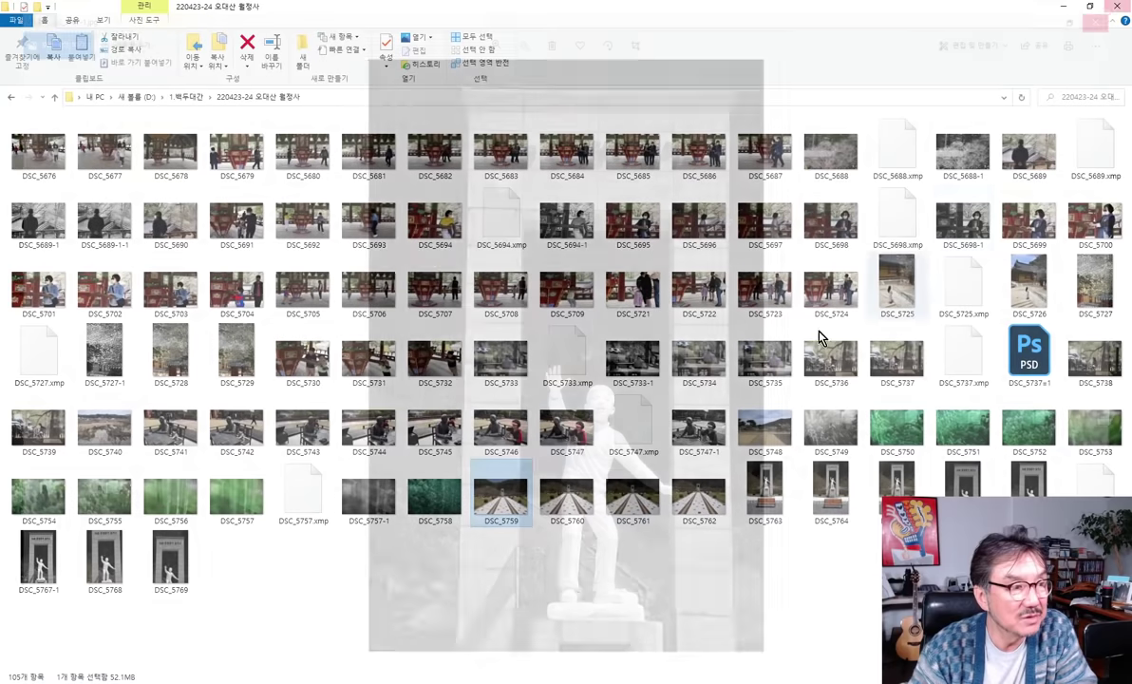
double_click(784, 501)
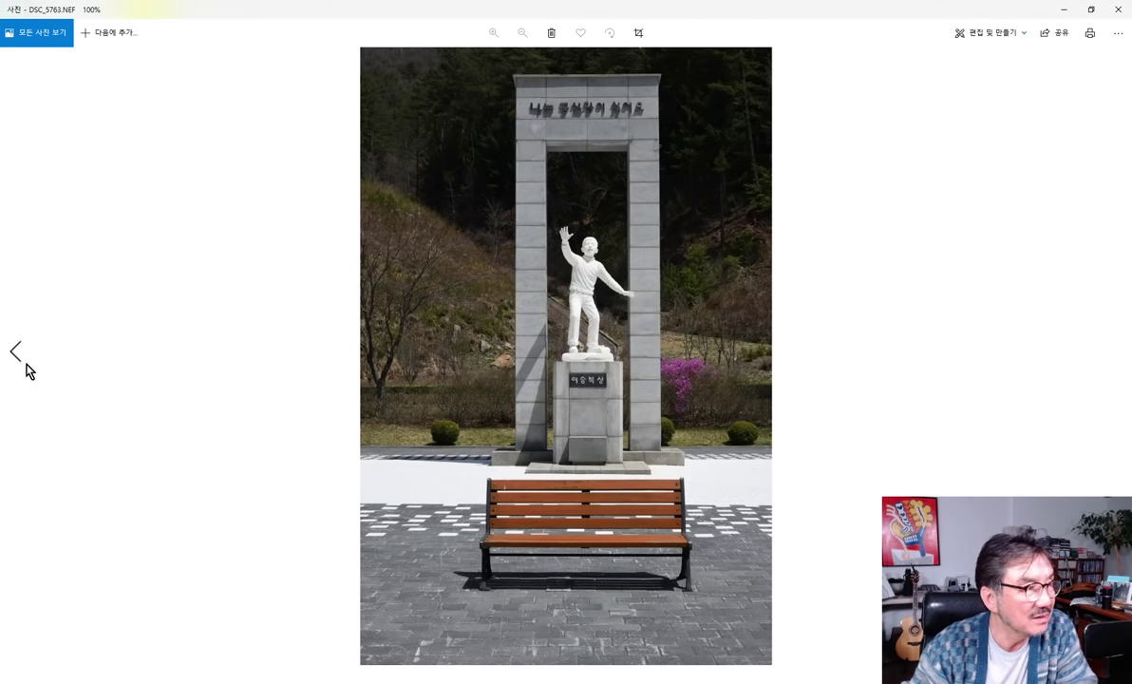
click(26, 371)
key(Right)
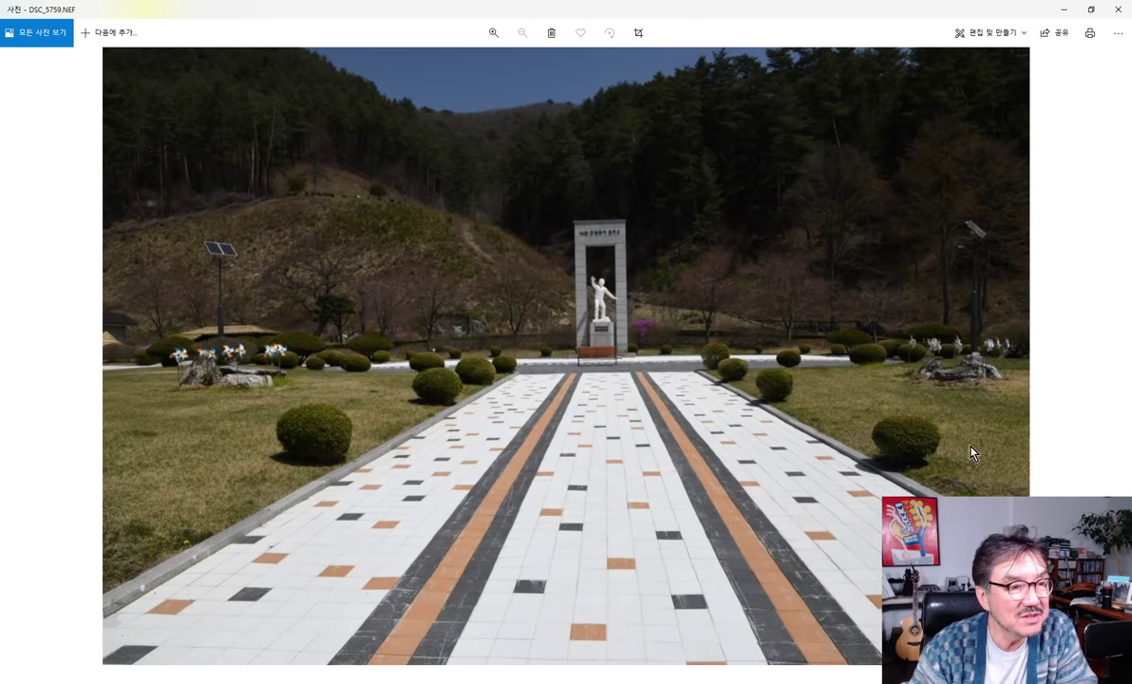
click(1111, 353)
click(1113, 353)
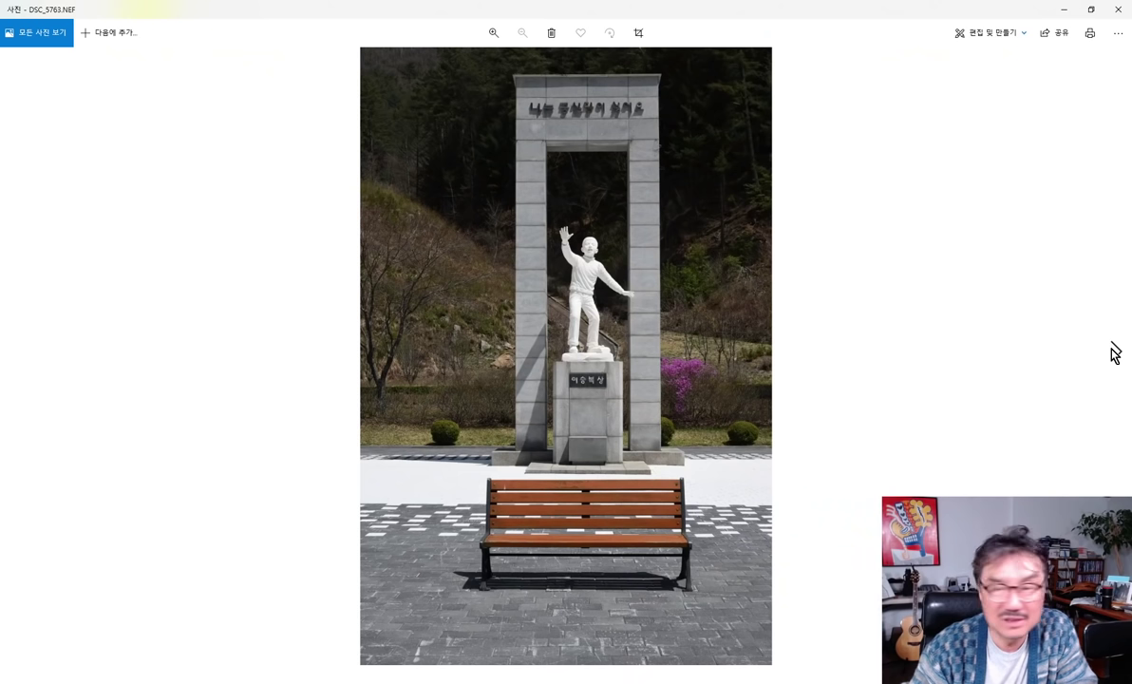
click(1114, 353)
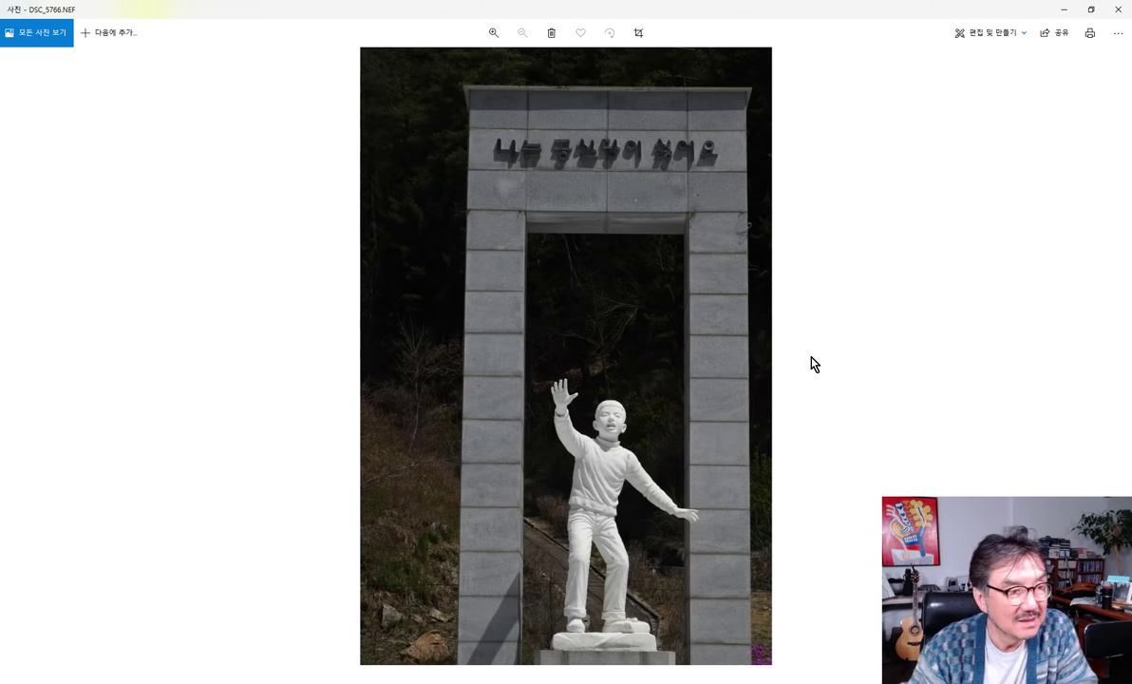
click(1111, 361)
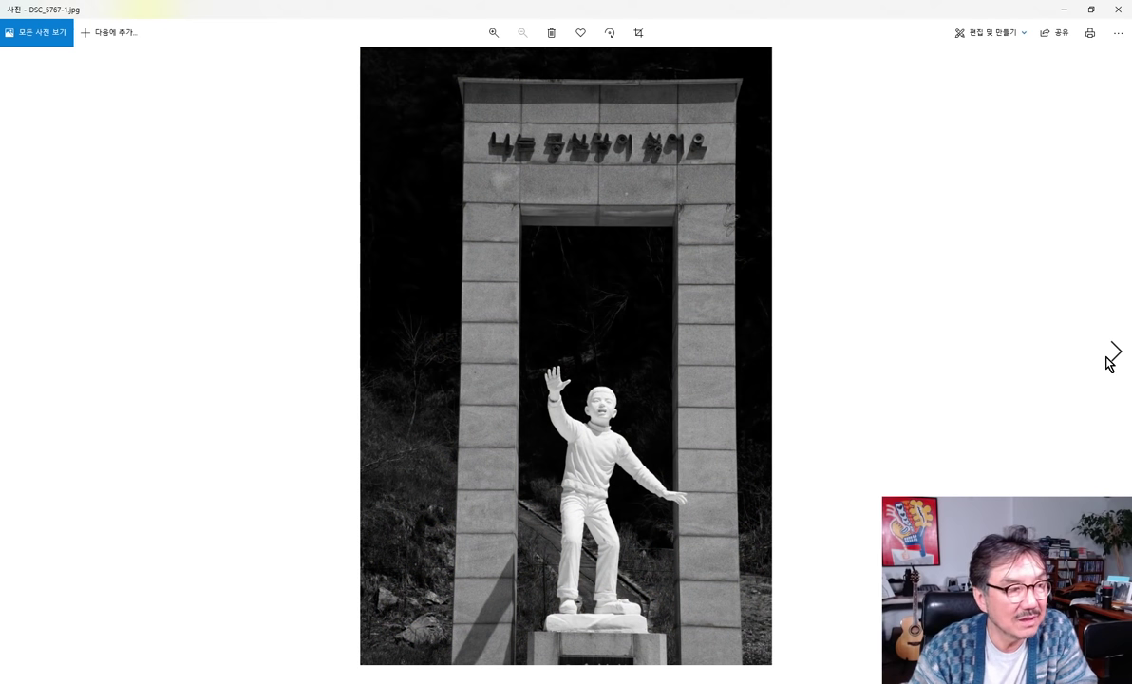
click(1111, 359)
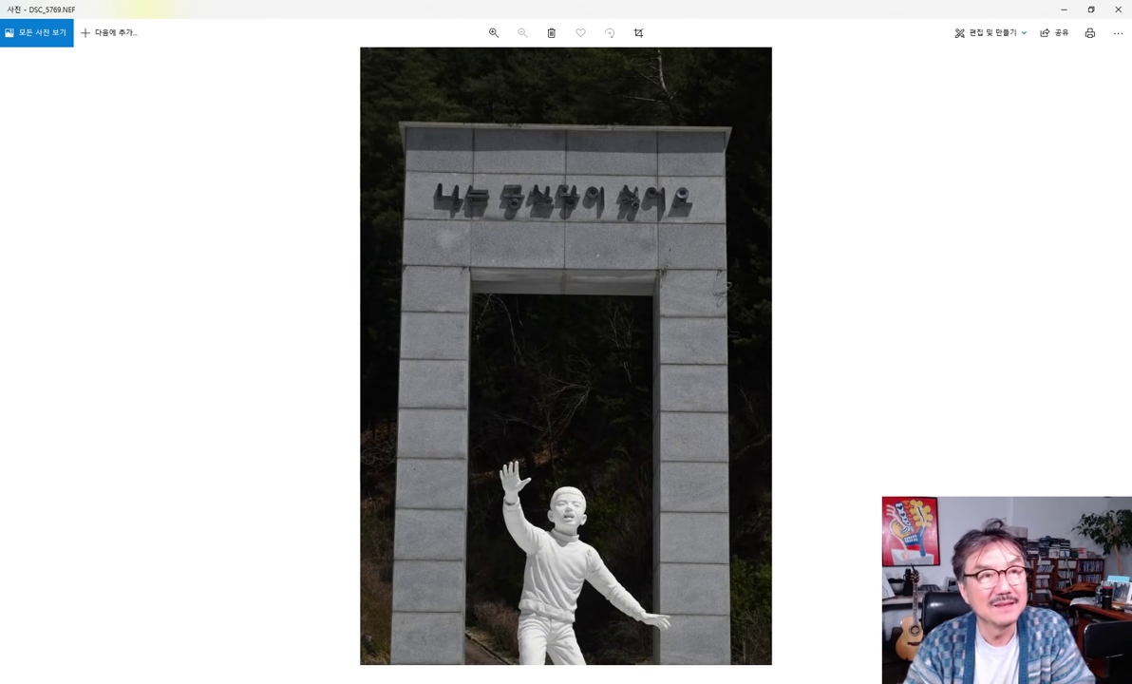
click(1116, 12)
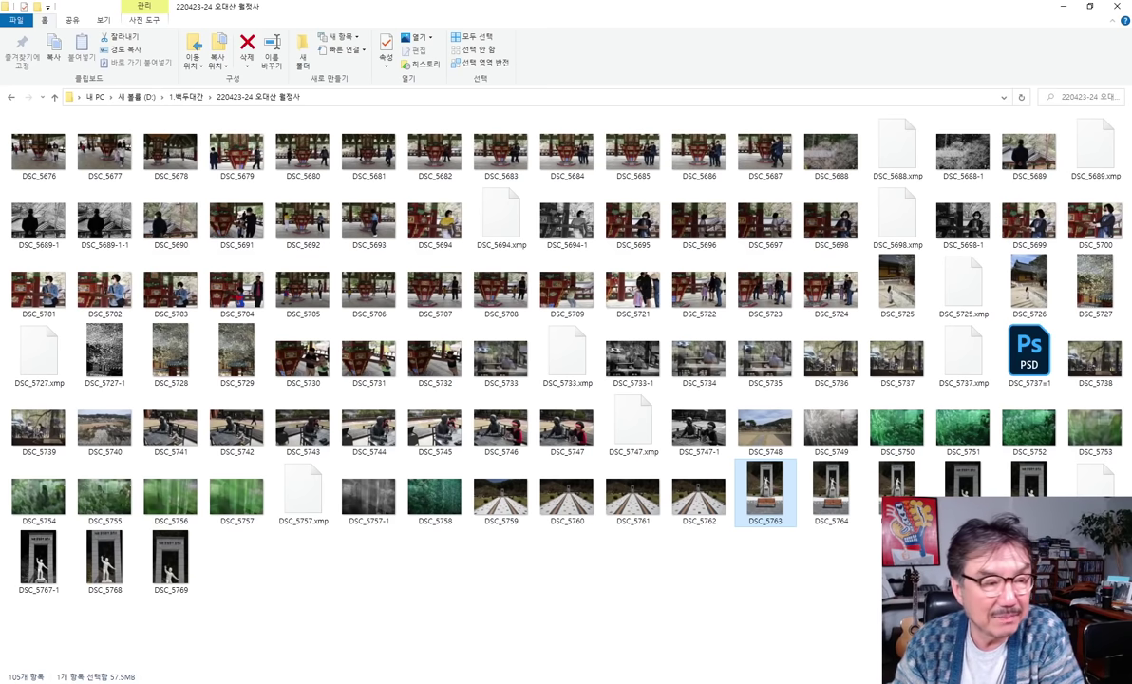
key(Left)
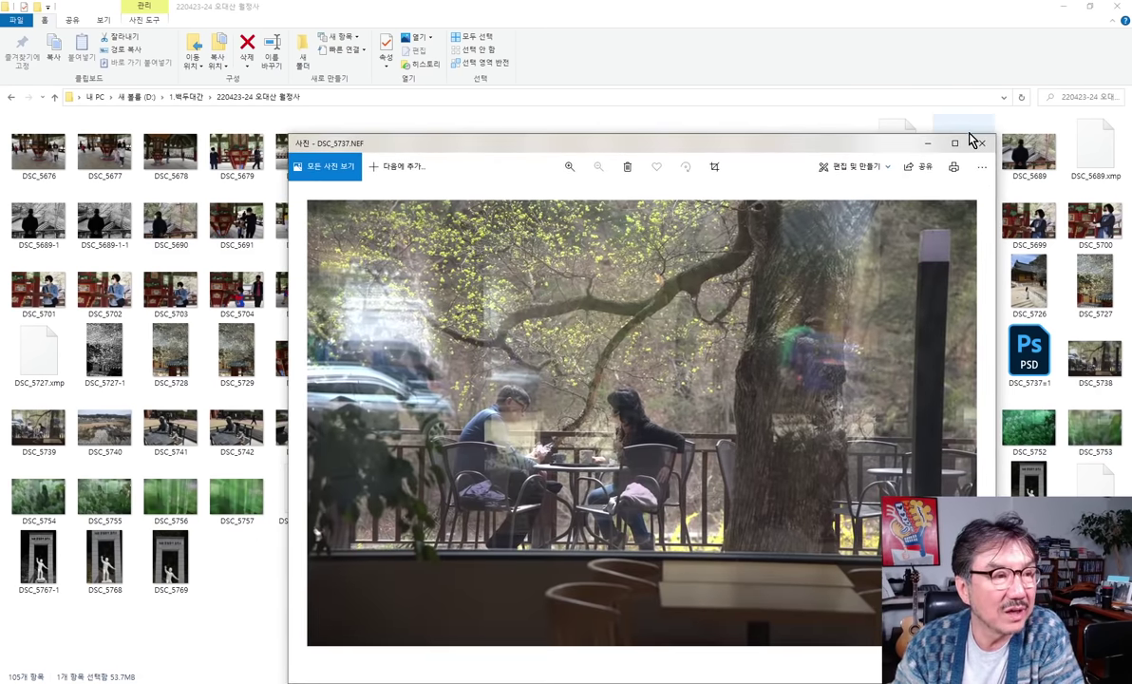
click(955, 143)
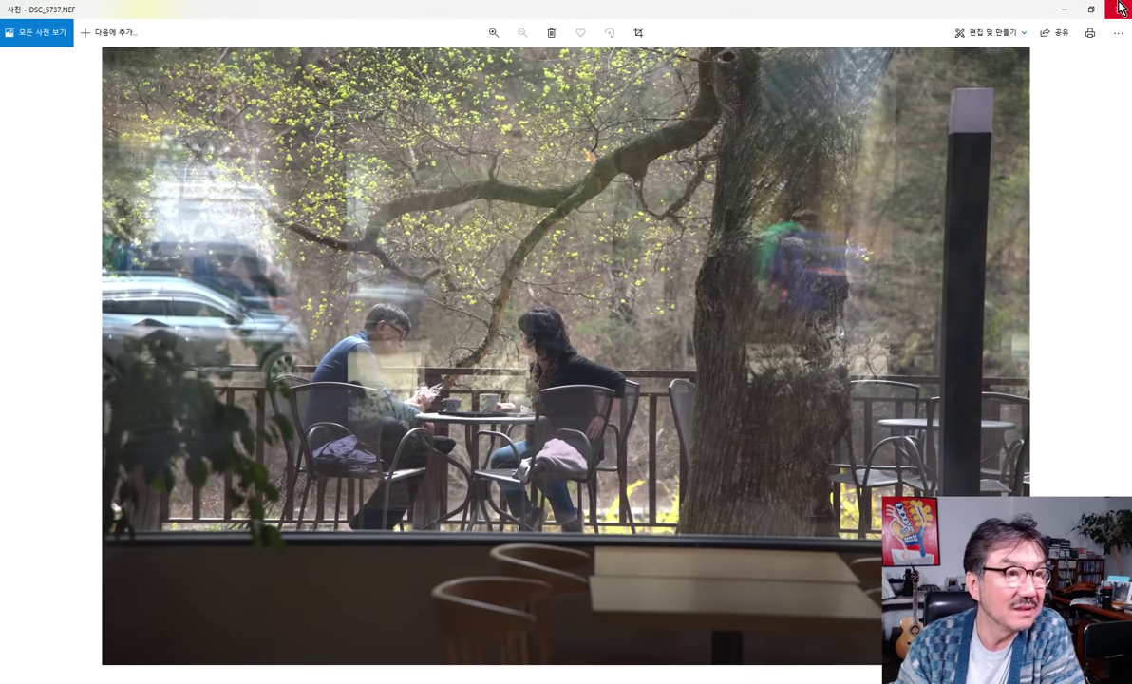
click(1064, 9)
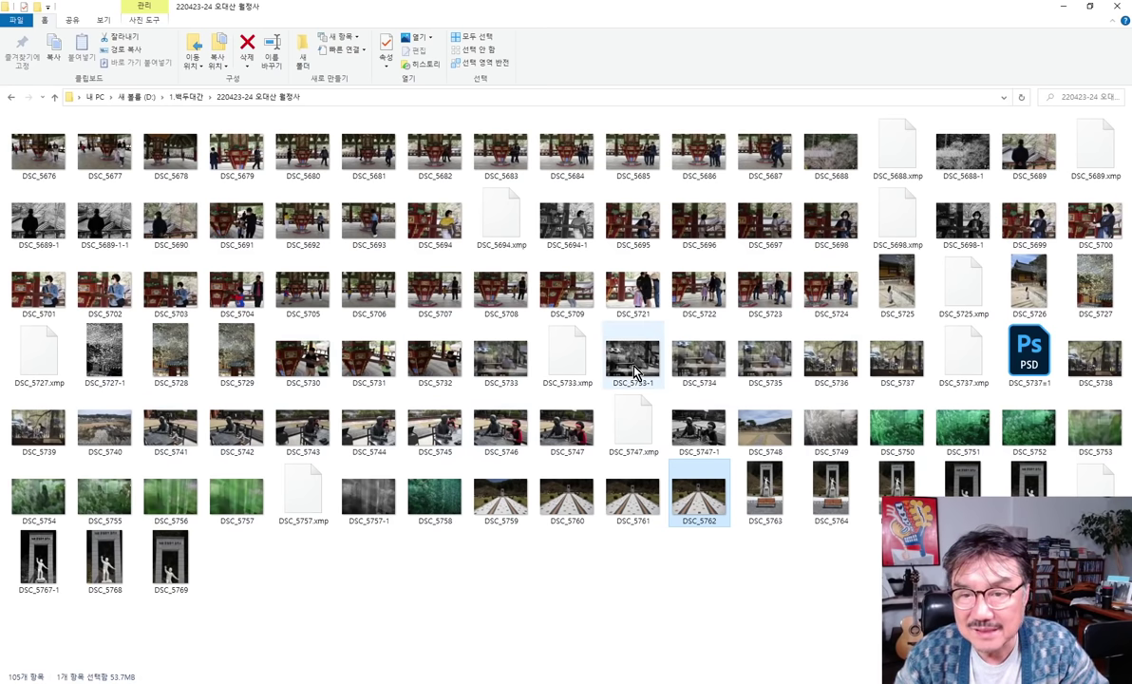
click(658, 357)
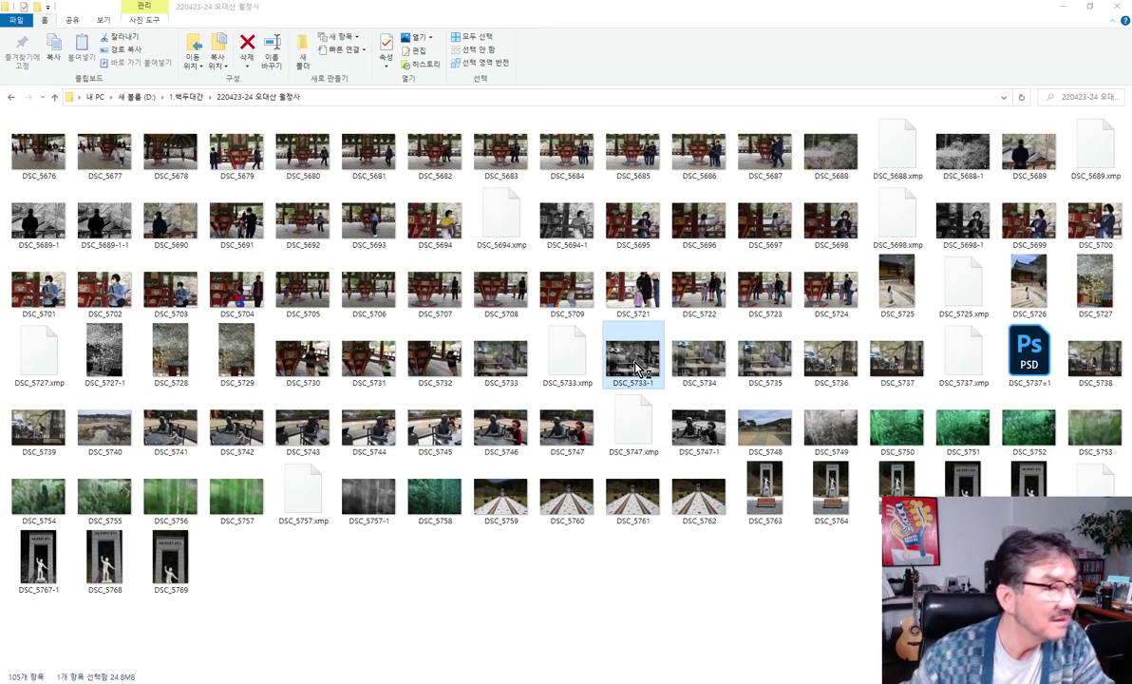
double_click(632, 361)
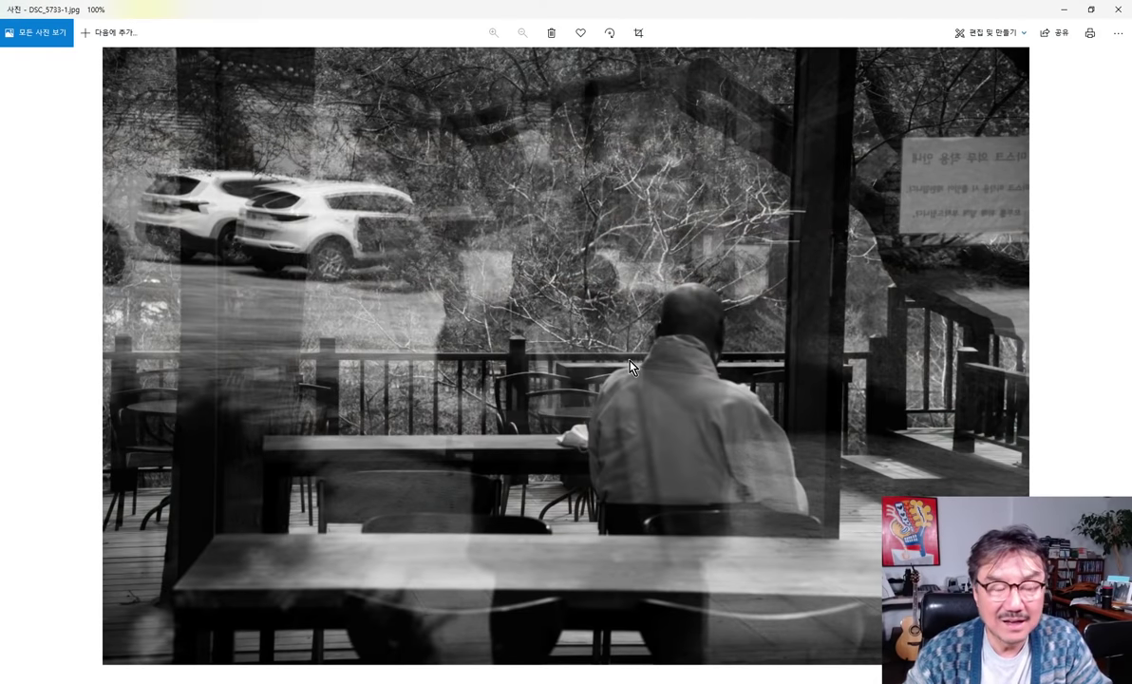
click(1117, 9)
double_click(686, 436)
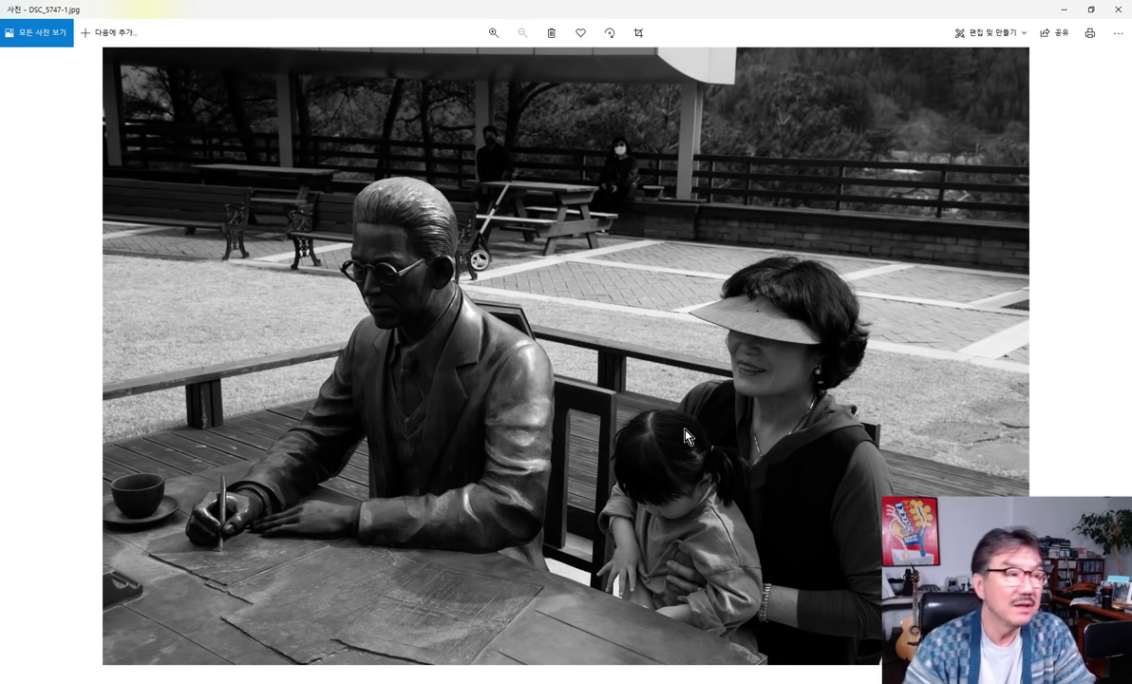
click(1113, 13)
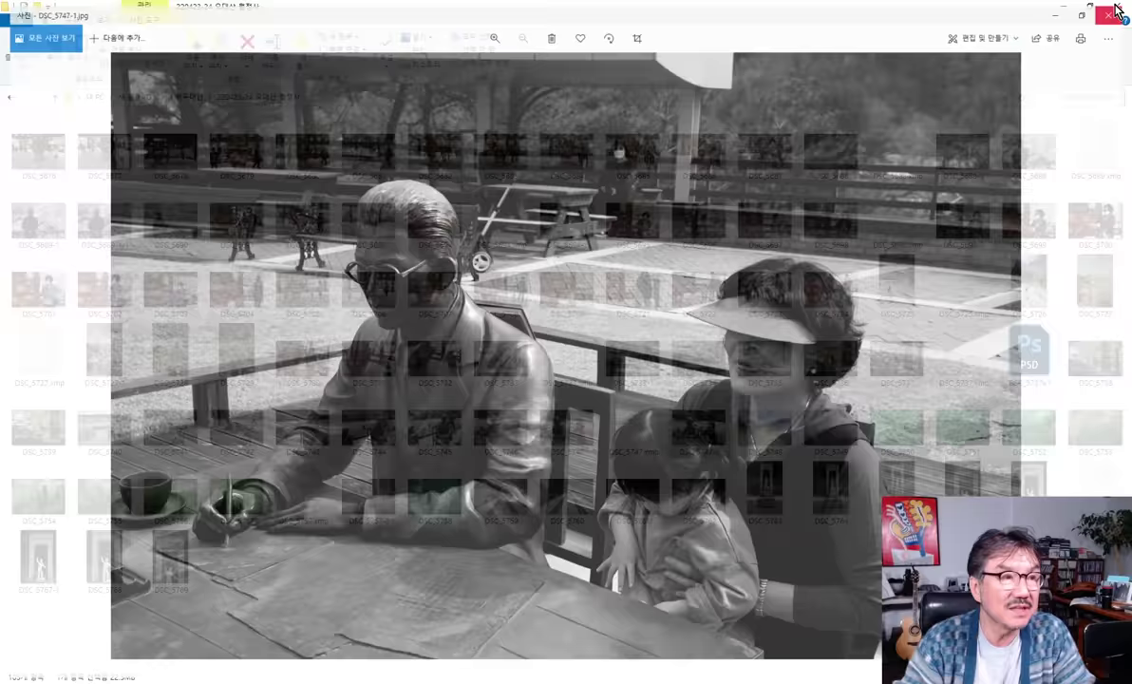
click(615, 364)
Open the black-and-white cafe photo DSC_5733-1 in the Photos app.
double_click(615, 363)
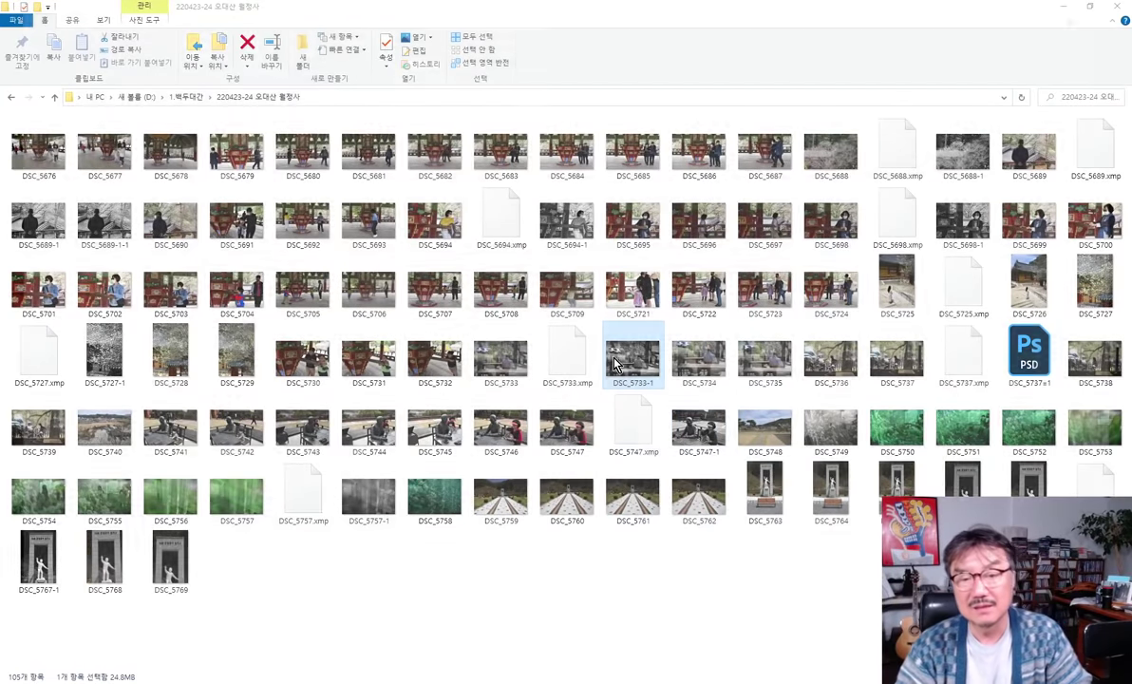